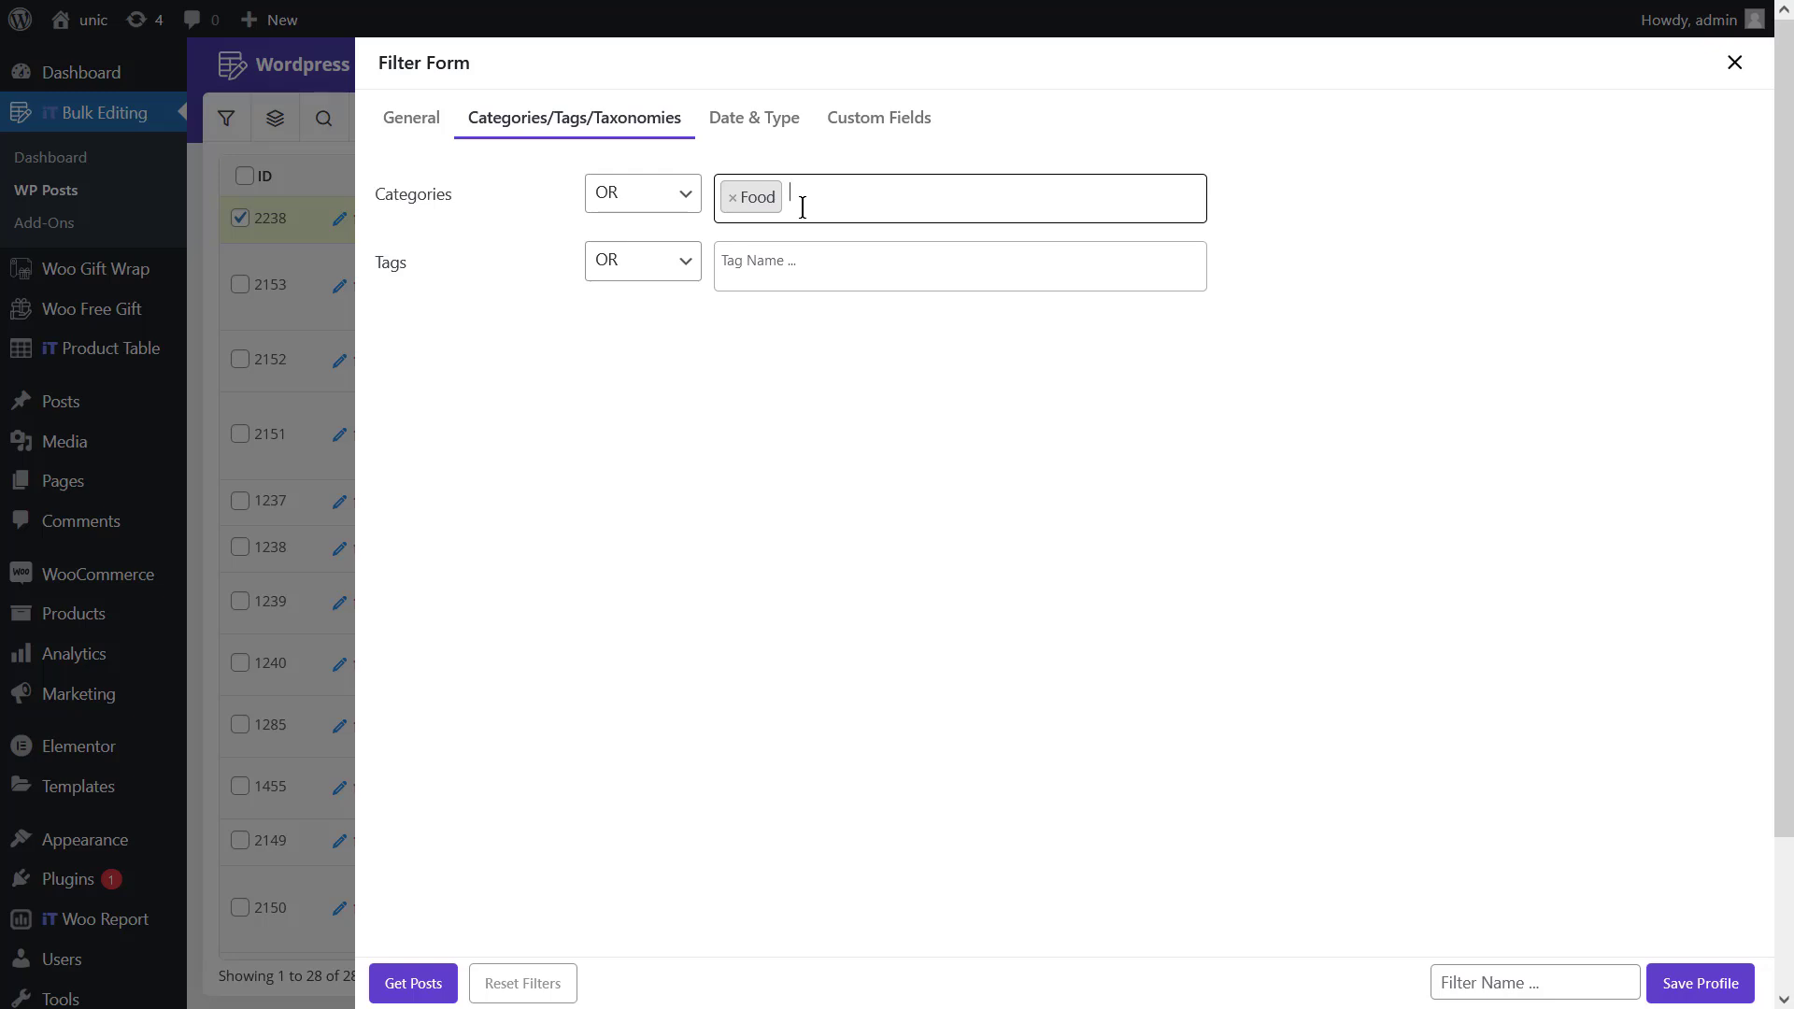
# Step: Add the Life style and Travel categories to the category filter, retrieve the matching posts and close the filter form
pyautogui.click(803, 206)
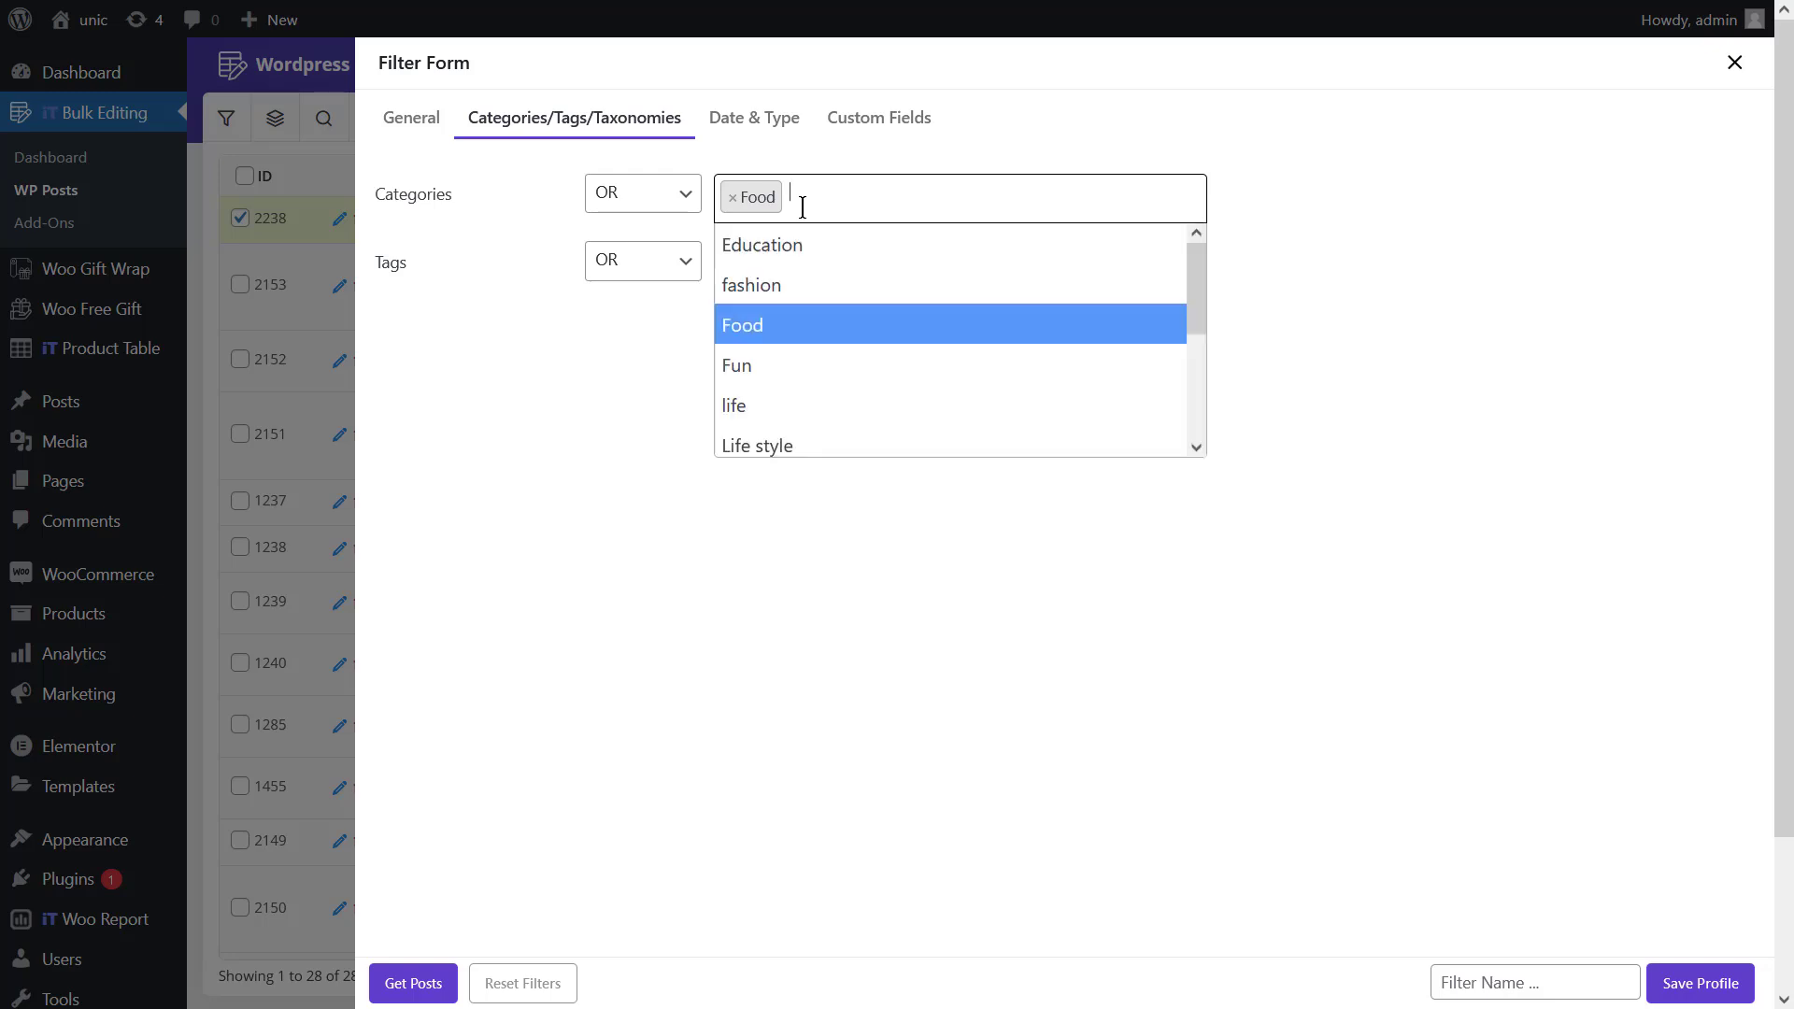
pyautogui.click(842, 447)
pyautogui.click(911, 188)
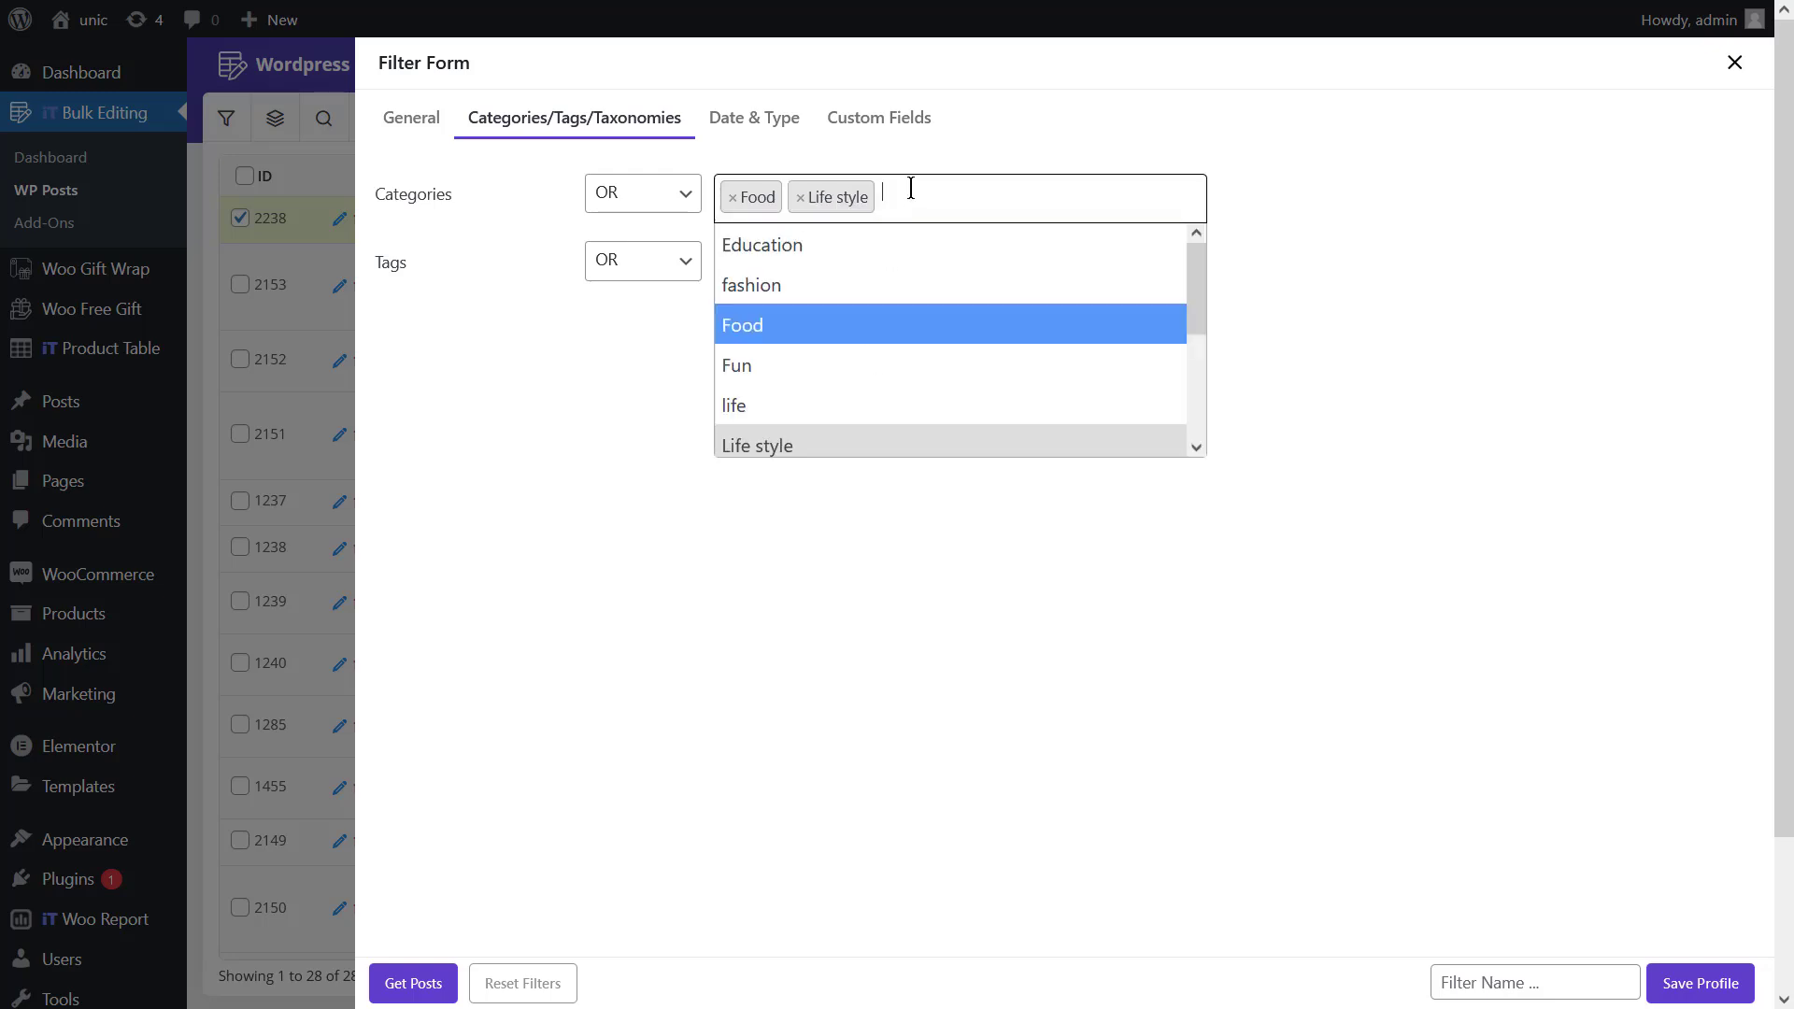
pyautogui.scroll(-1, 874, 388)
pyautogui.scroll(-2, 876, 386)
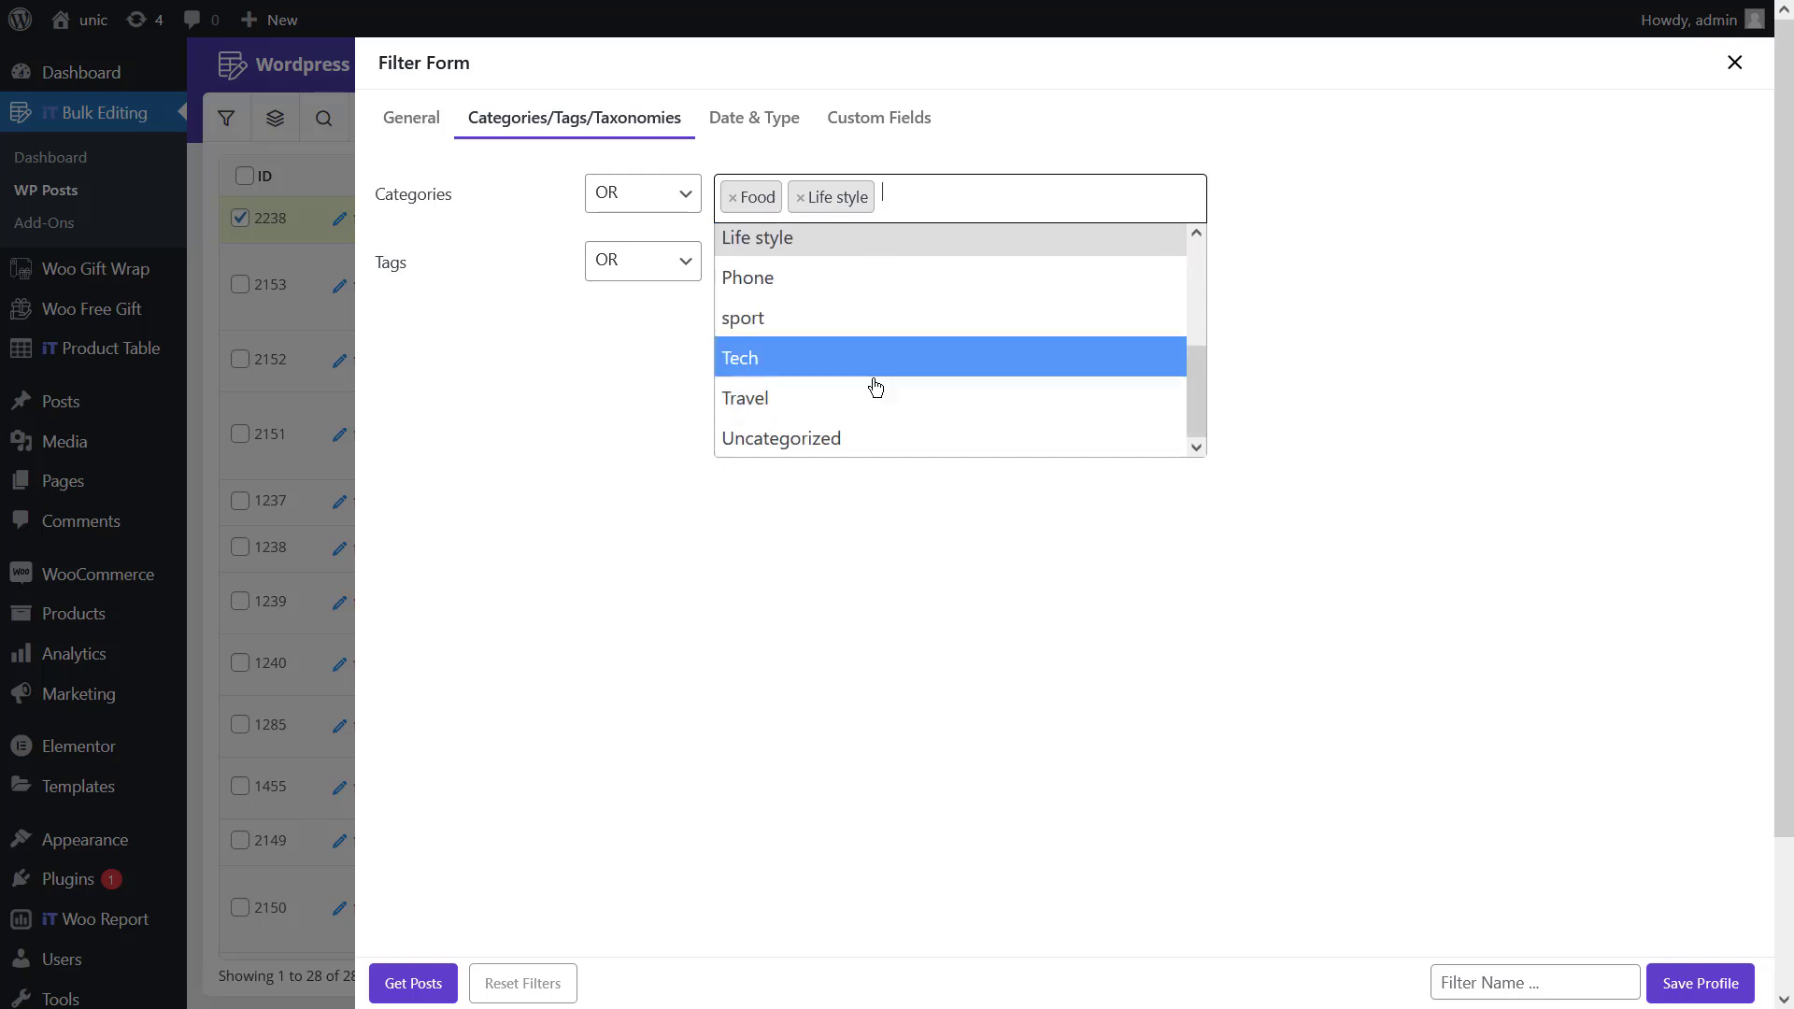
pyautogui.click(875, 386)
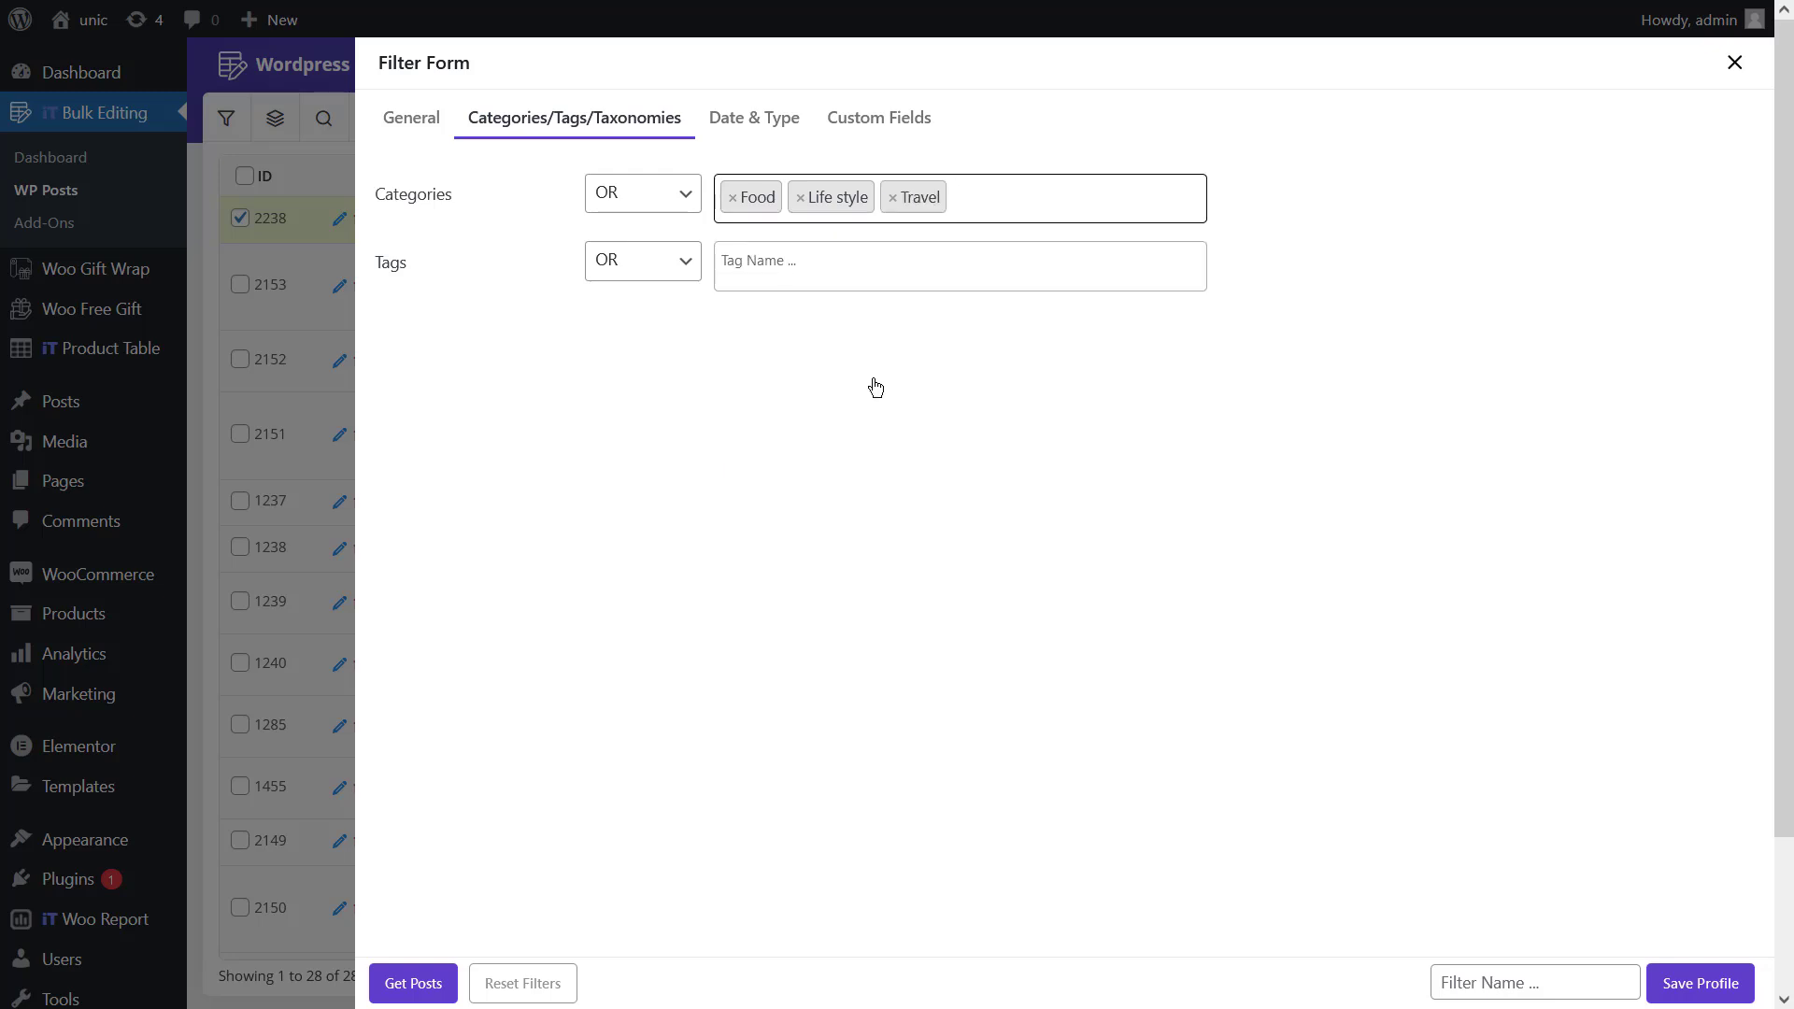
pyautogui.click(416, 983)
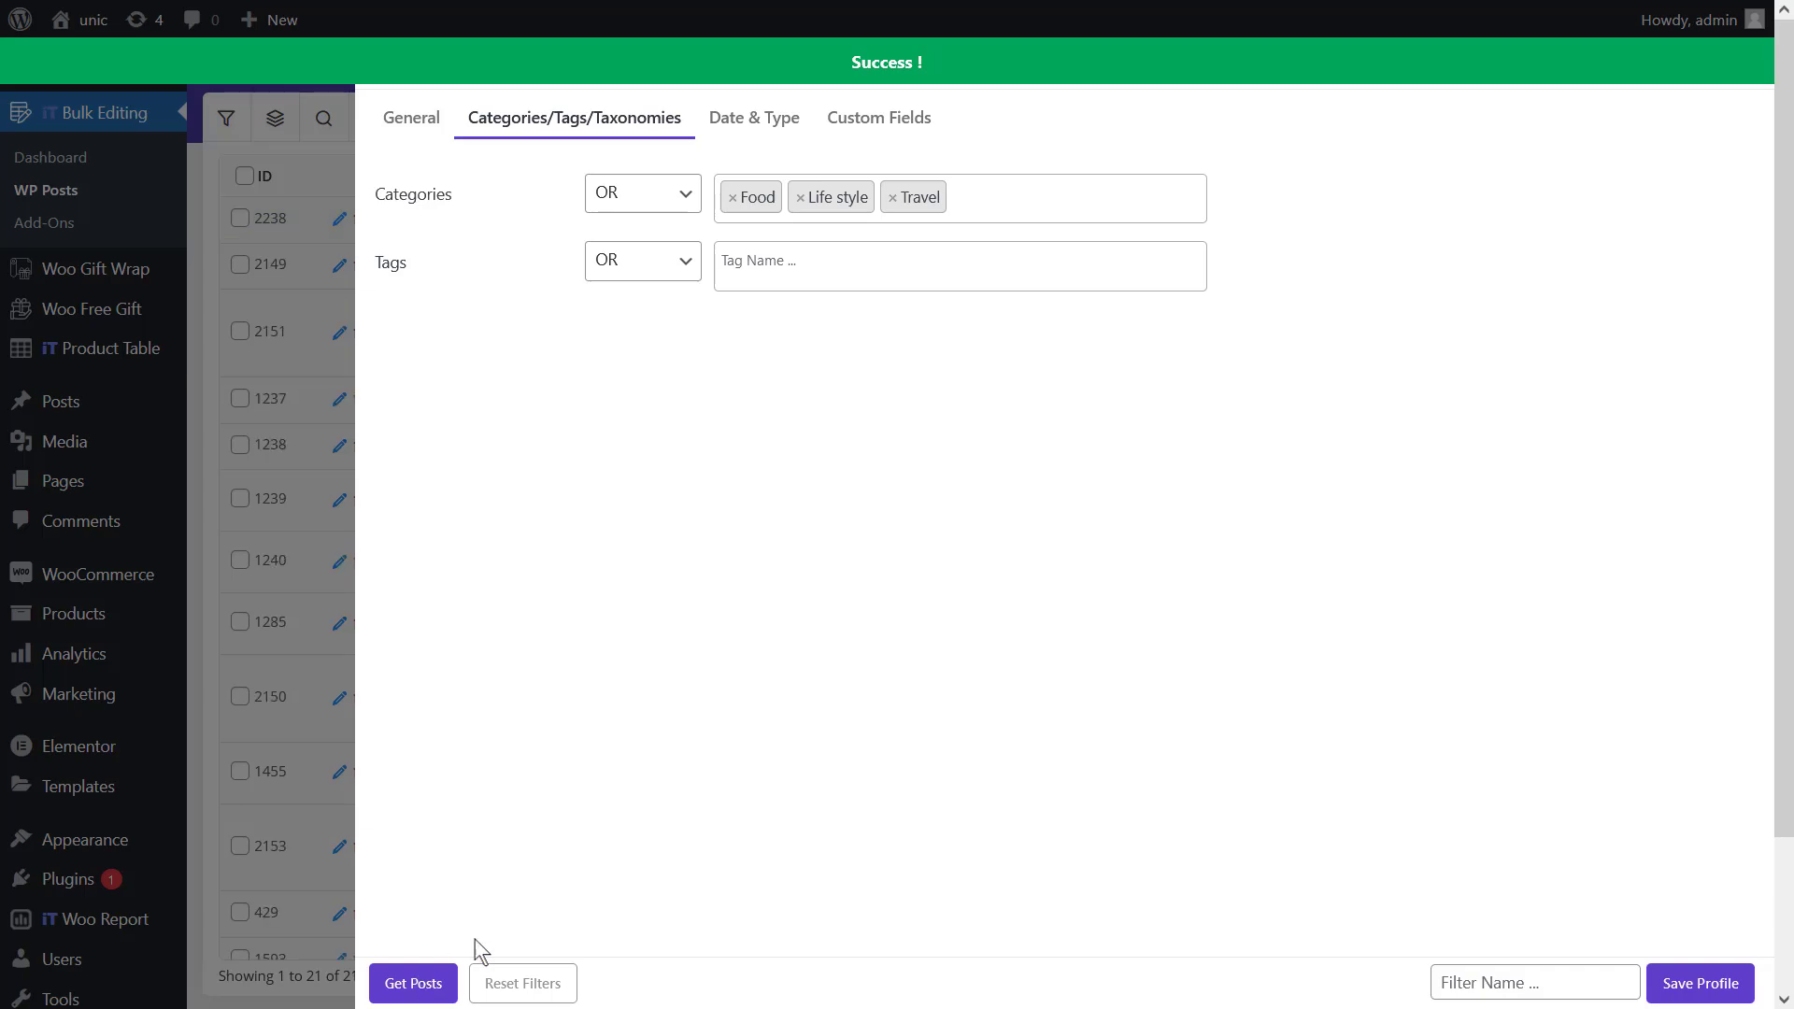
pyautogui.click(1740, 61)
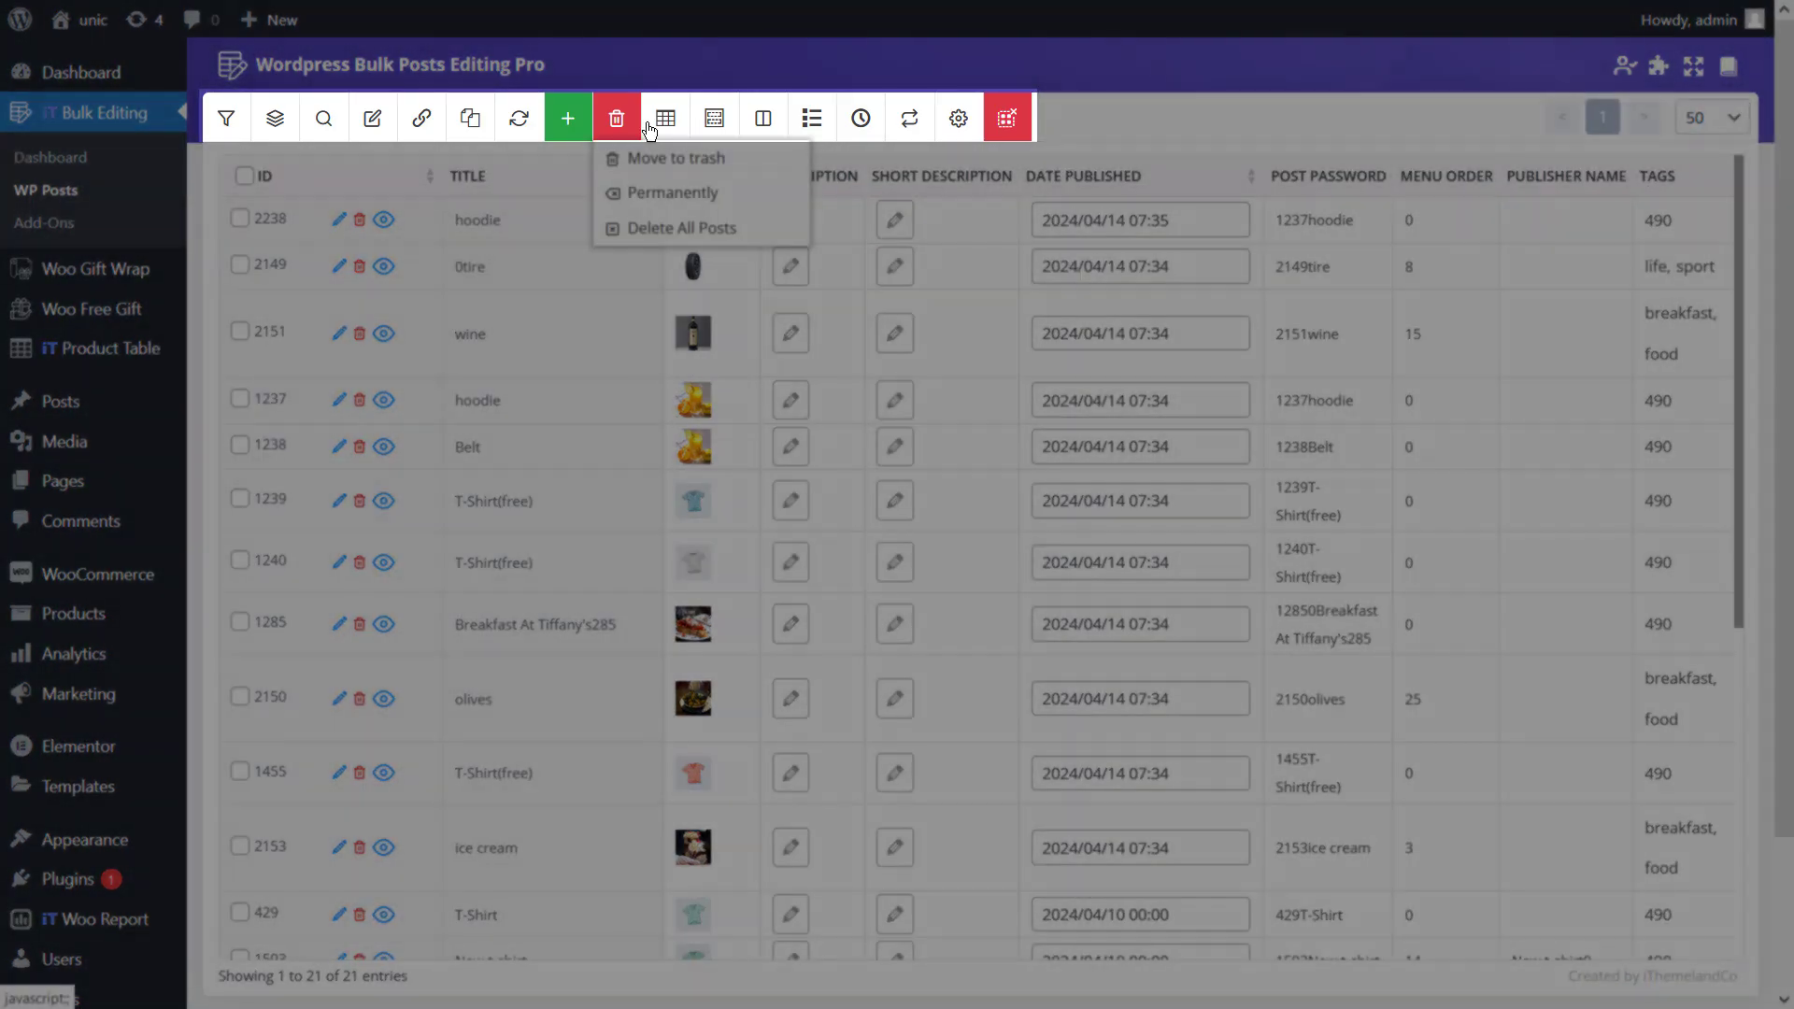
# Step: Enable the Categories taxonomy column in the column profile and apply it to the posts table
pyautogui.click(712, 119)
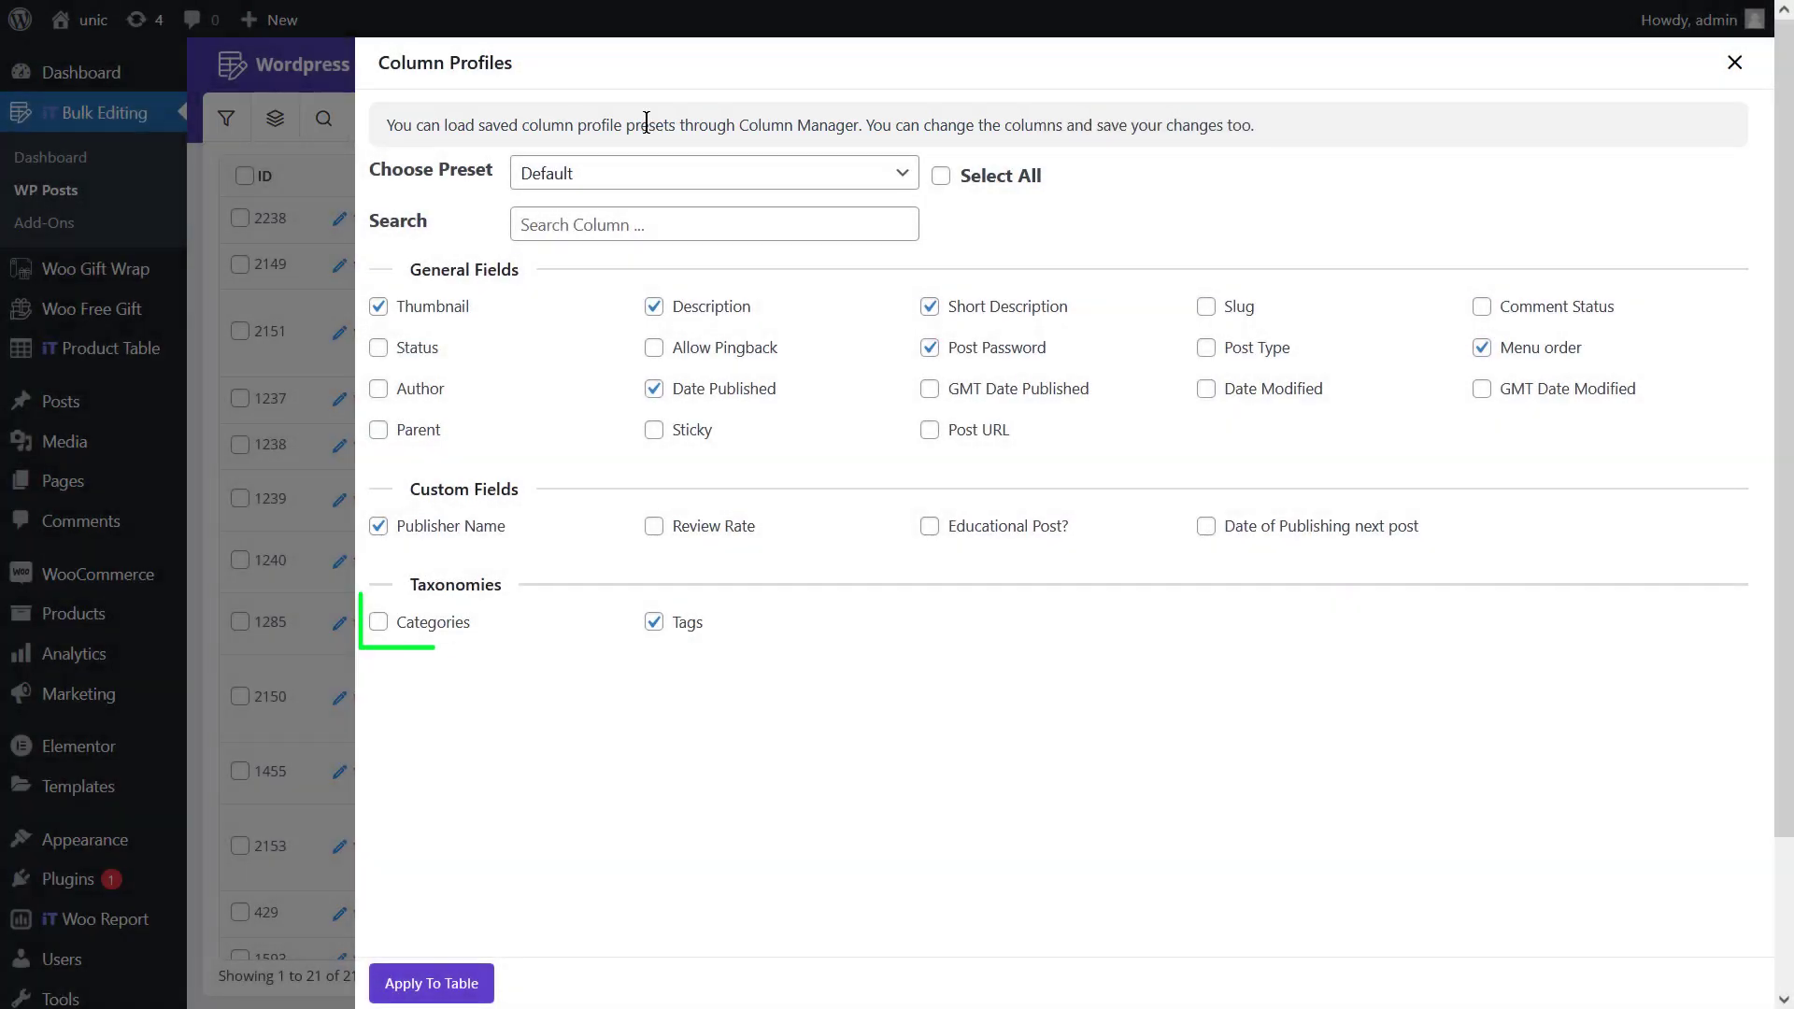
pyautogui.click(456, 626)
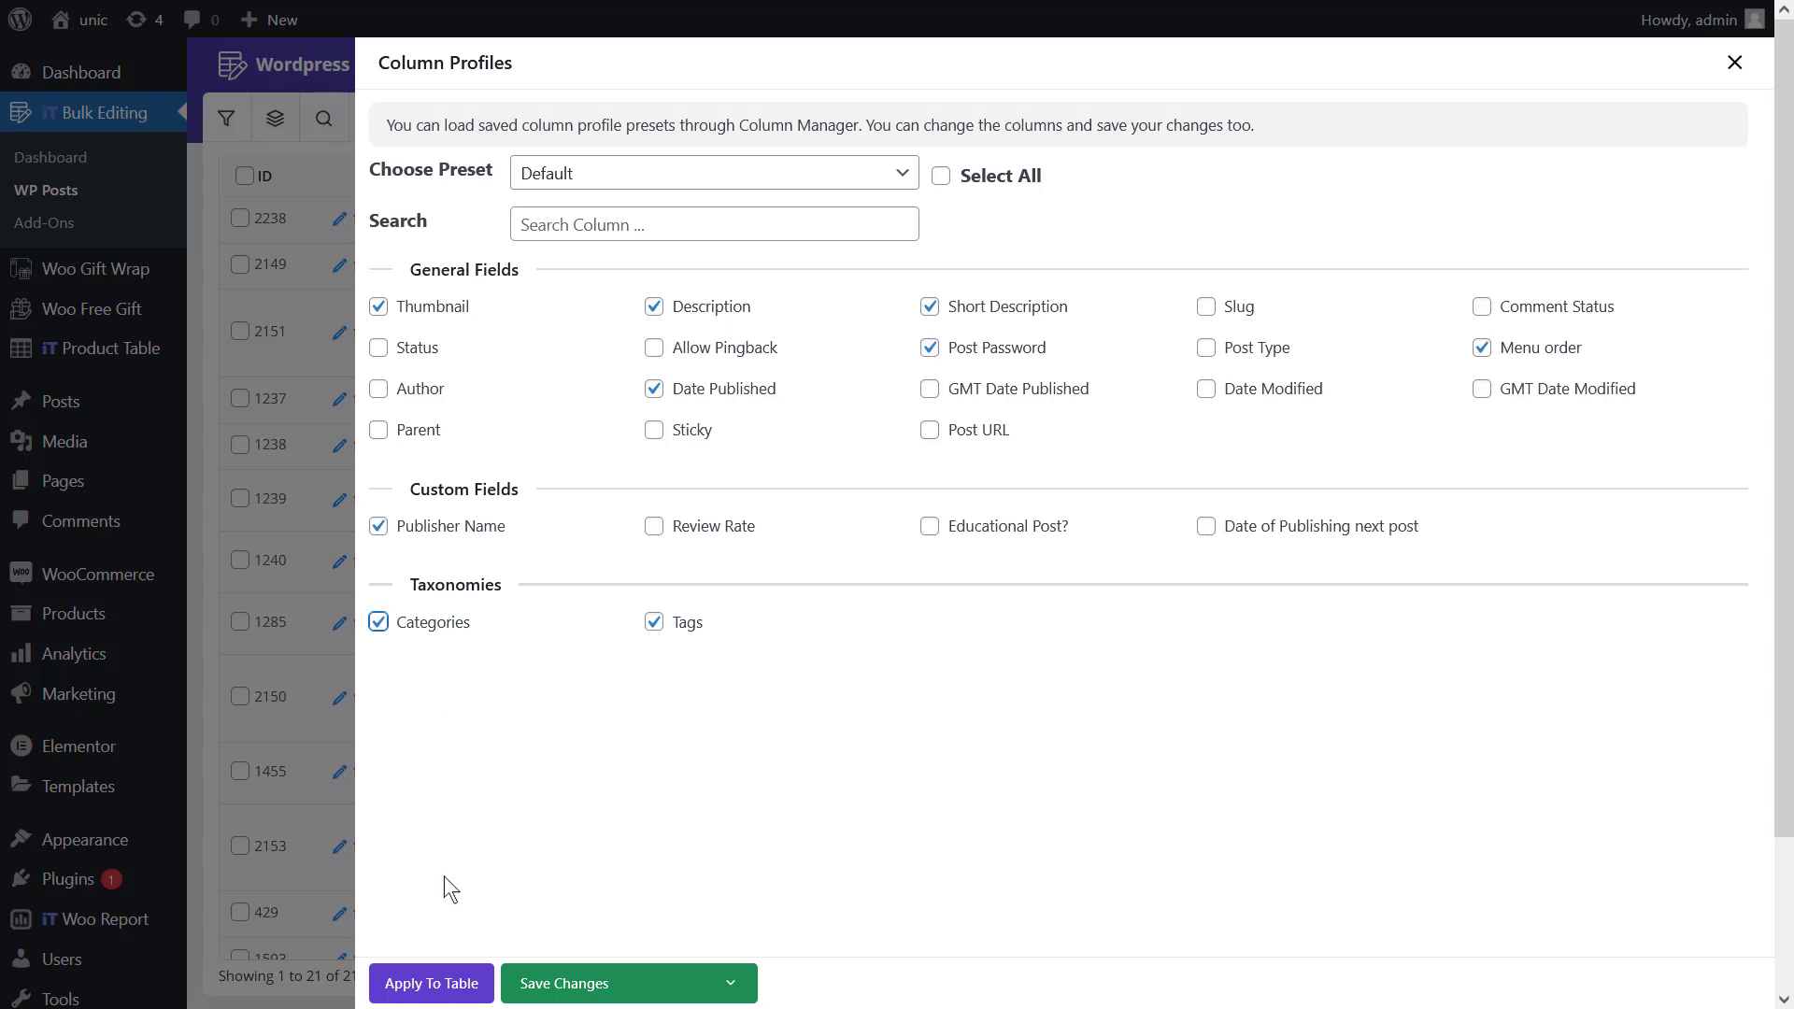
pyautogui.click(439, 979)
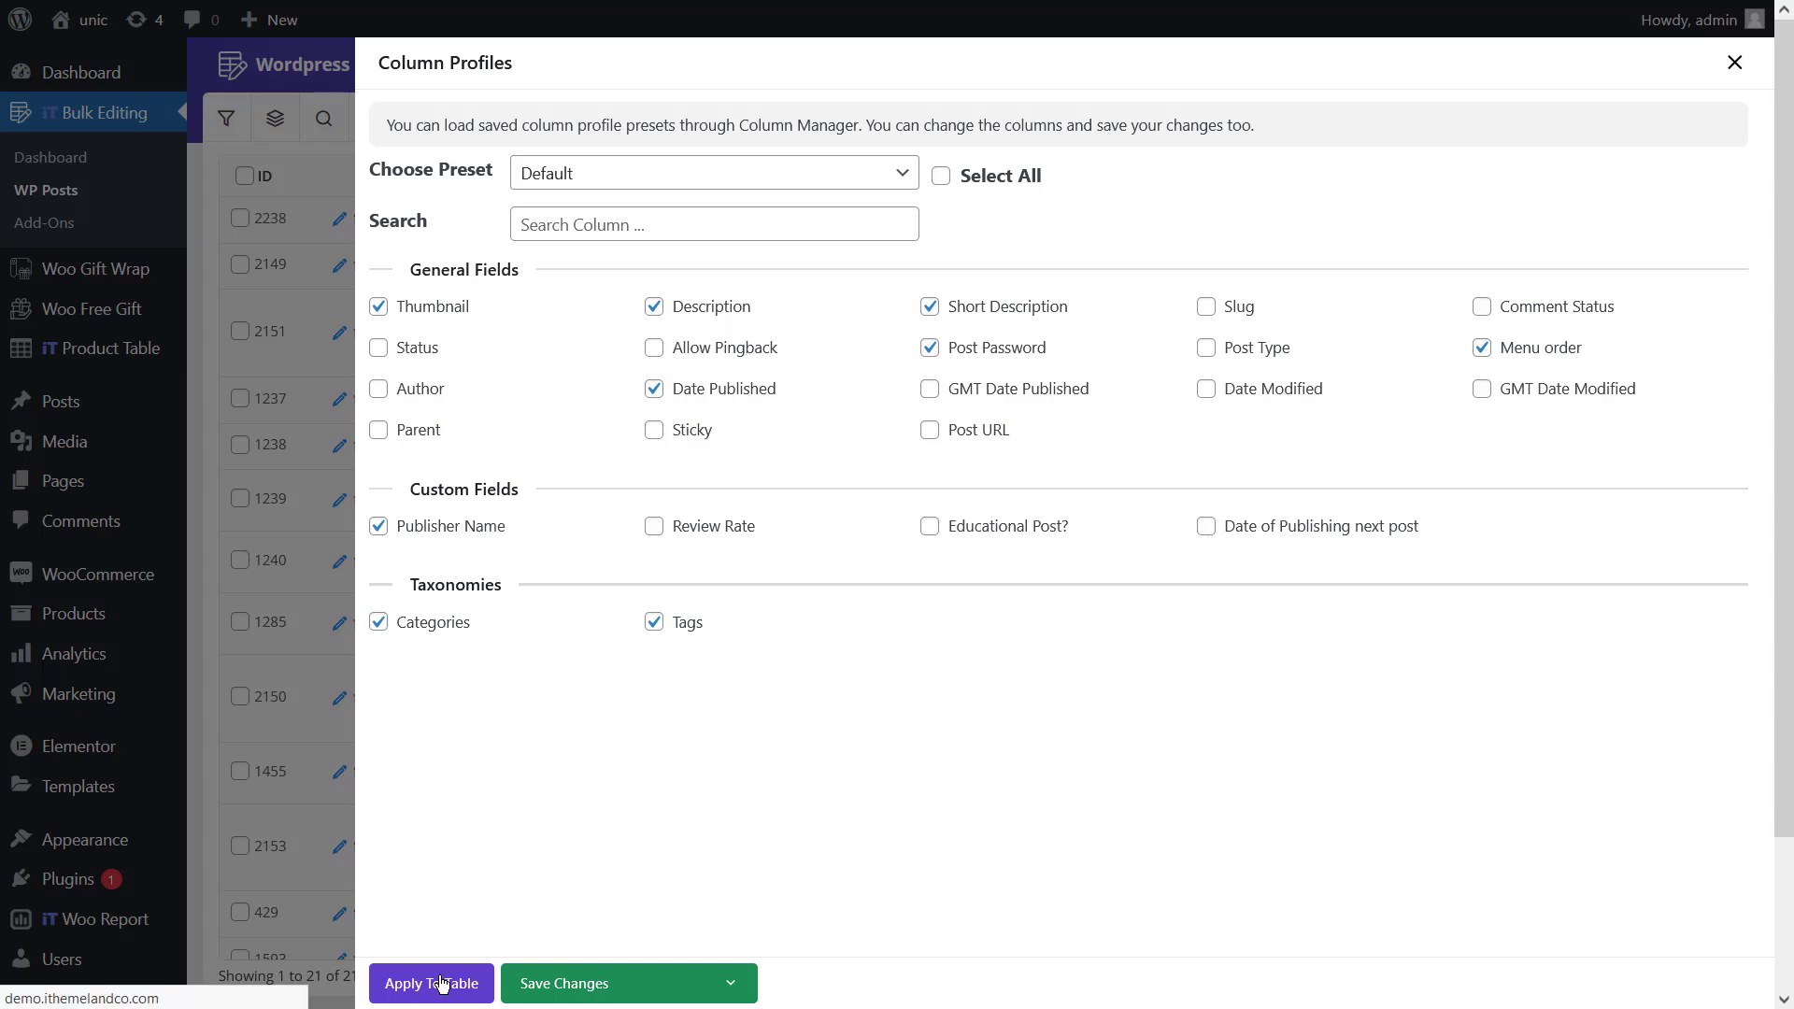
pyautogui.click(441, 983)
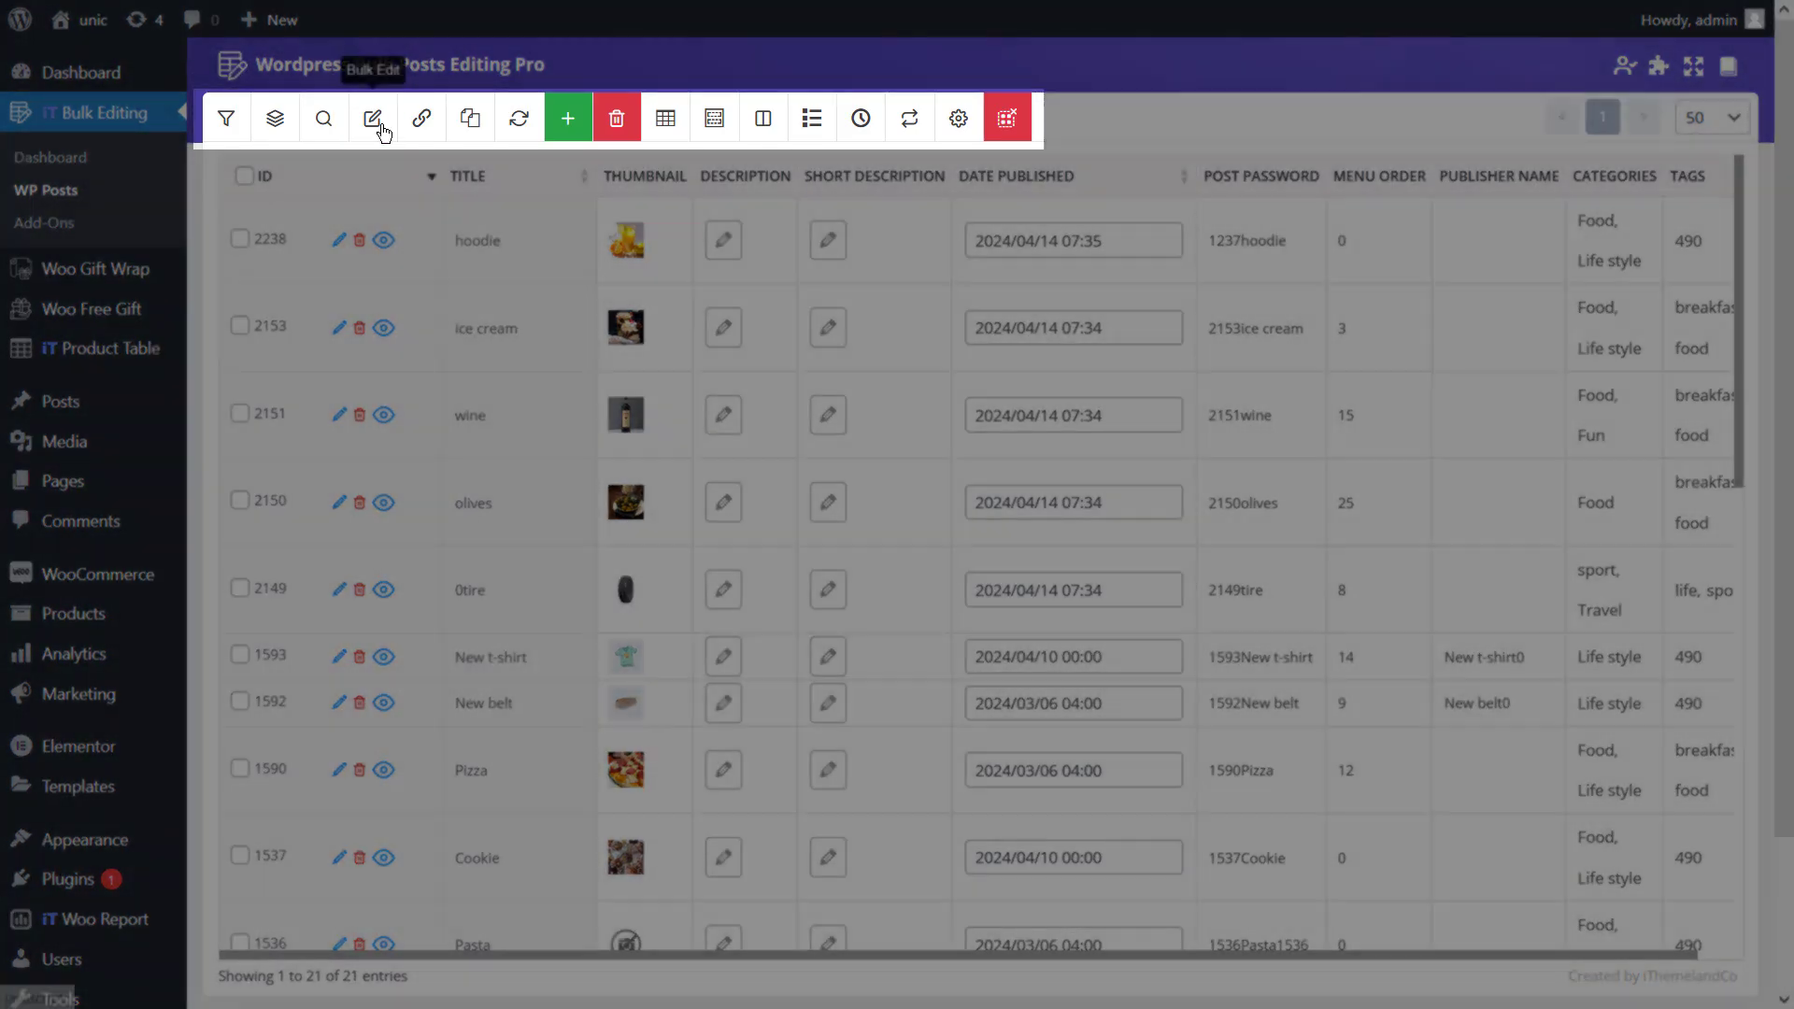
# Step: Open the Bulk Edit form and examine the operators available for Post Title, such as Append, Prepend, Delete and Replace
pyautogui.click(373, 122)
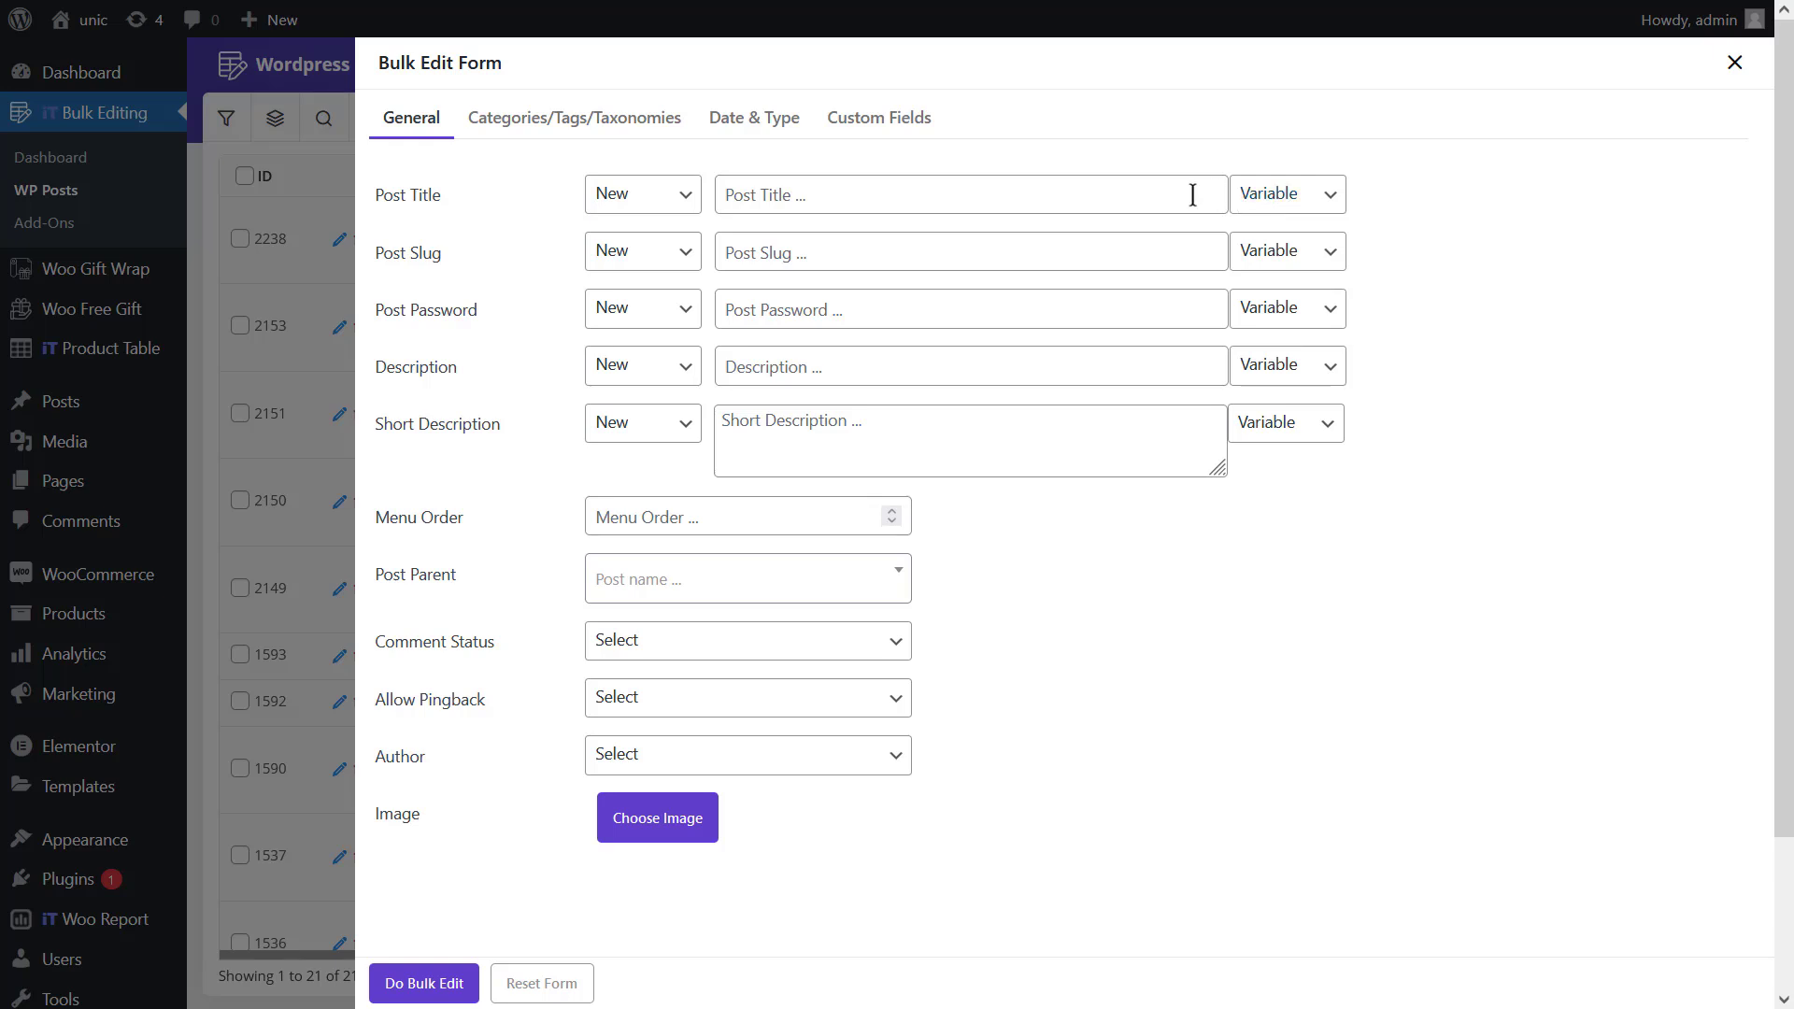
pyautogui.click(676, 209)
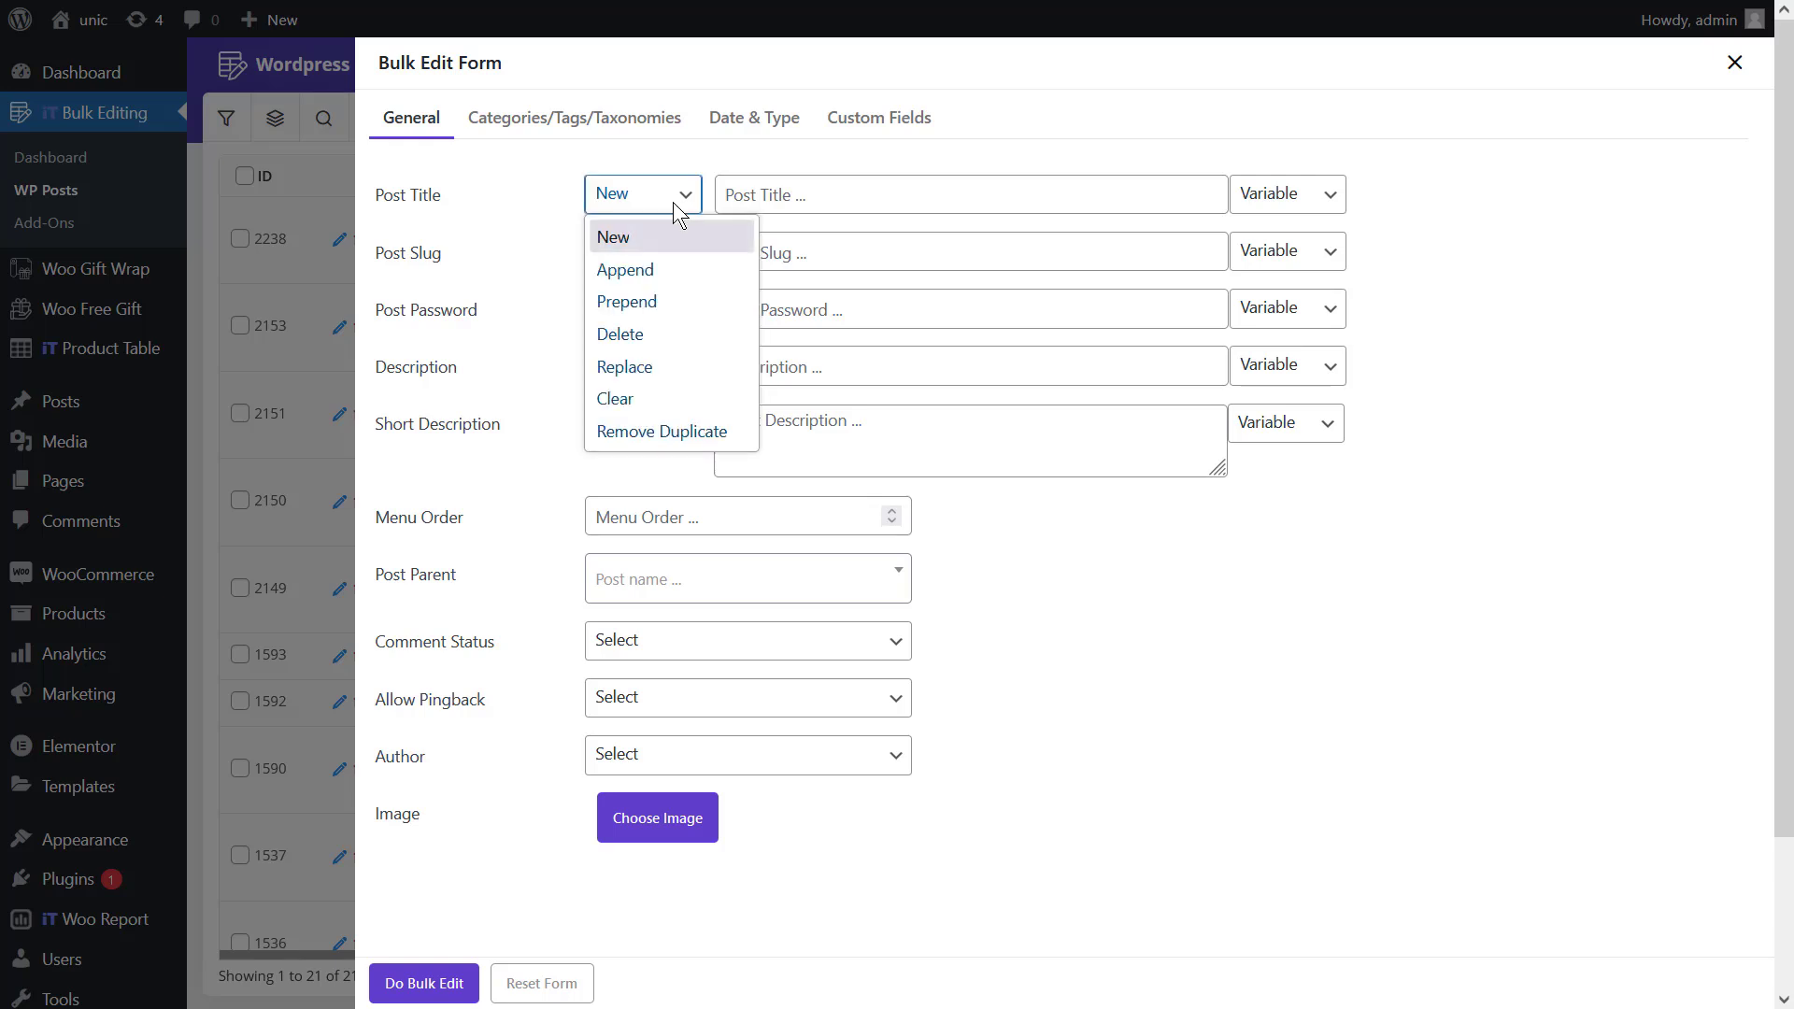
pyautogui.press('Down')
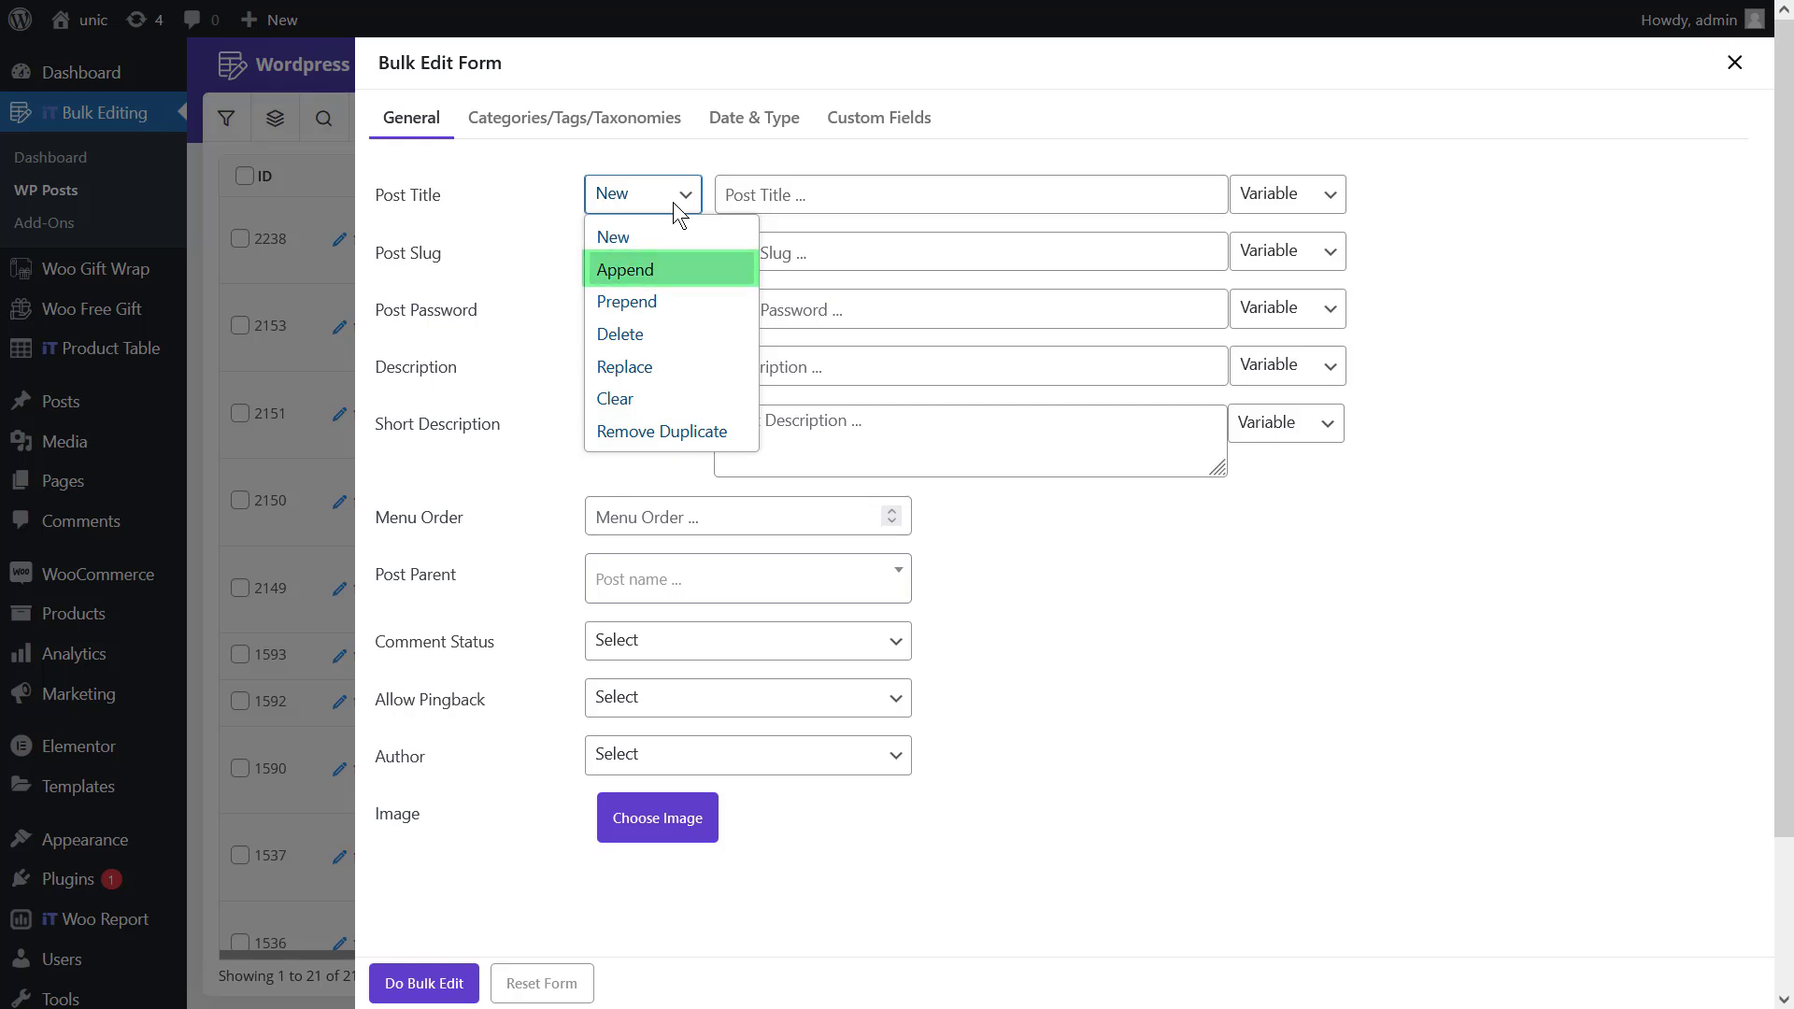
pyautogui.press('Down')
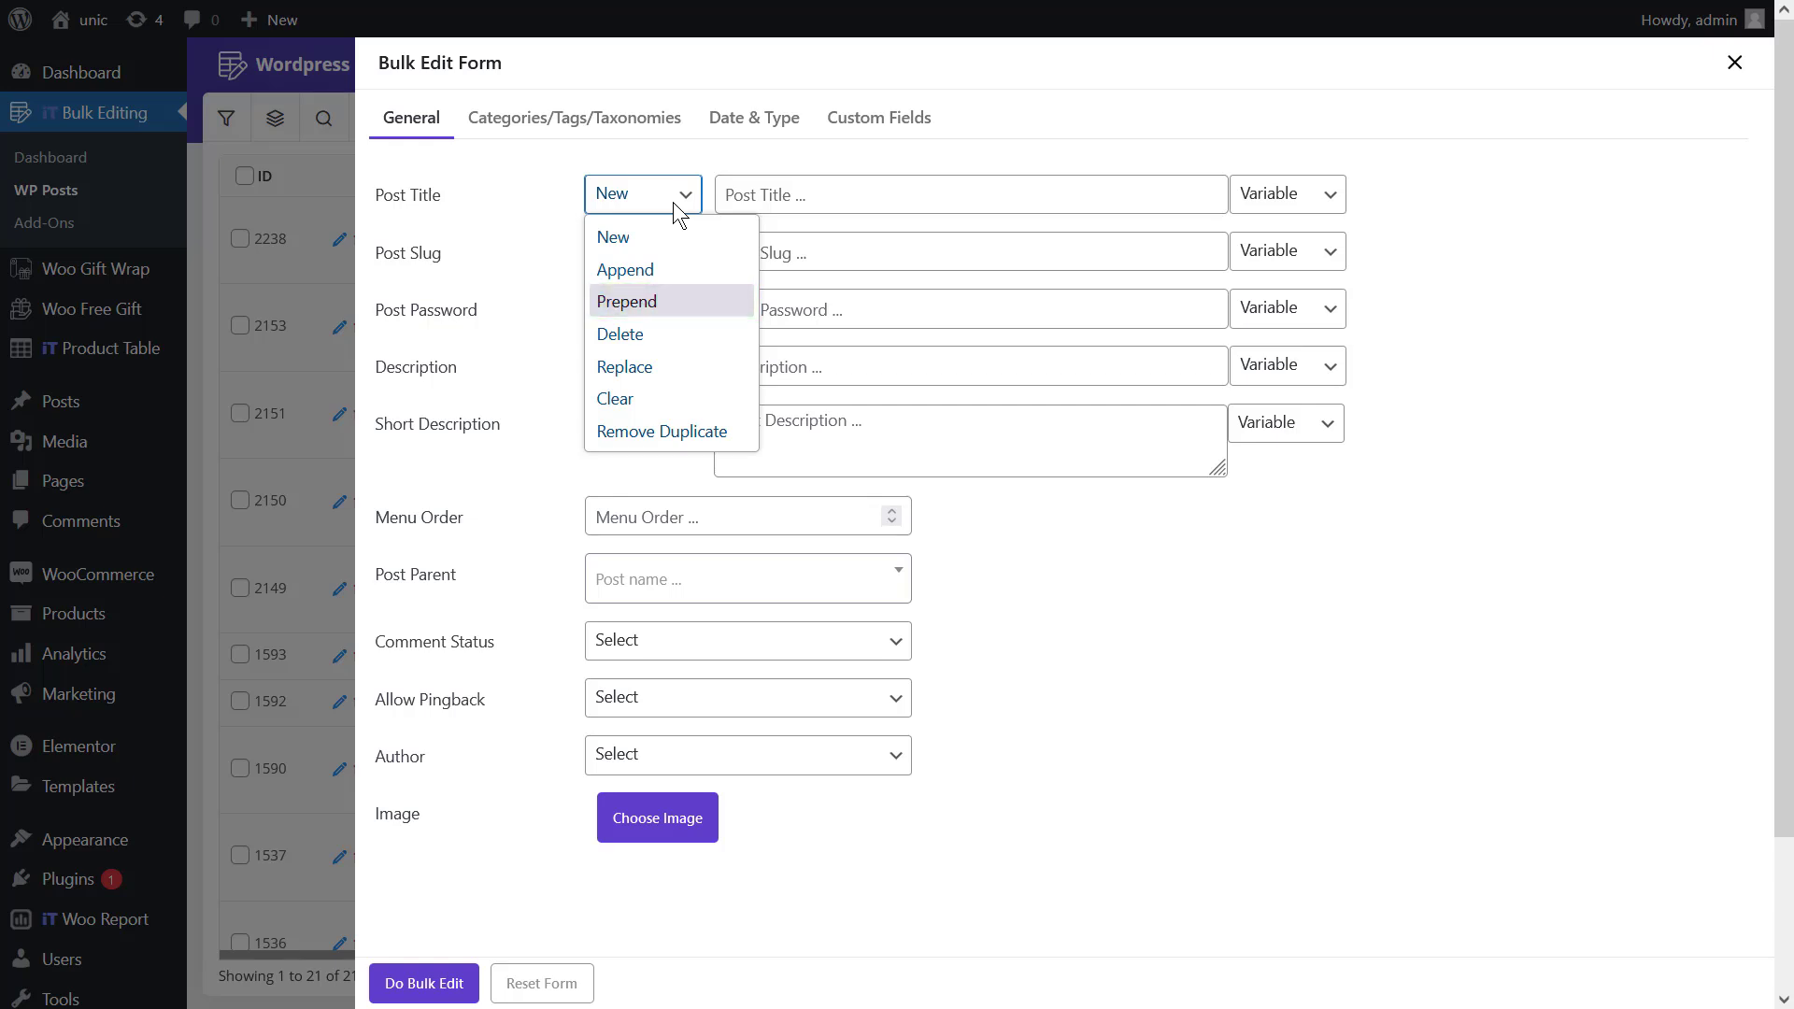
pyautogui.press('Up')
pyautogui.press('Up')
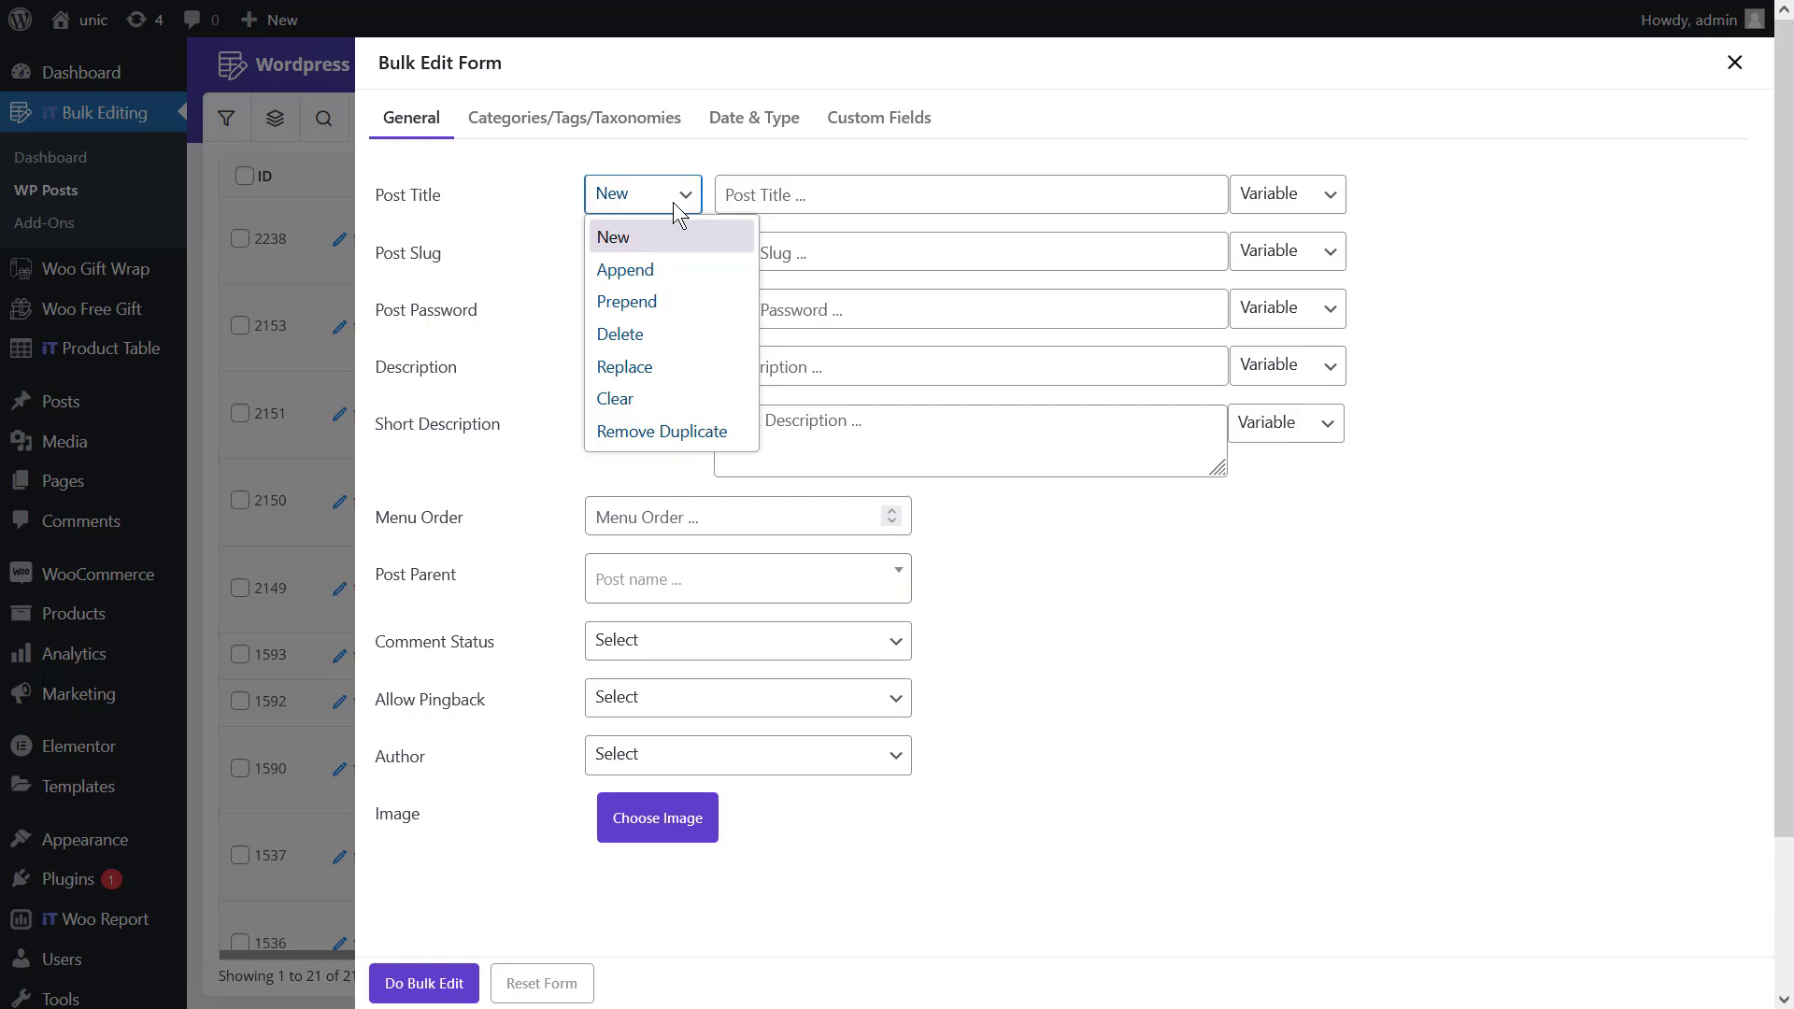
pyautogui.press('Down')
pyautogui.press('Down')
pyautogui.press('Down')
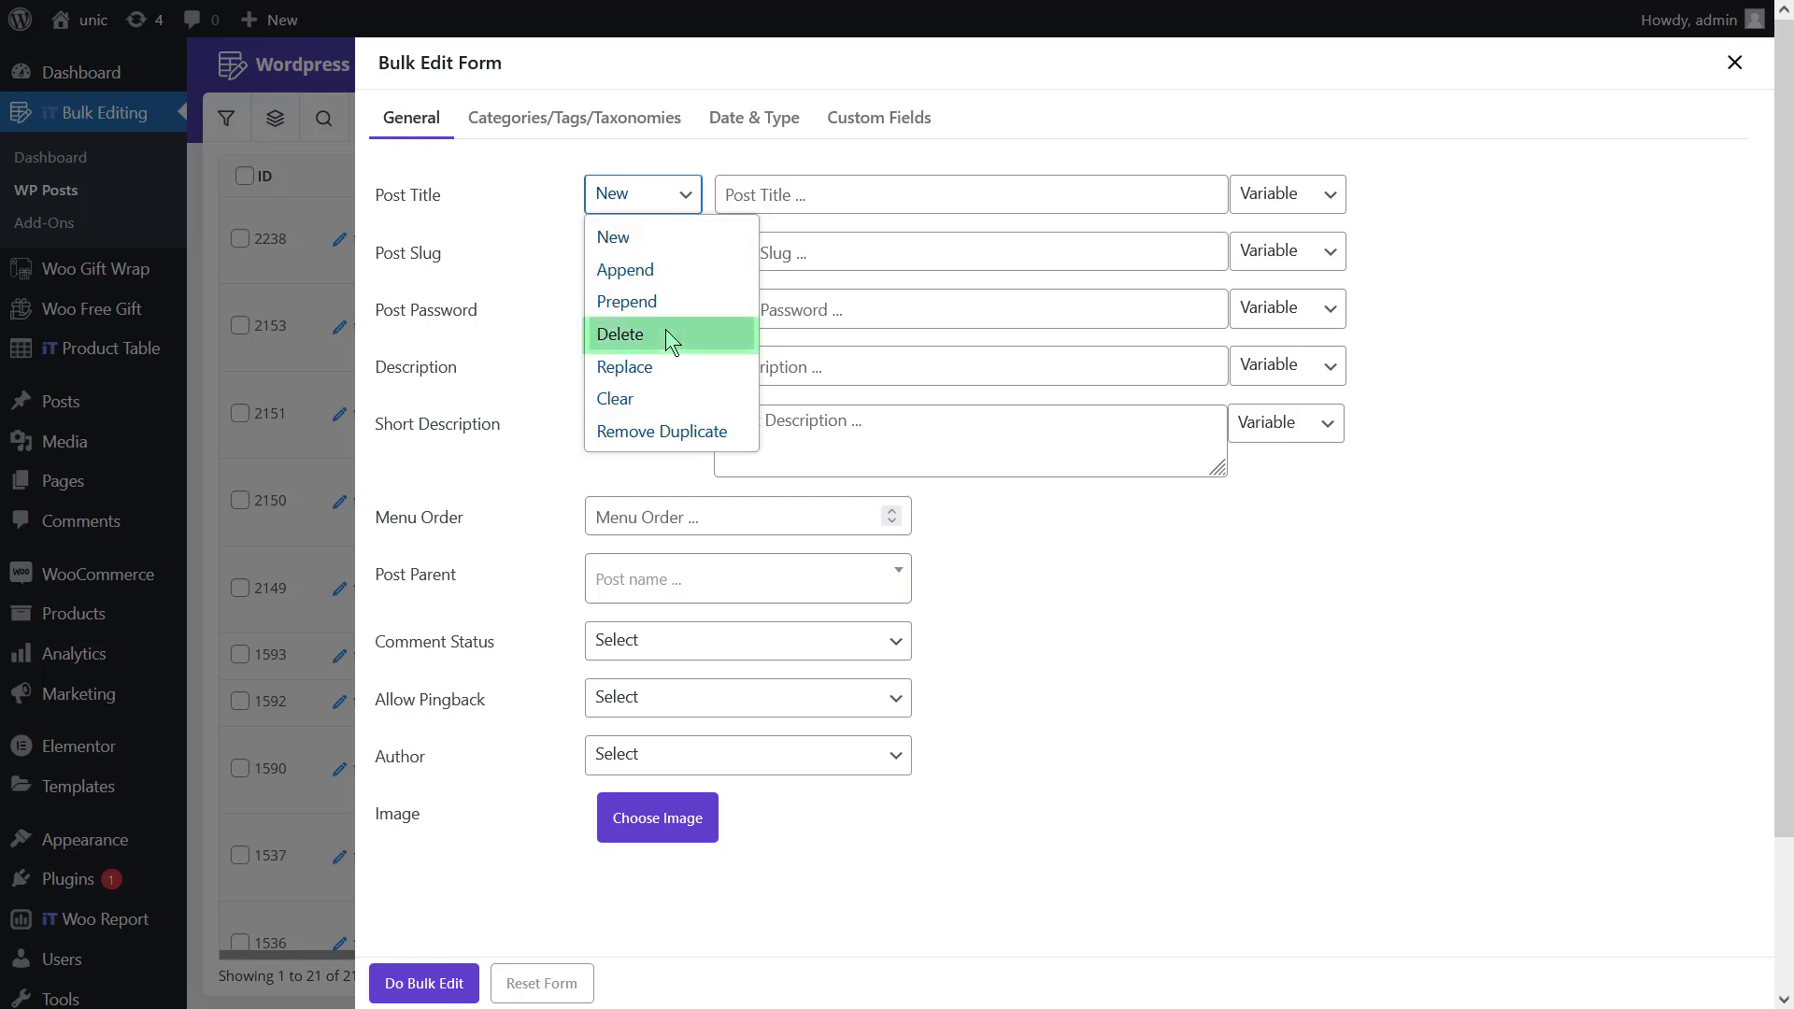
pyautogui.press('Down')
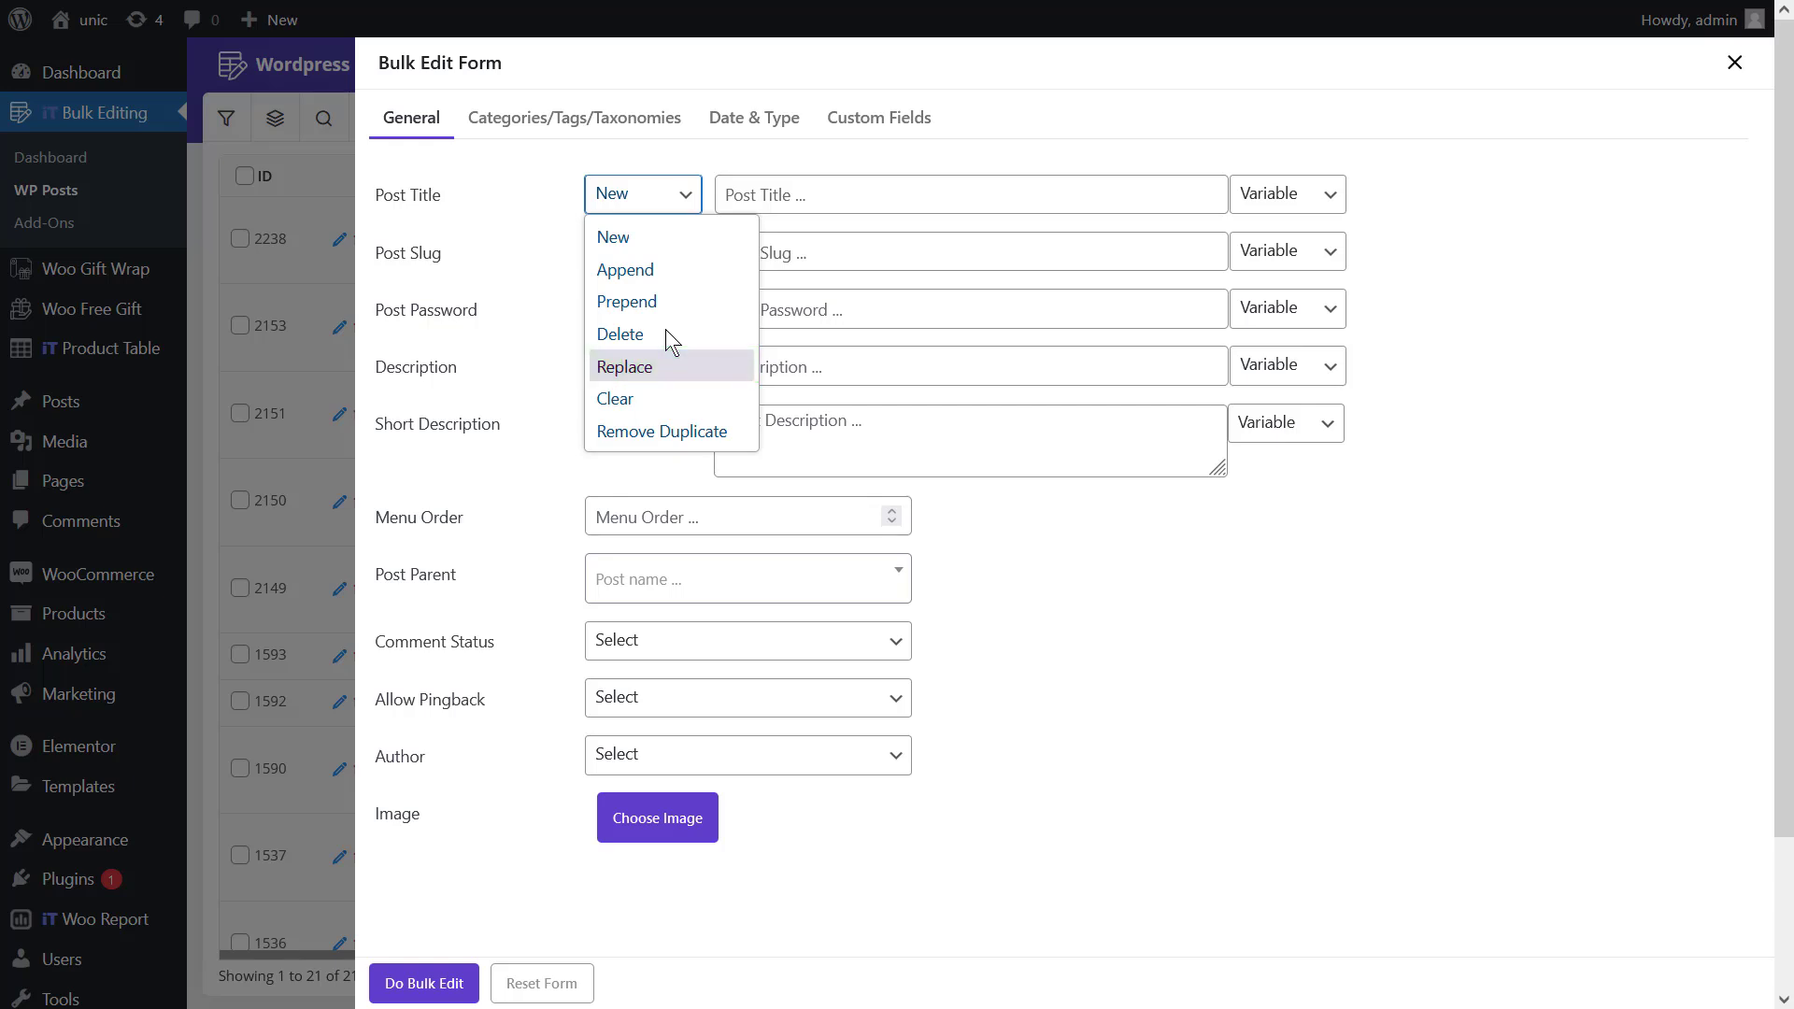
pyautogui.press('Down')
pyautogui.press('Down')
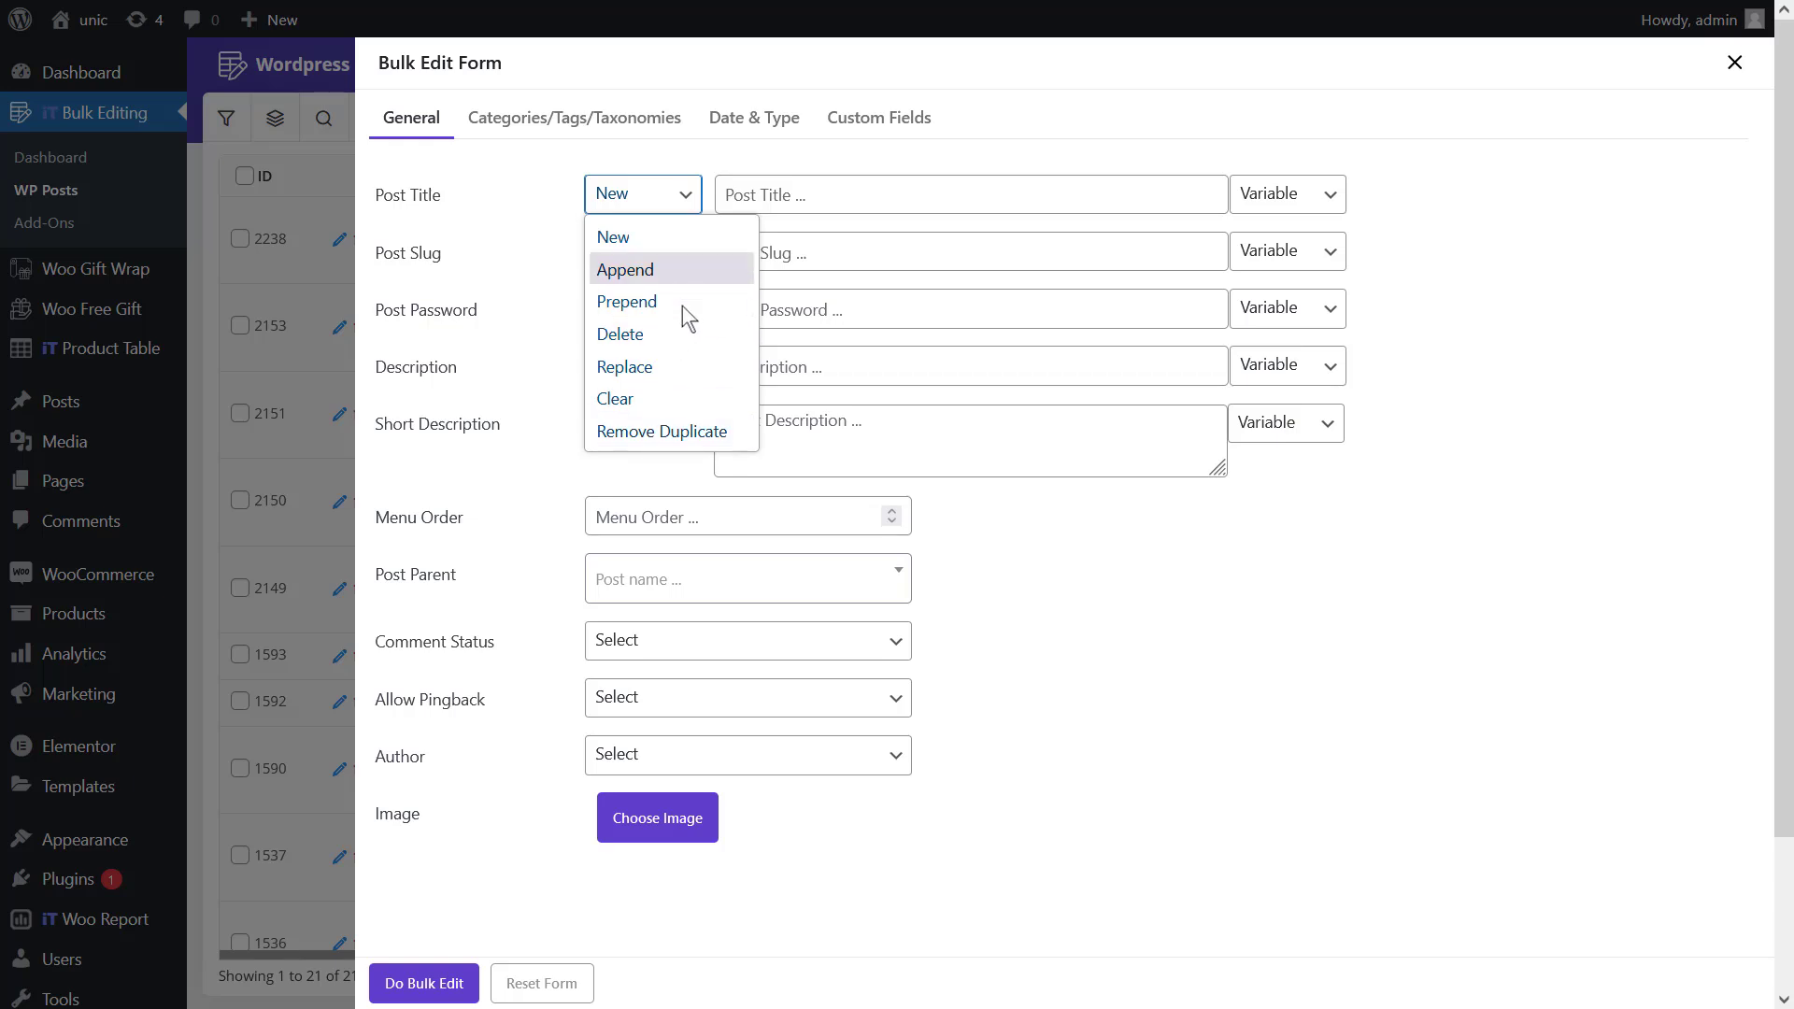
pyautogui.click(757, 197)
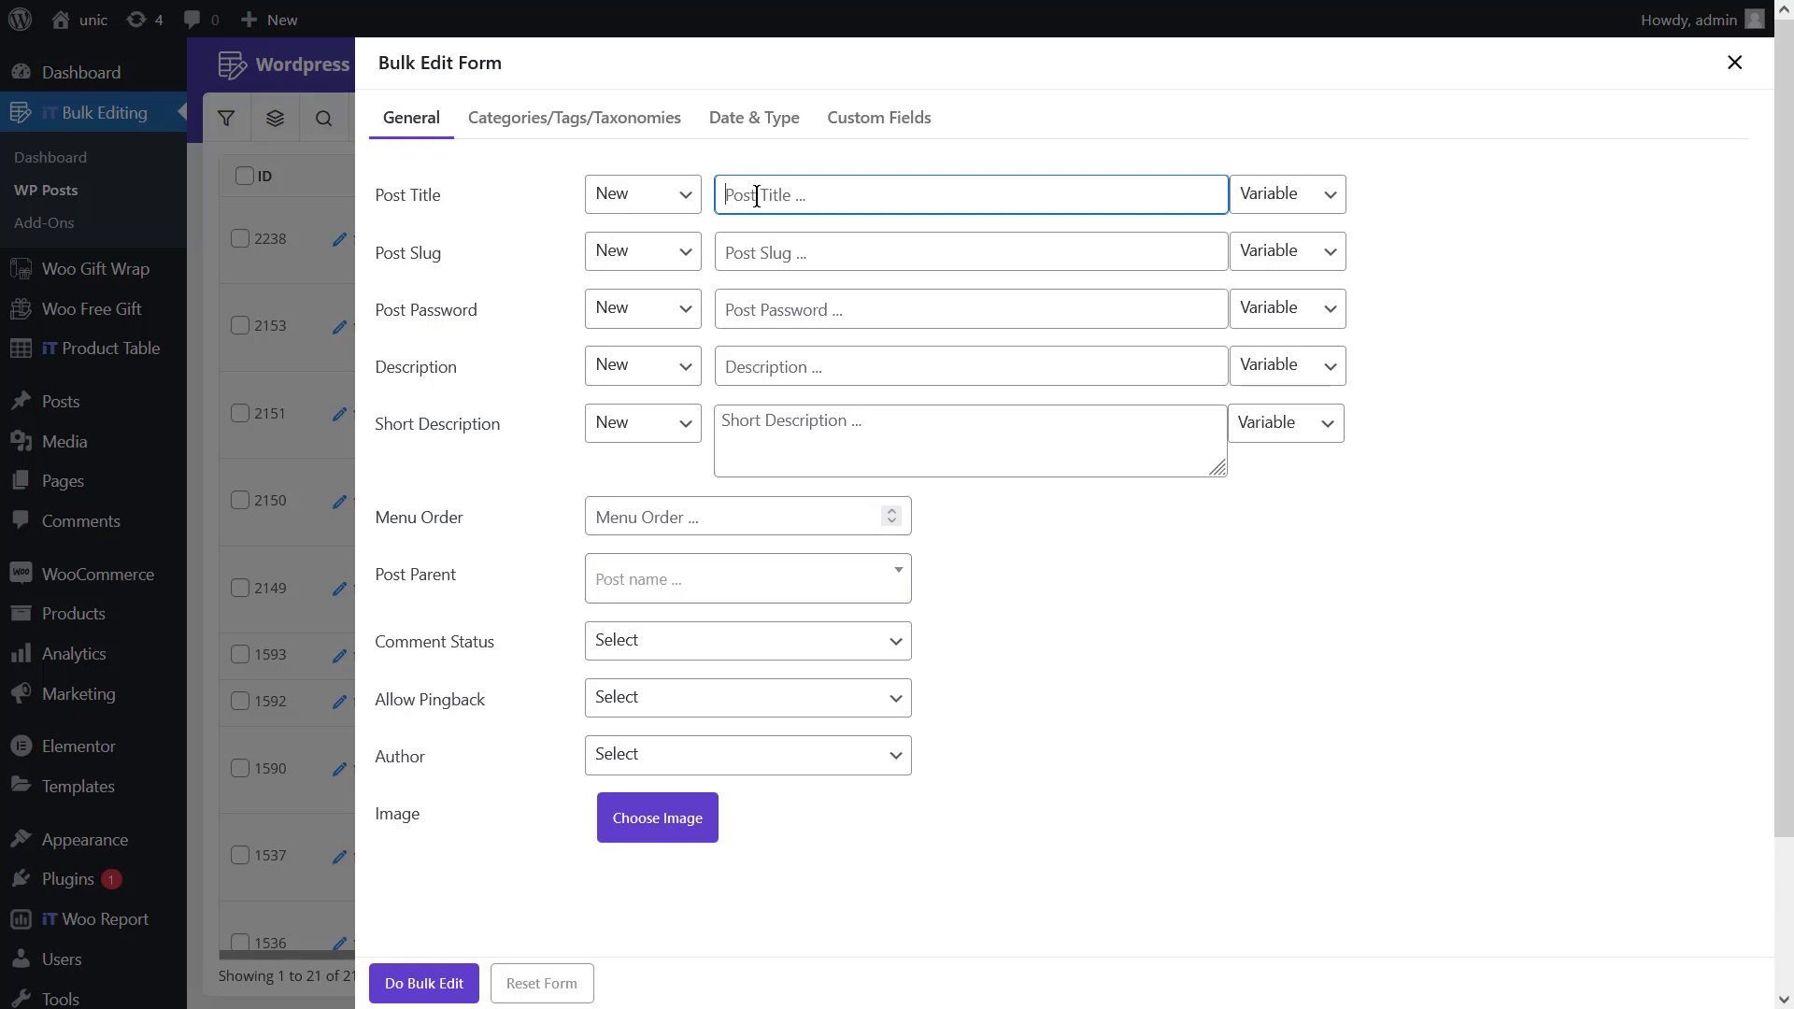
# Step: Examine the variables offered for Post Title, including ID, Menu Order, Parent ID and Parent Title
pyautogui.click(1262, 213)
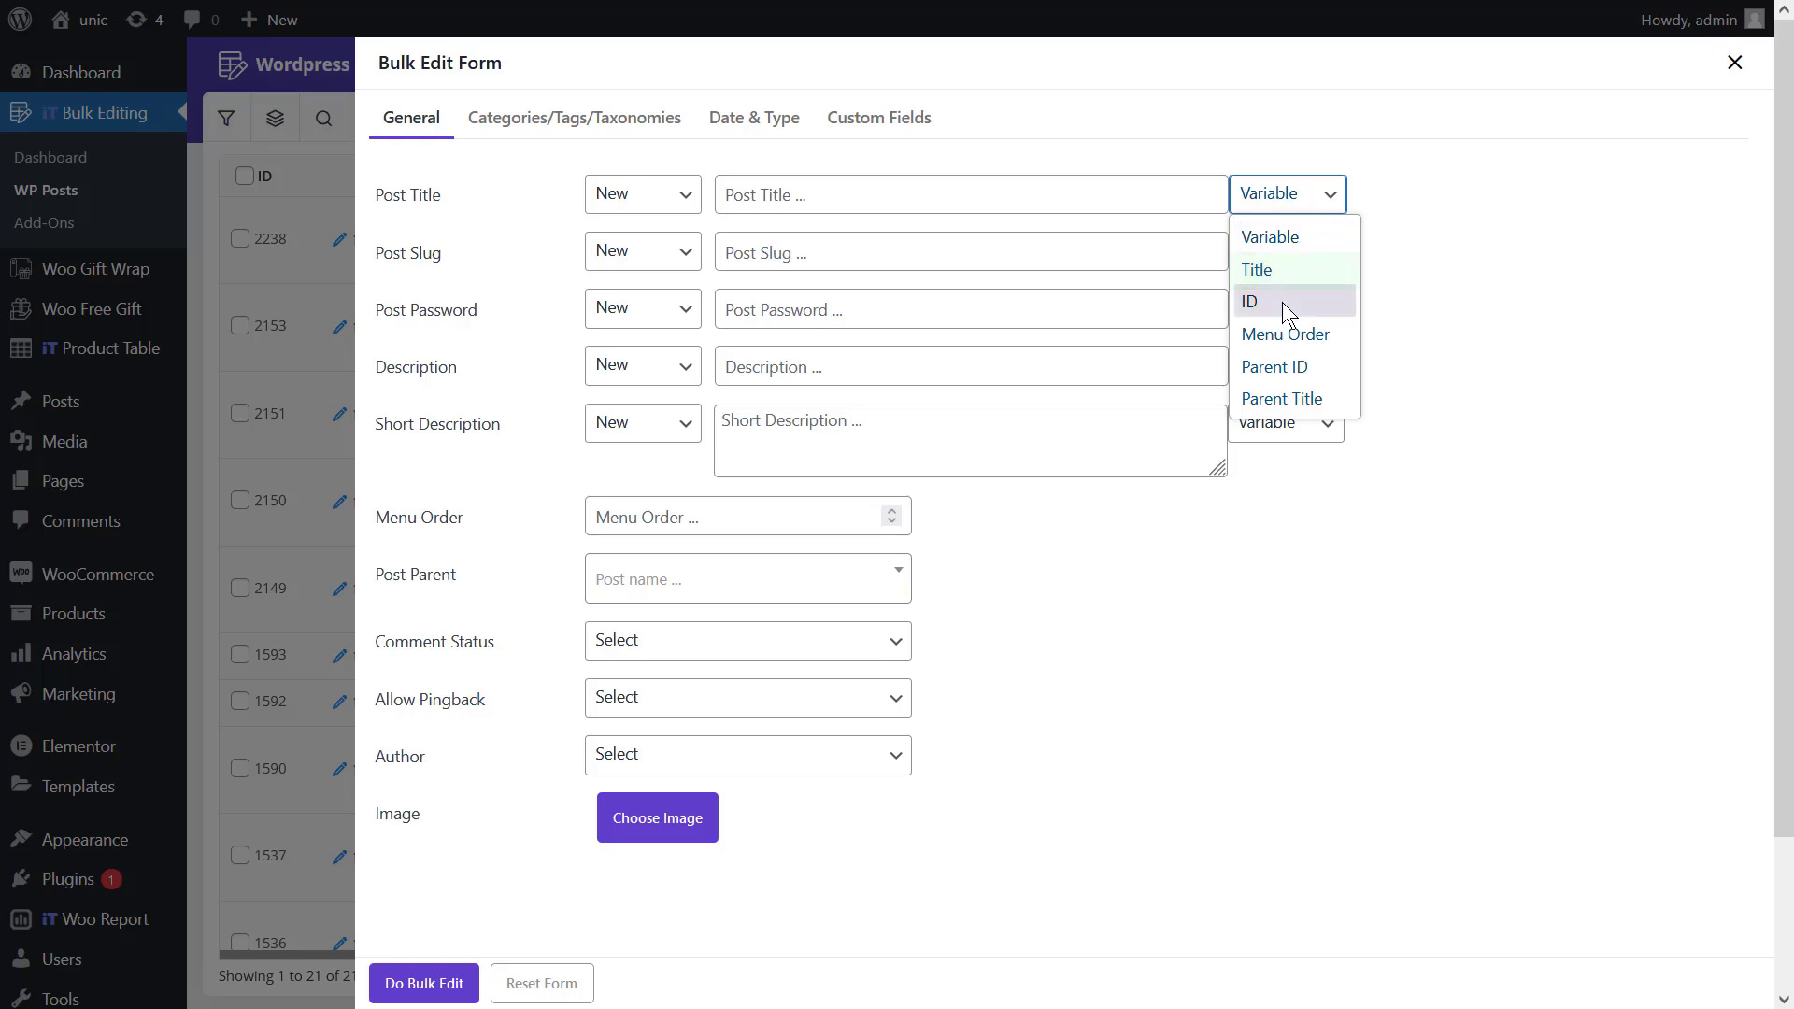
pyautogui.press('Down')
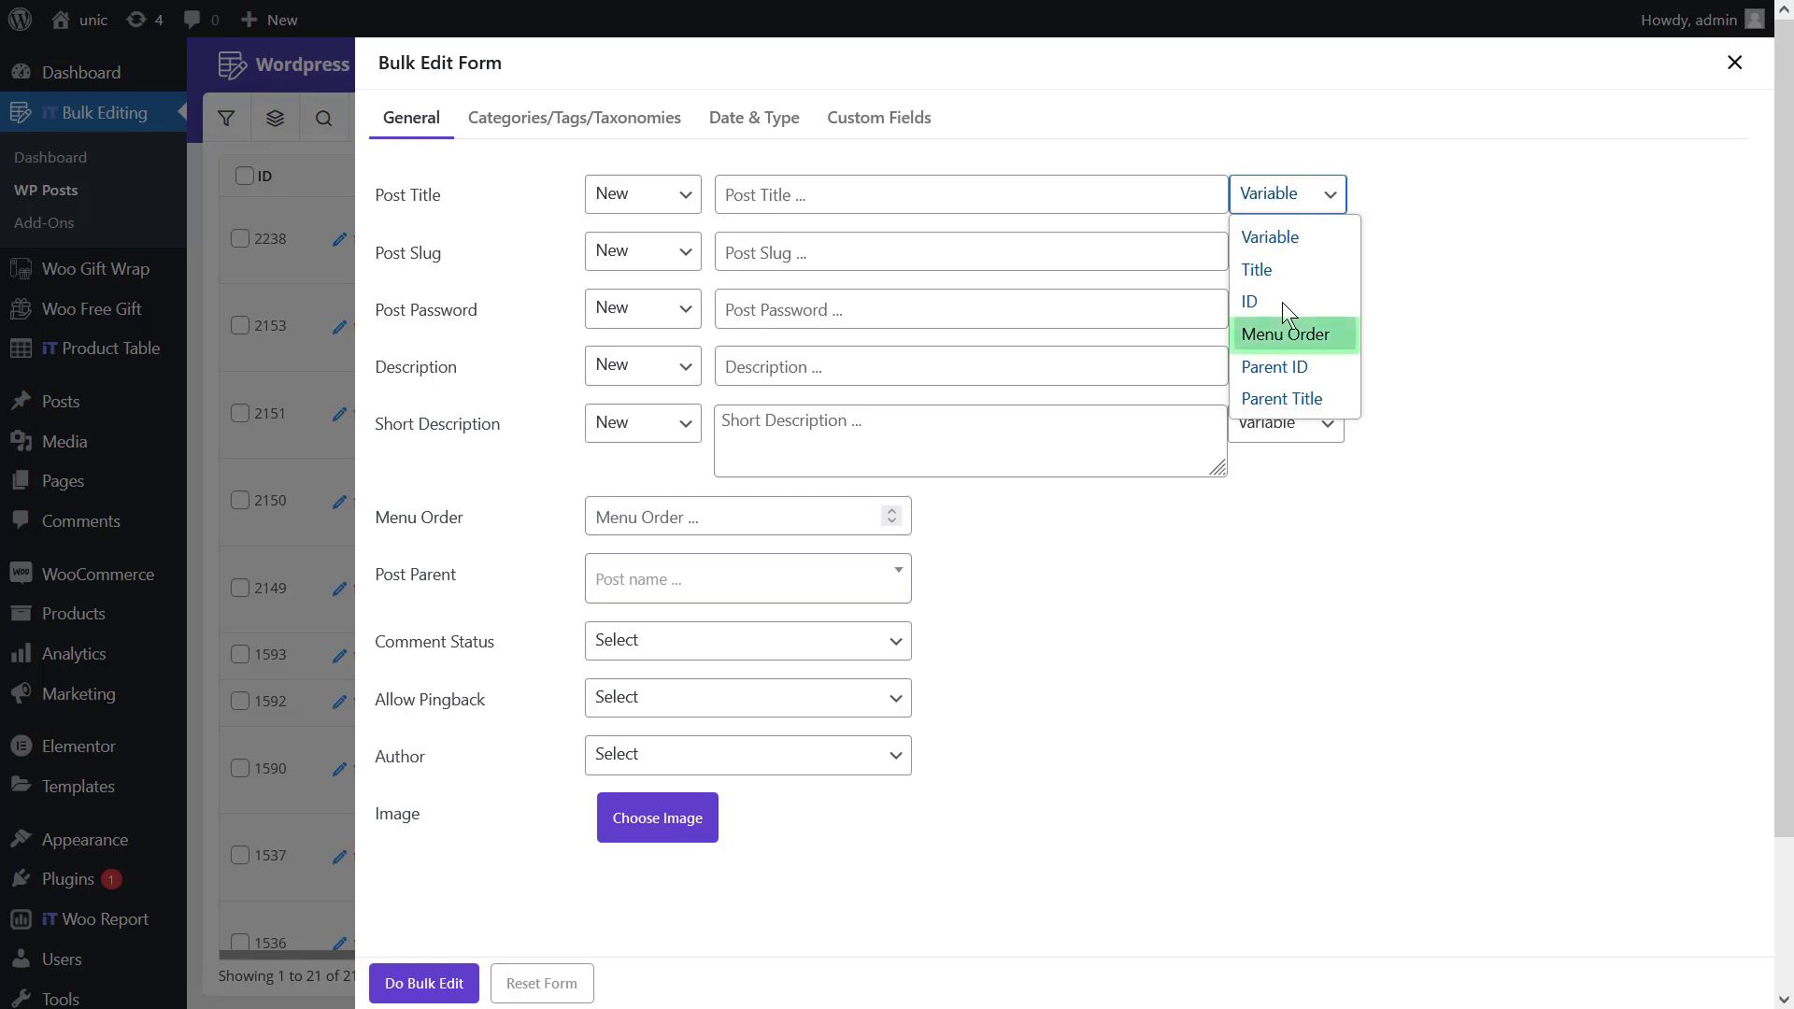
pyautogui.press('Down')
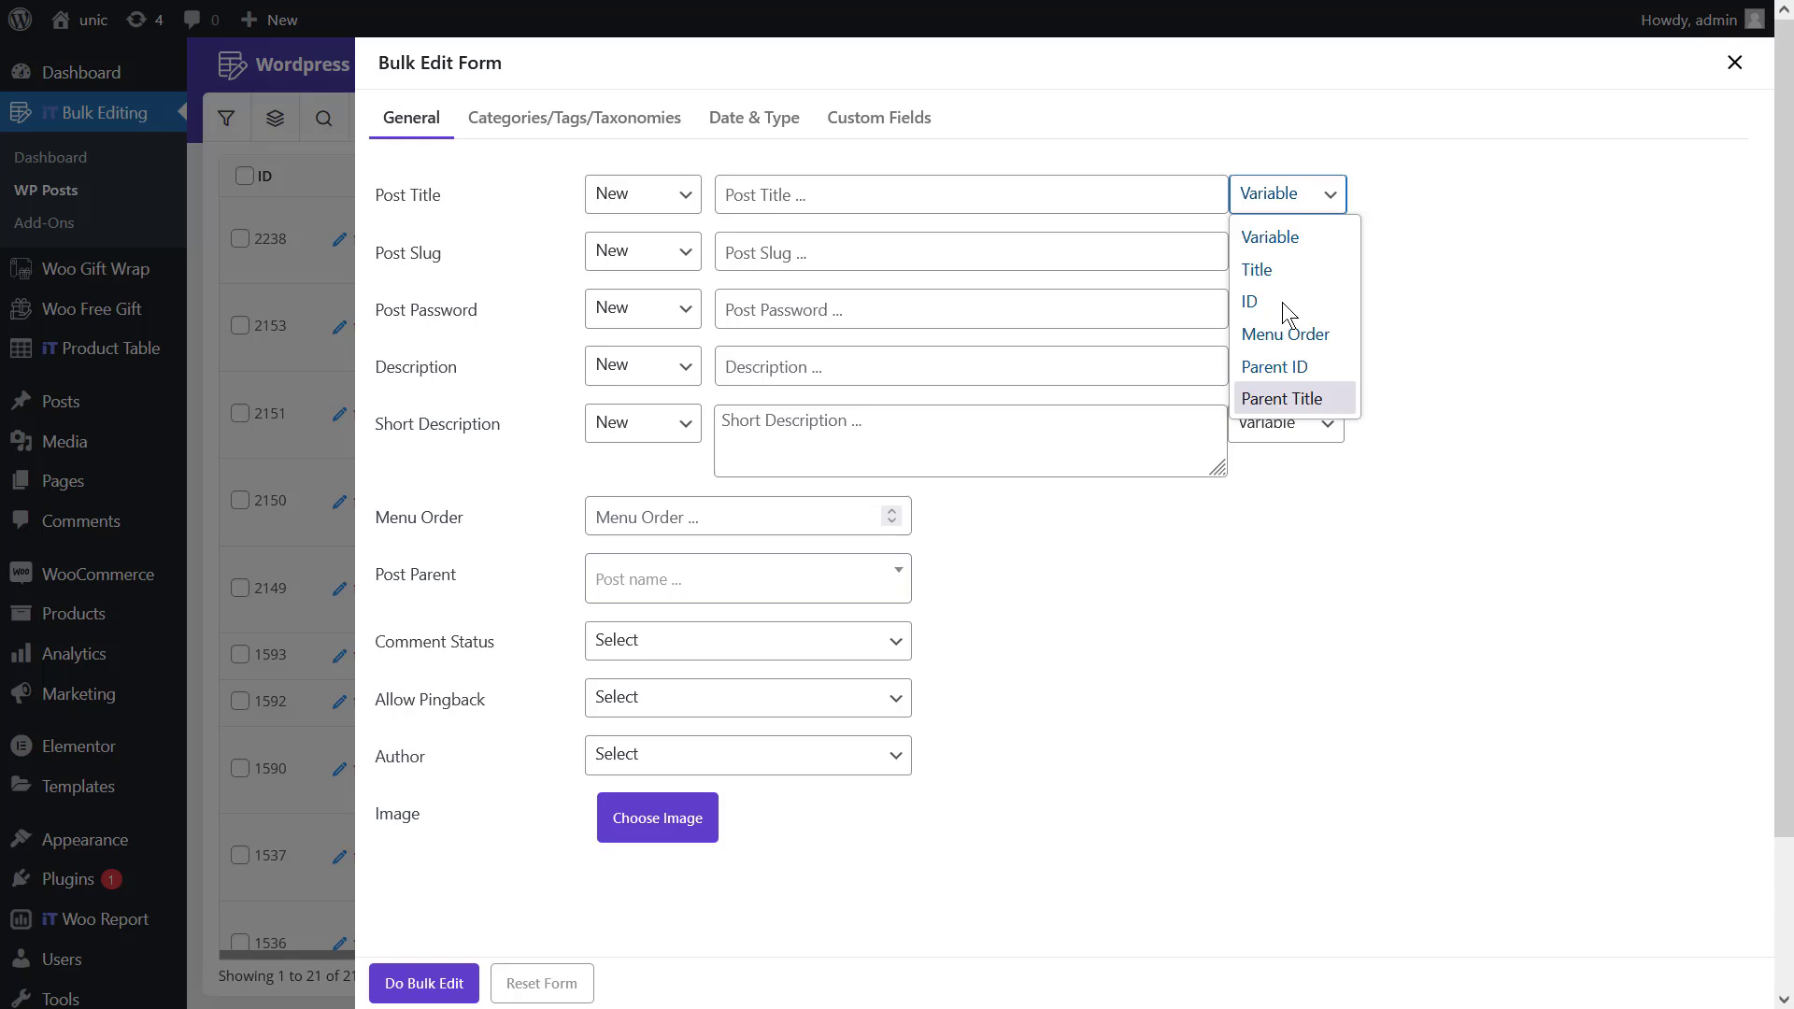
pyautogui.click(1501, 448)
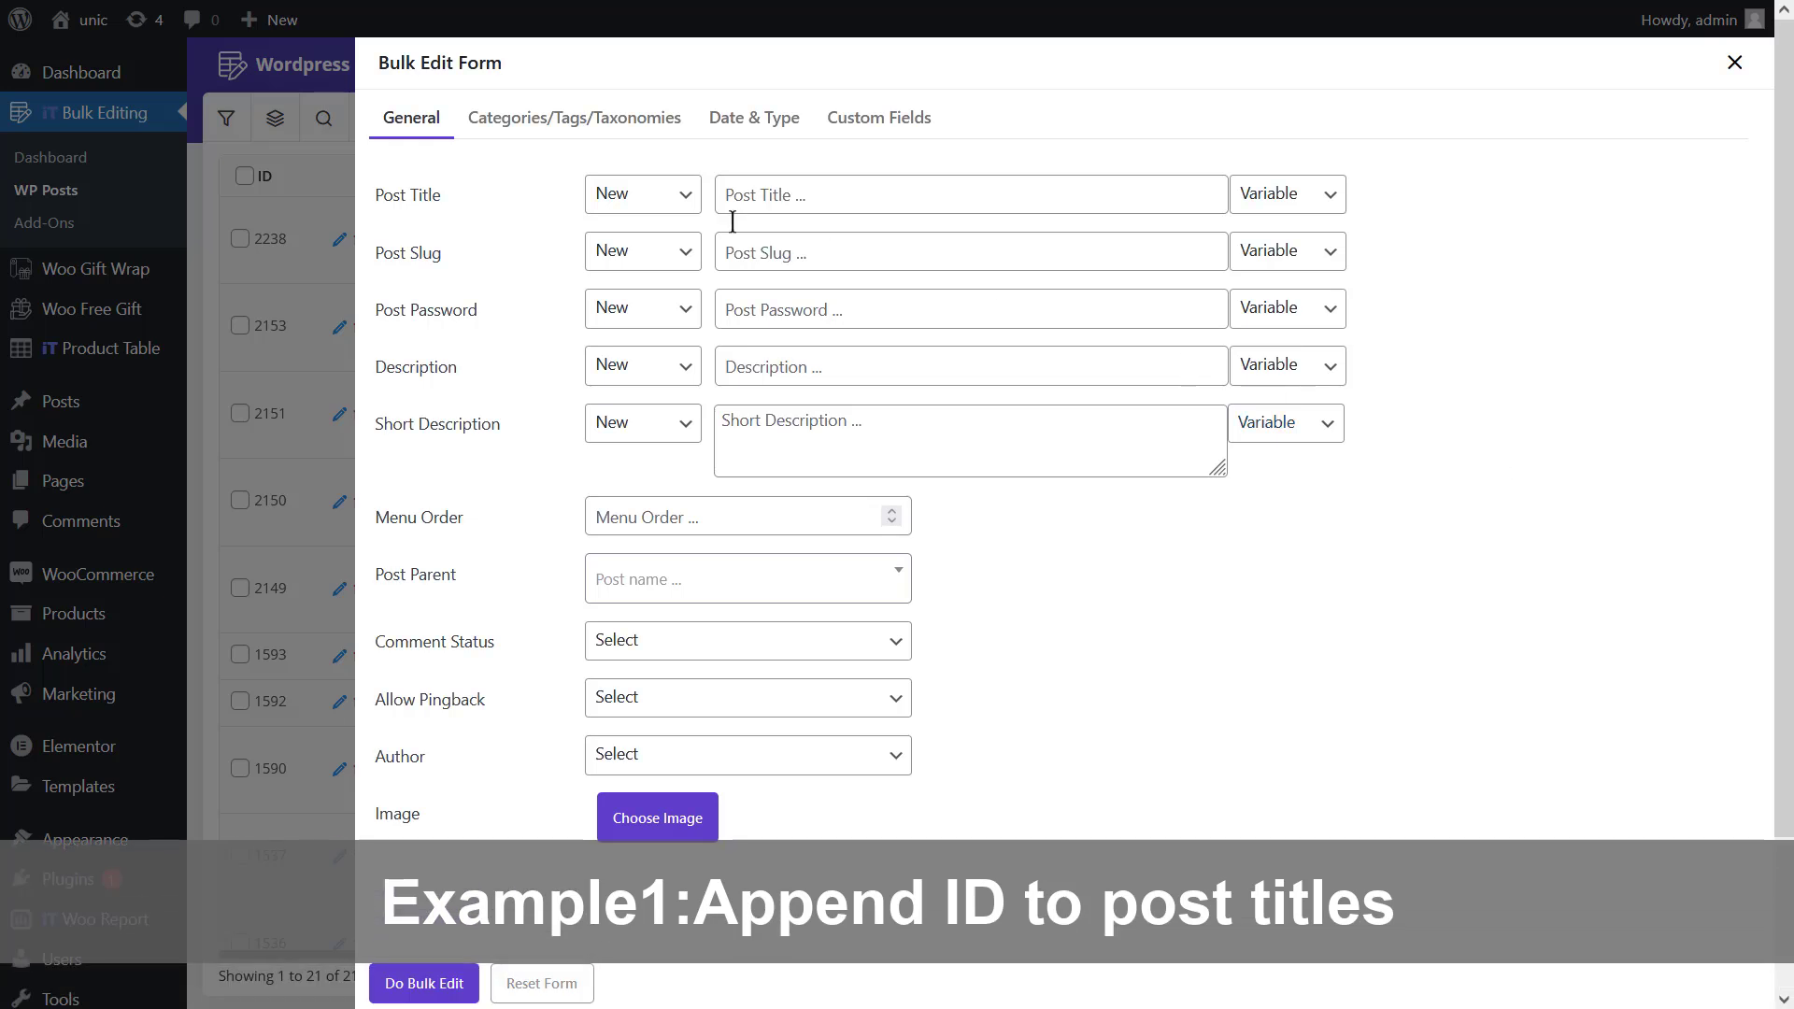
# Step: Bulk edit the filtered posts to append a comma and the ID variable, ",{id}", to their titles, and confirm the change
pyautogui.click(677, 213)
pyautogui.click(673, 265)
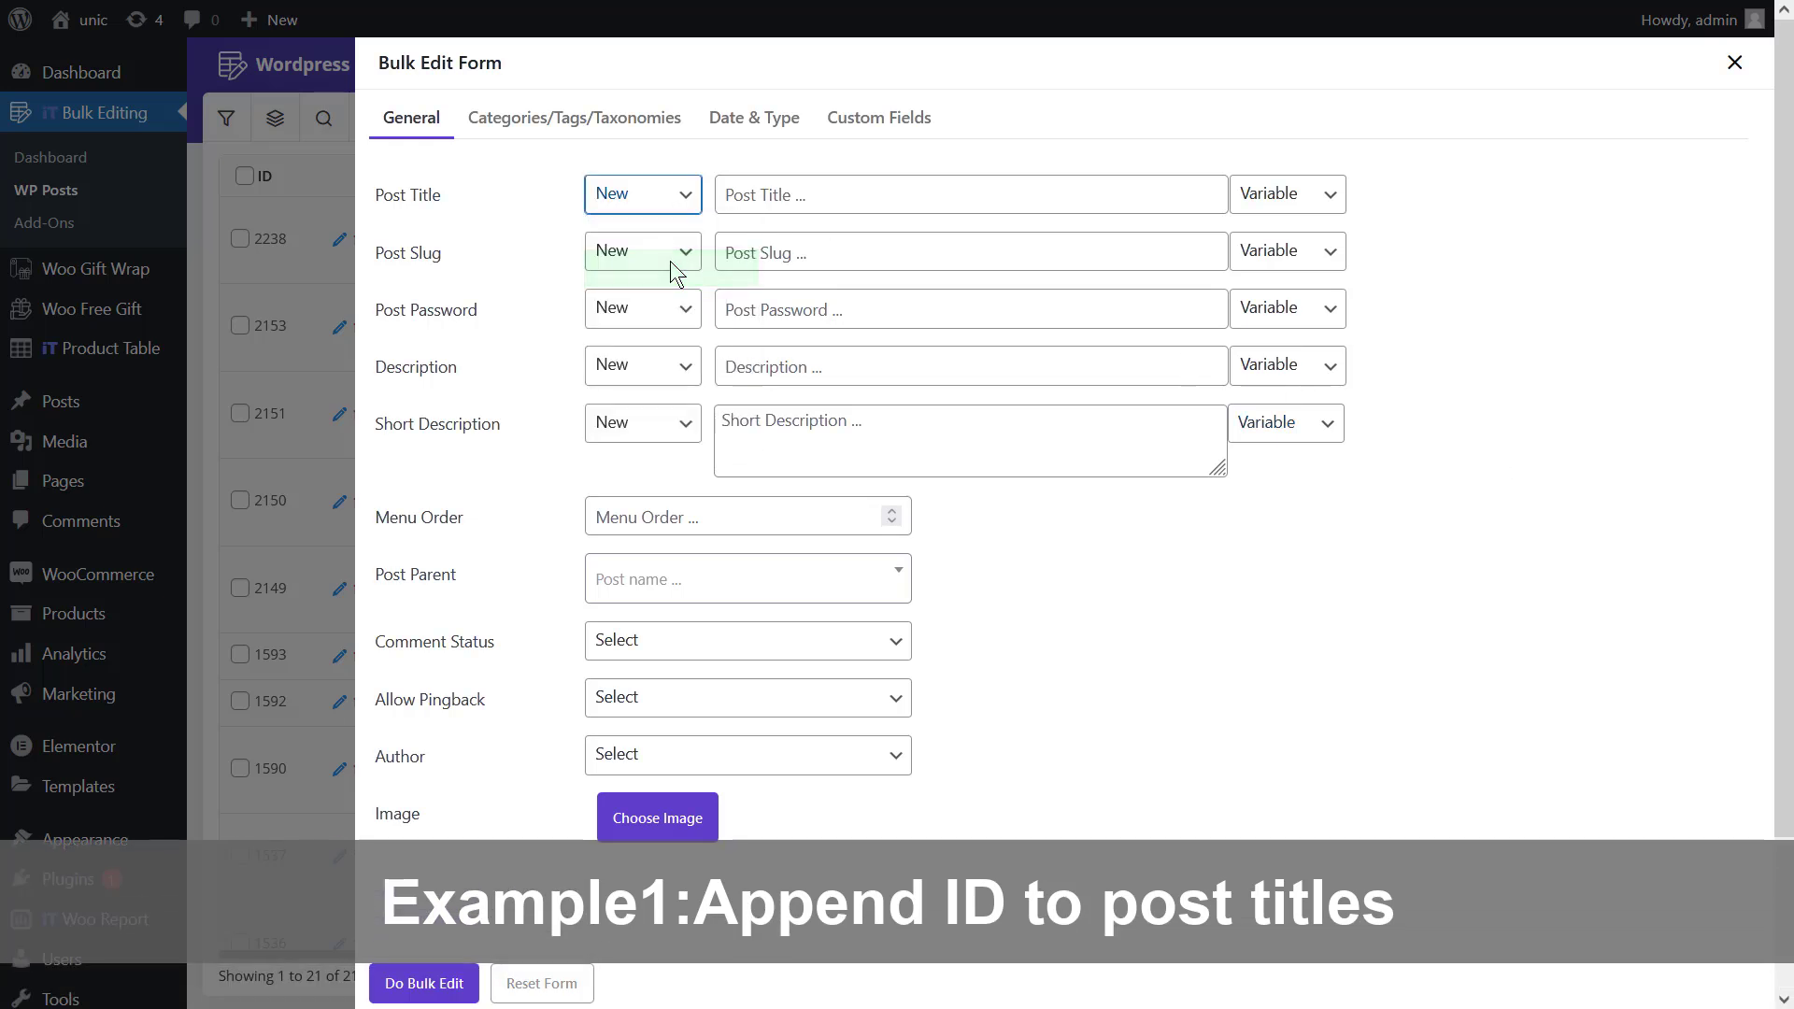
pyautogui.click(1261, 200)
pyautogui.click(1263, 296)
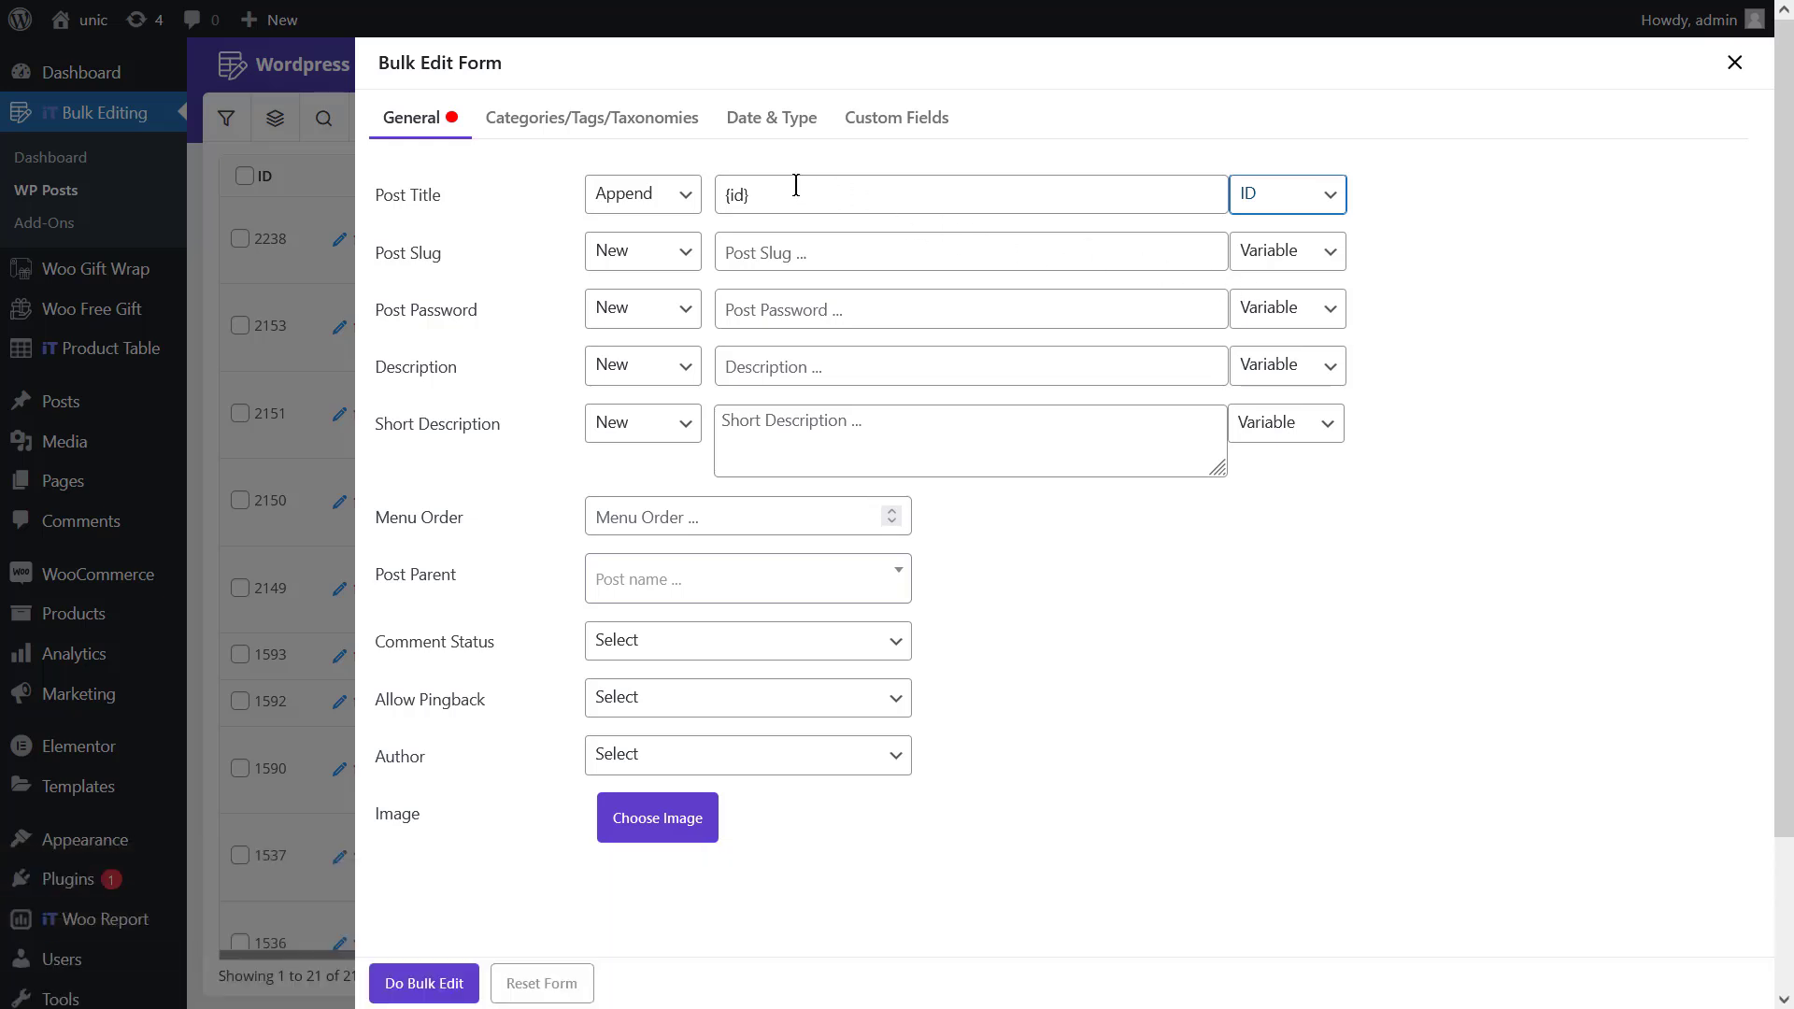
pyautogui.click(726, 197)
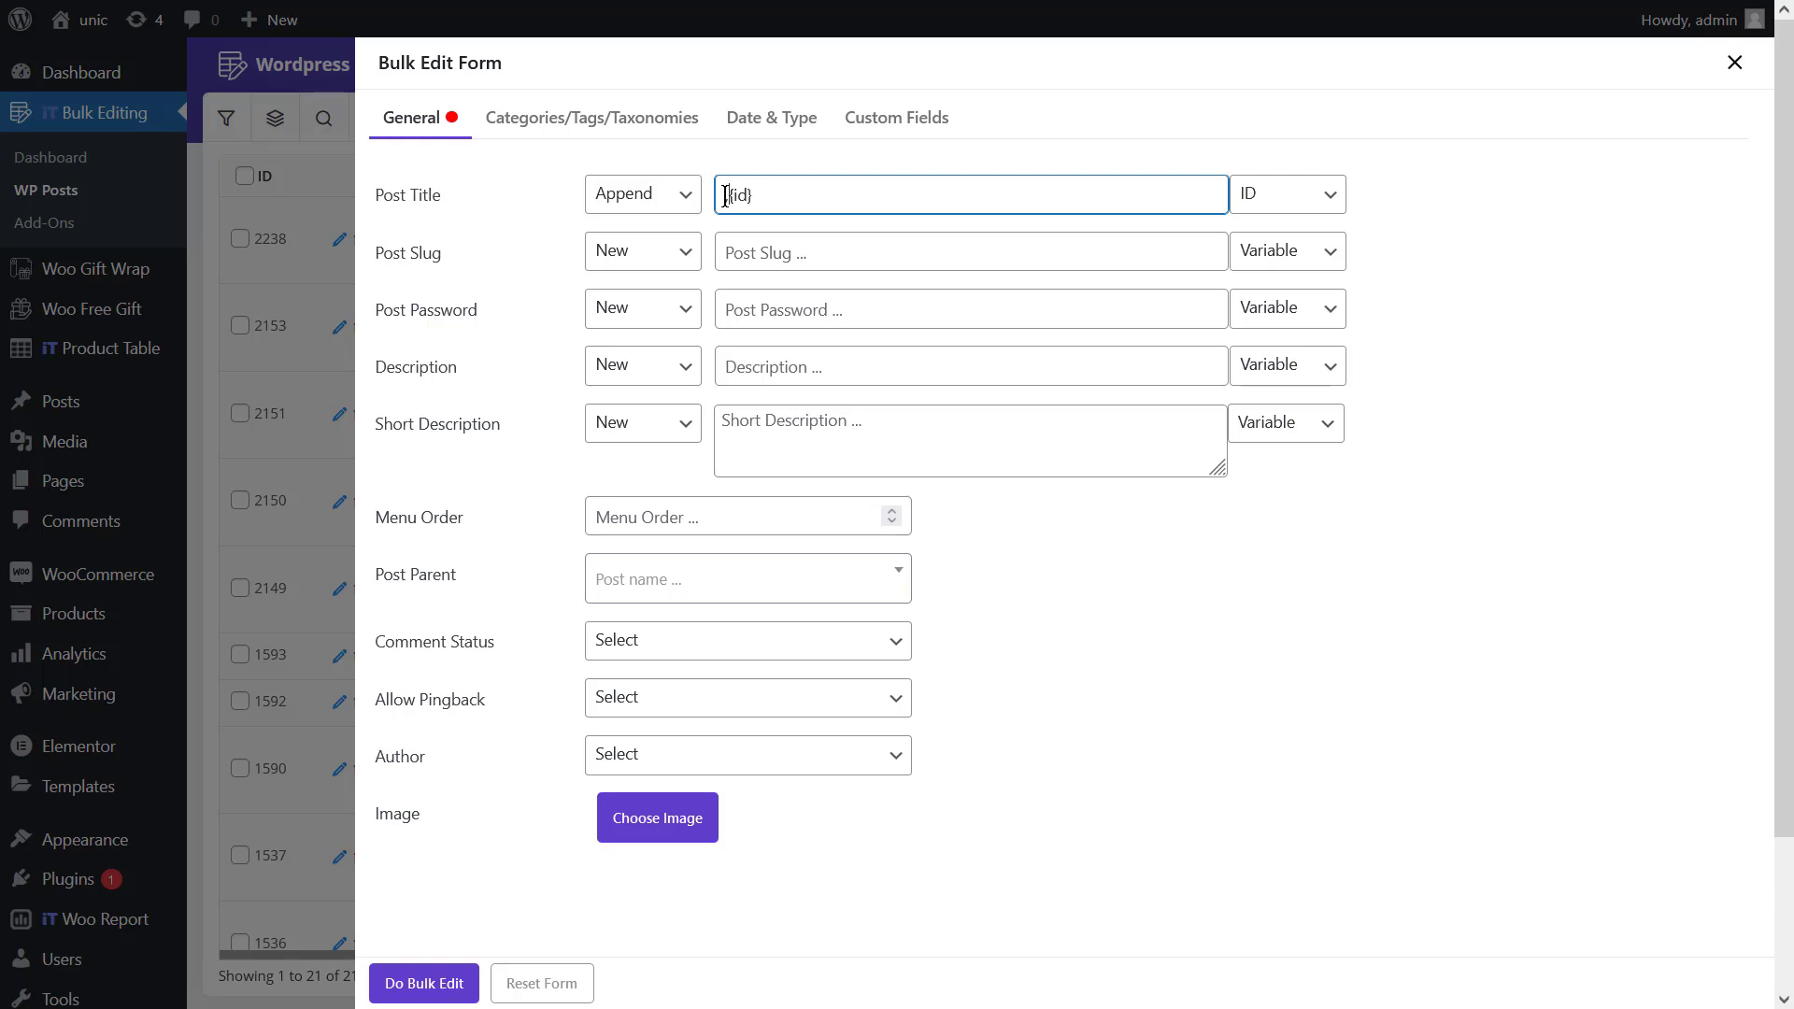
pyautogui.click(420, 988)
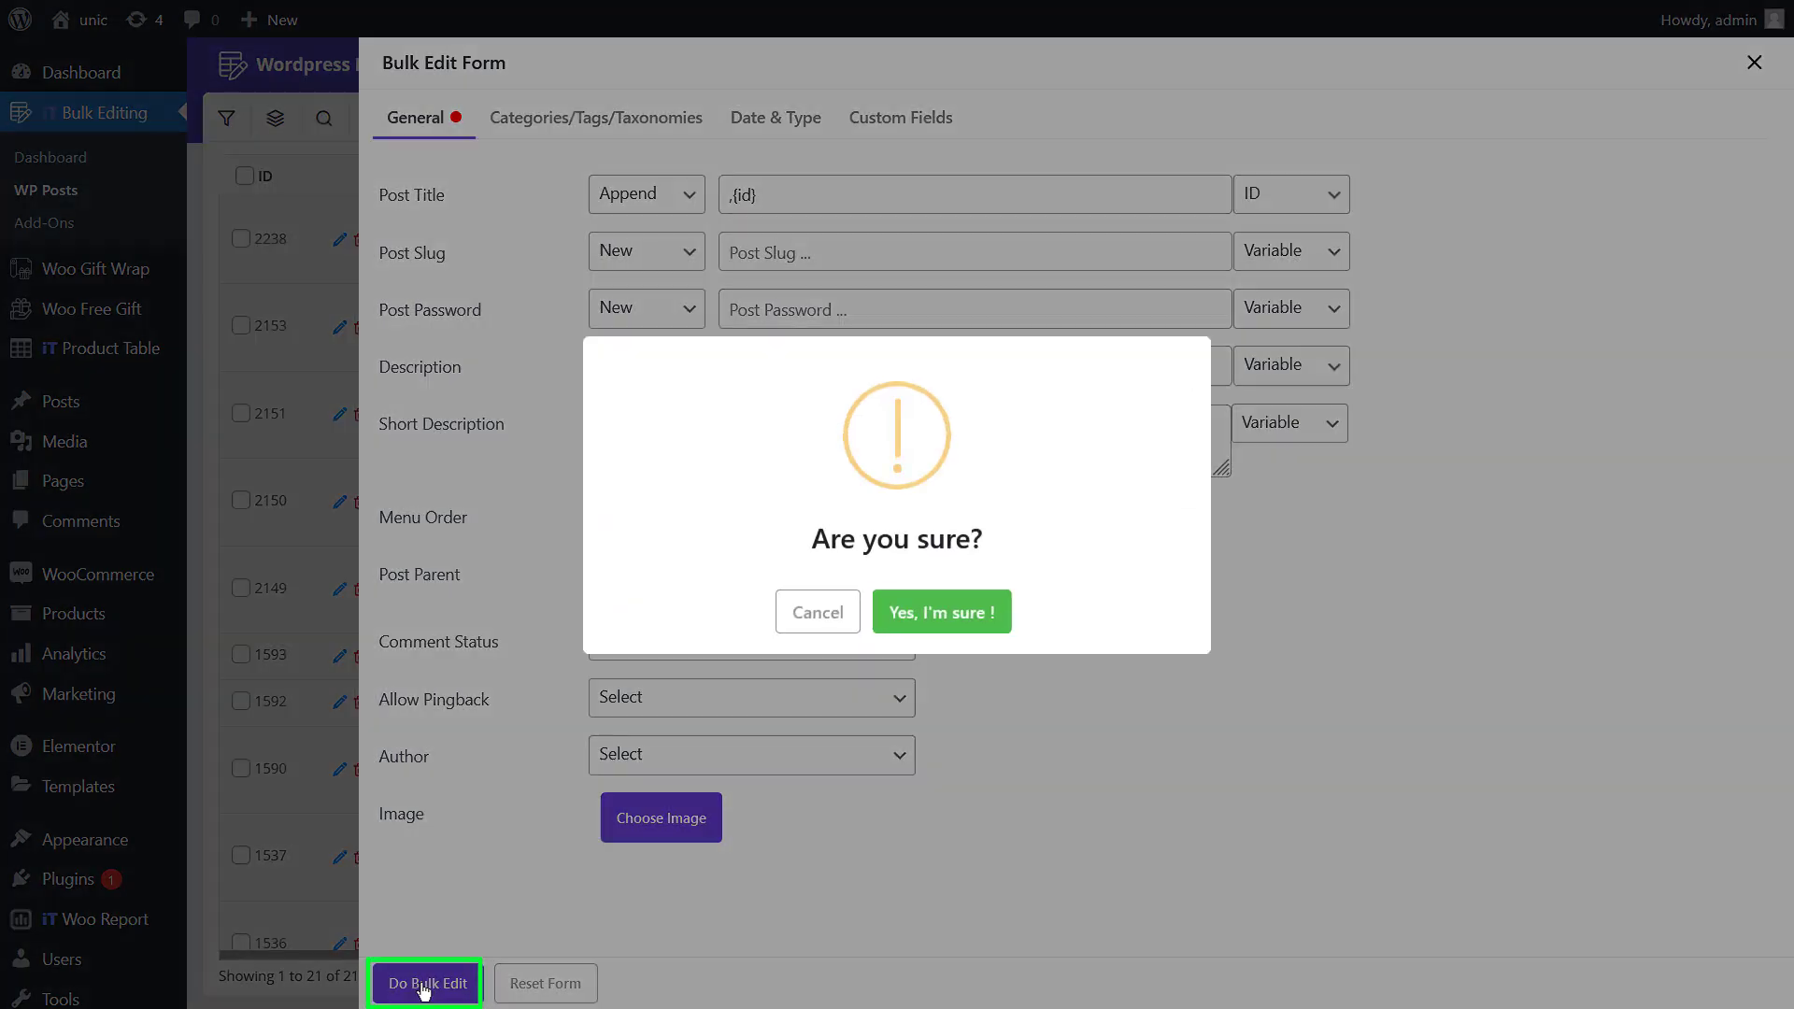
pyautogui.click(905, 616)
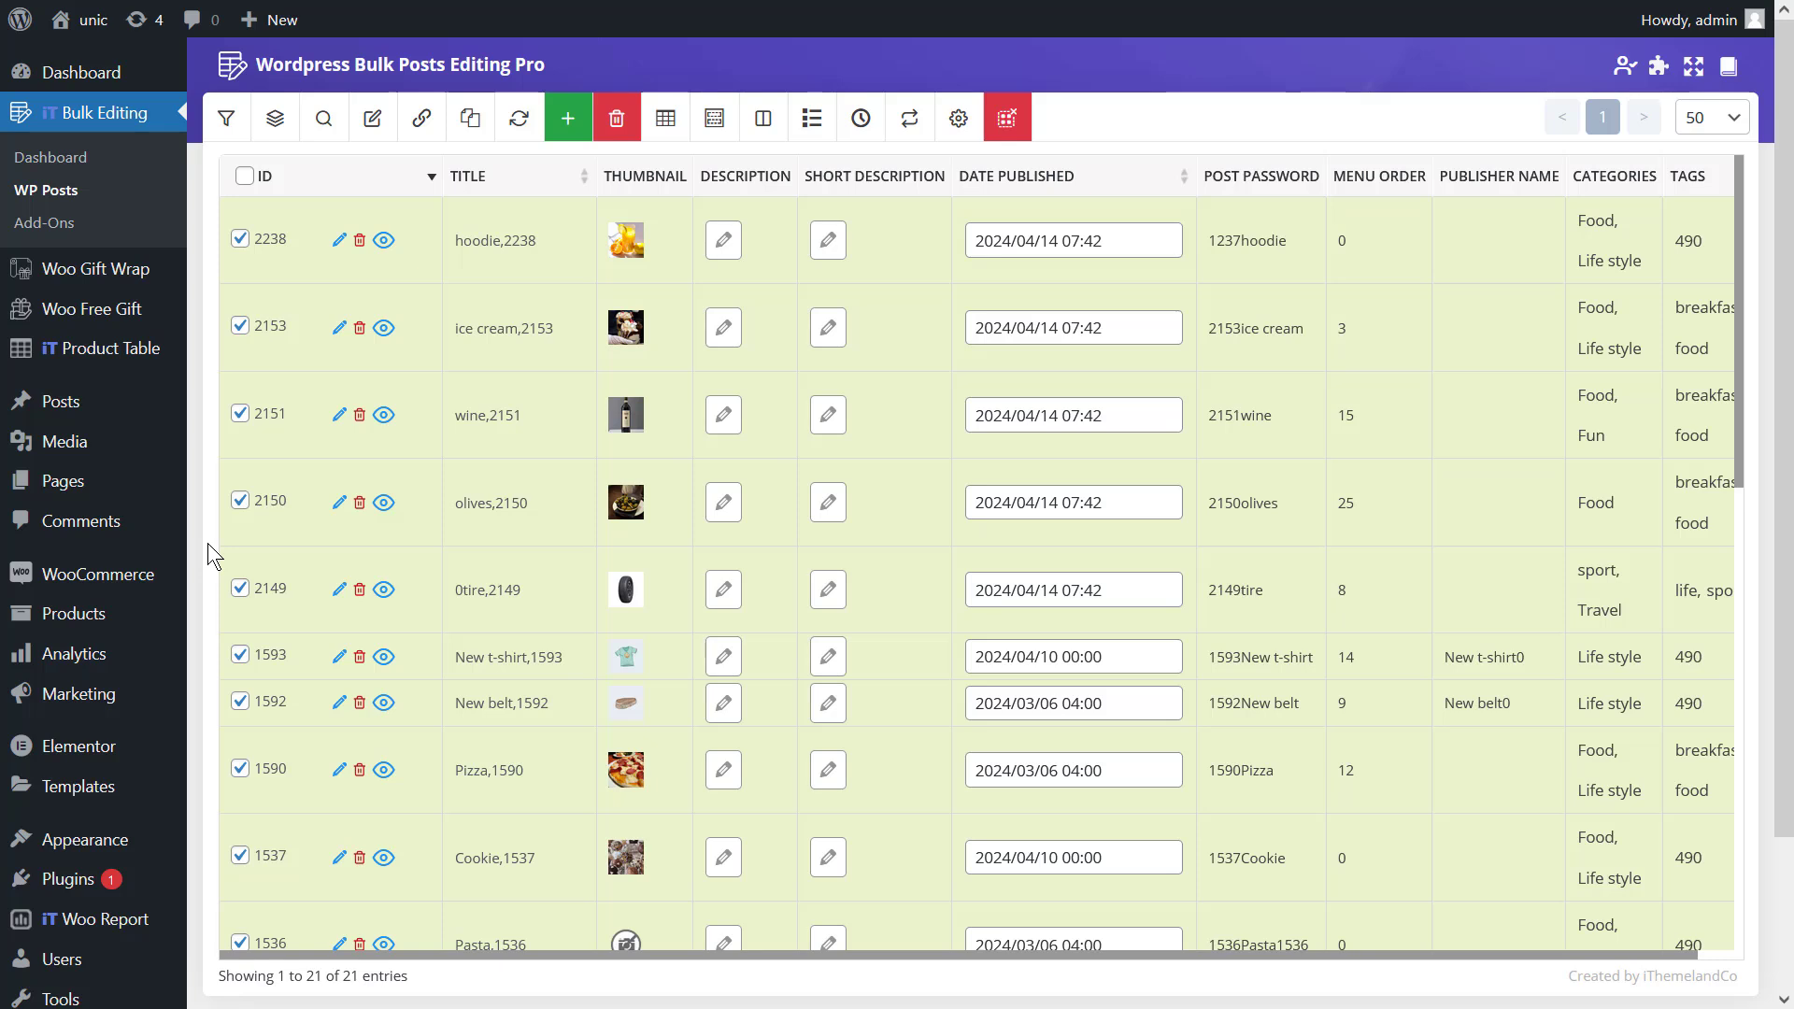
# Step: Bulk edit the selected posts to prepend the Menu Order variable and a comma, "{menu_order},", to their titles
pyautogui.click(357, 125)
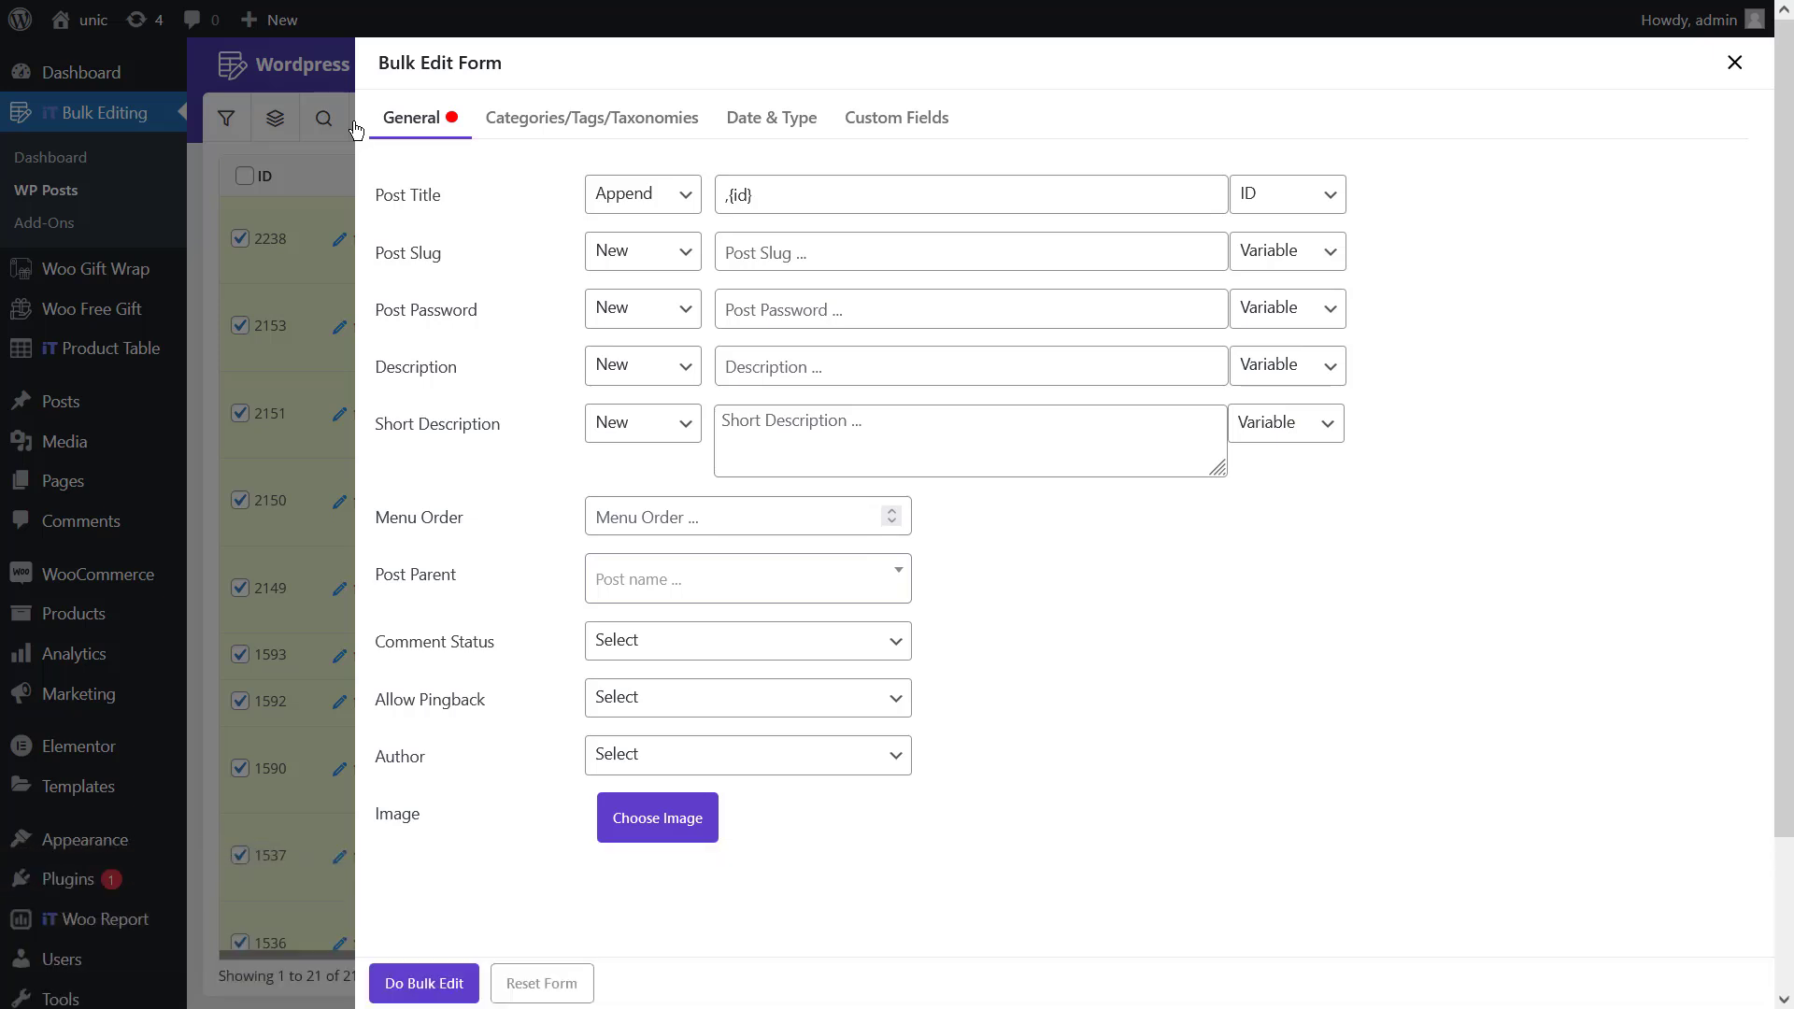
pyautogui.click(603, 191)
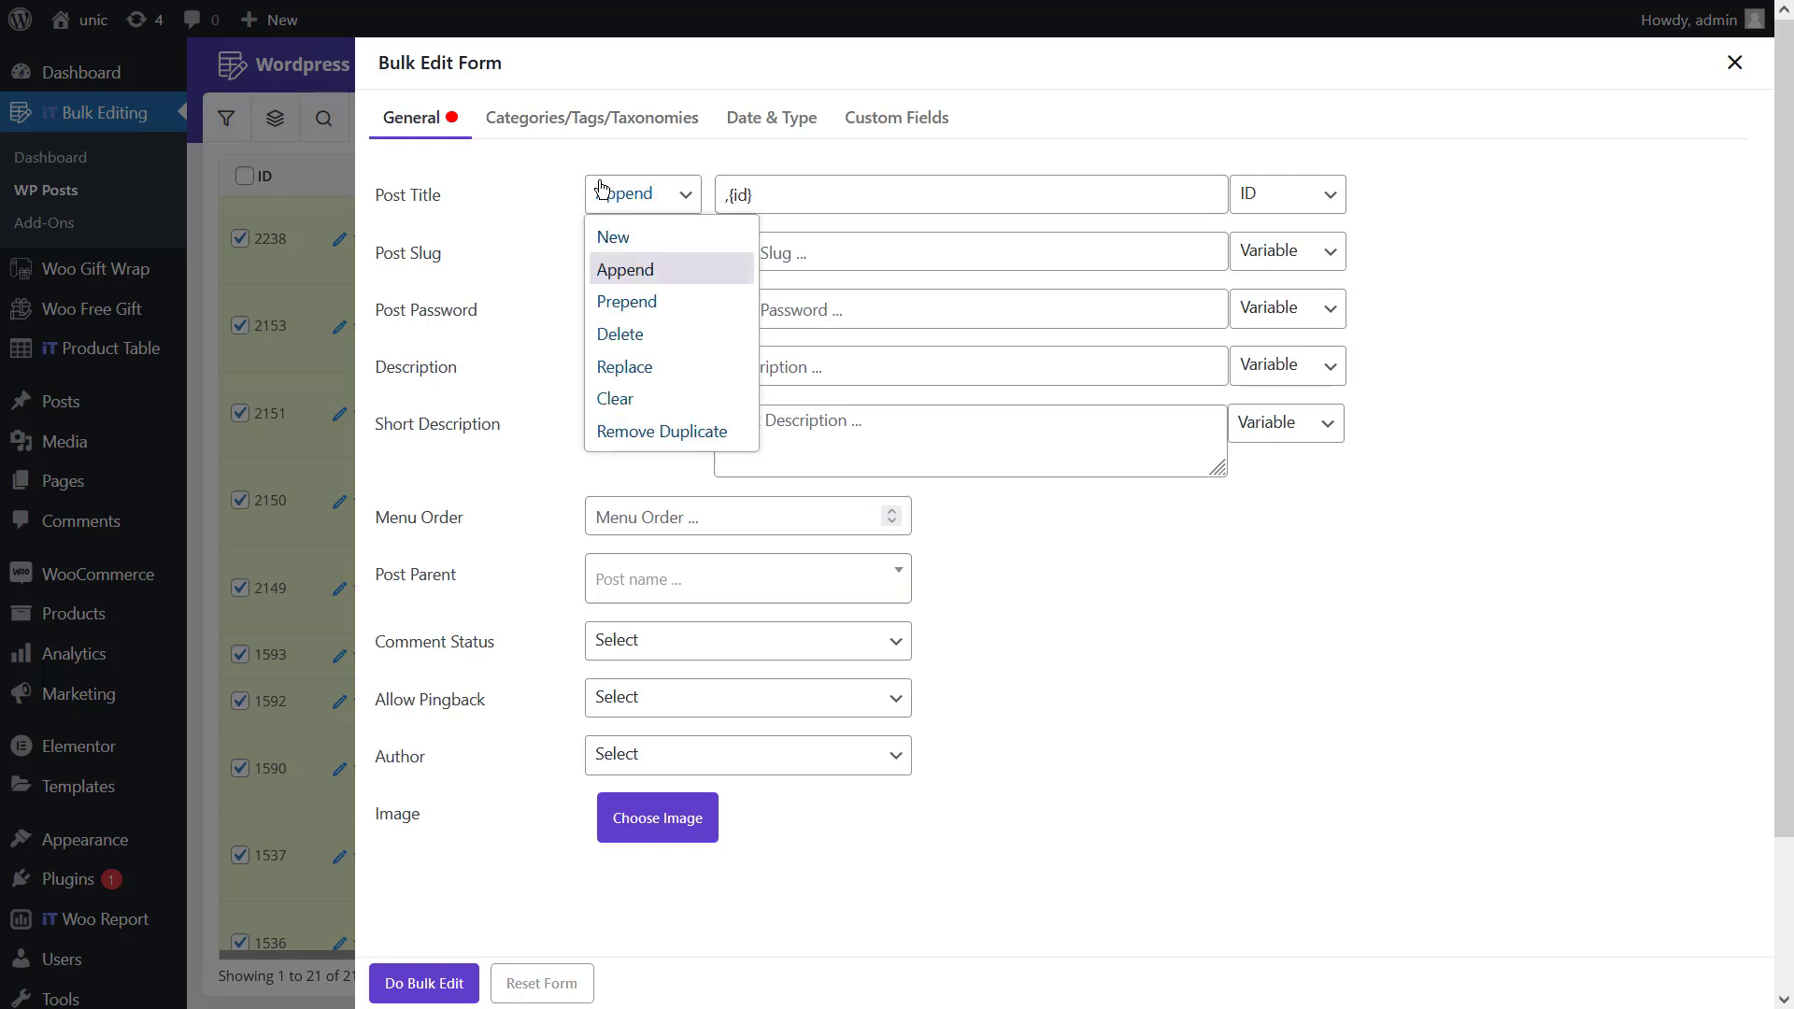
pyautogui.click(635, 301)
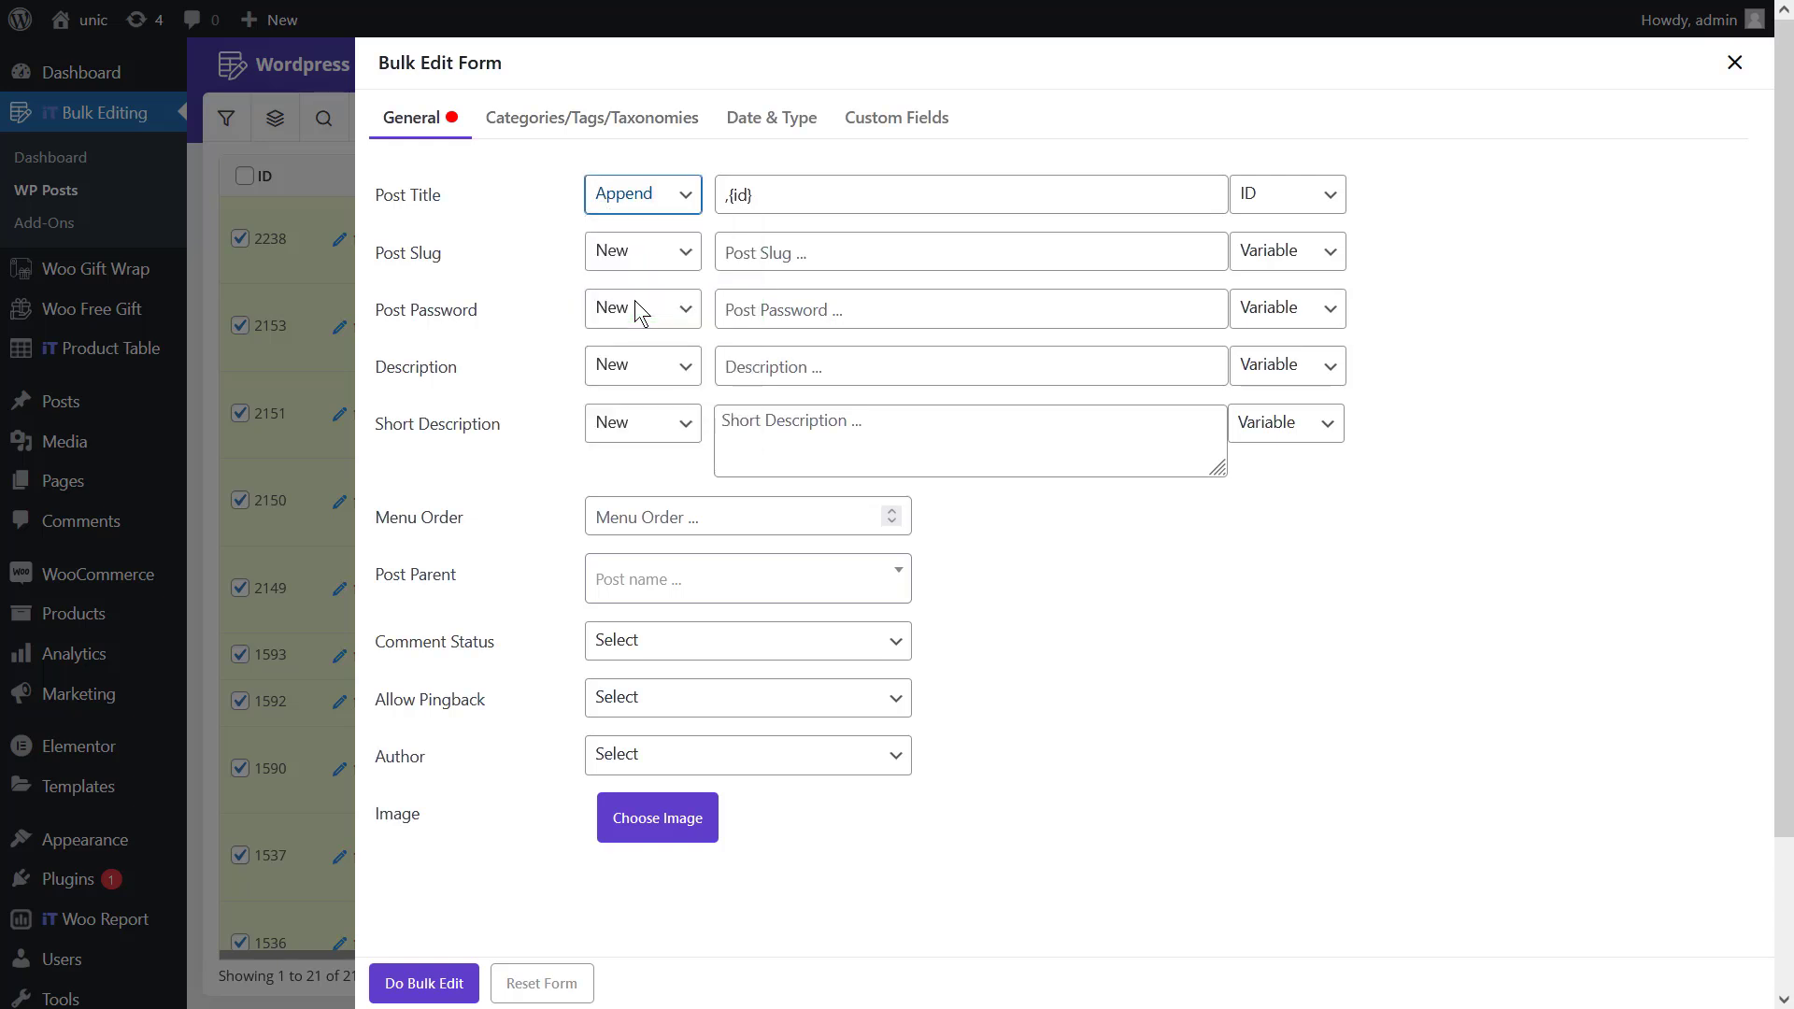
pyautogui.click(1245, 213)
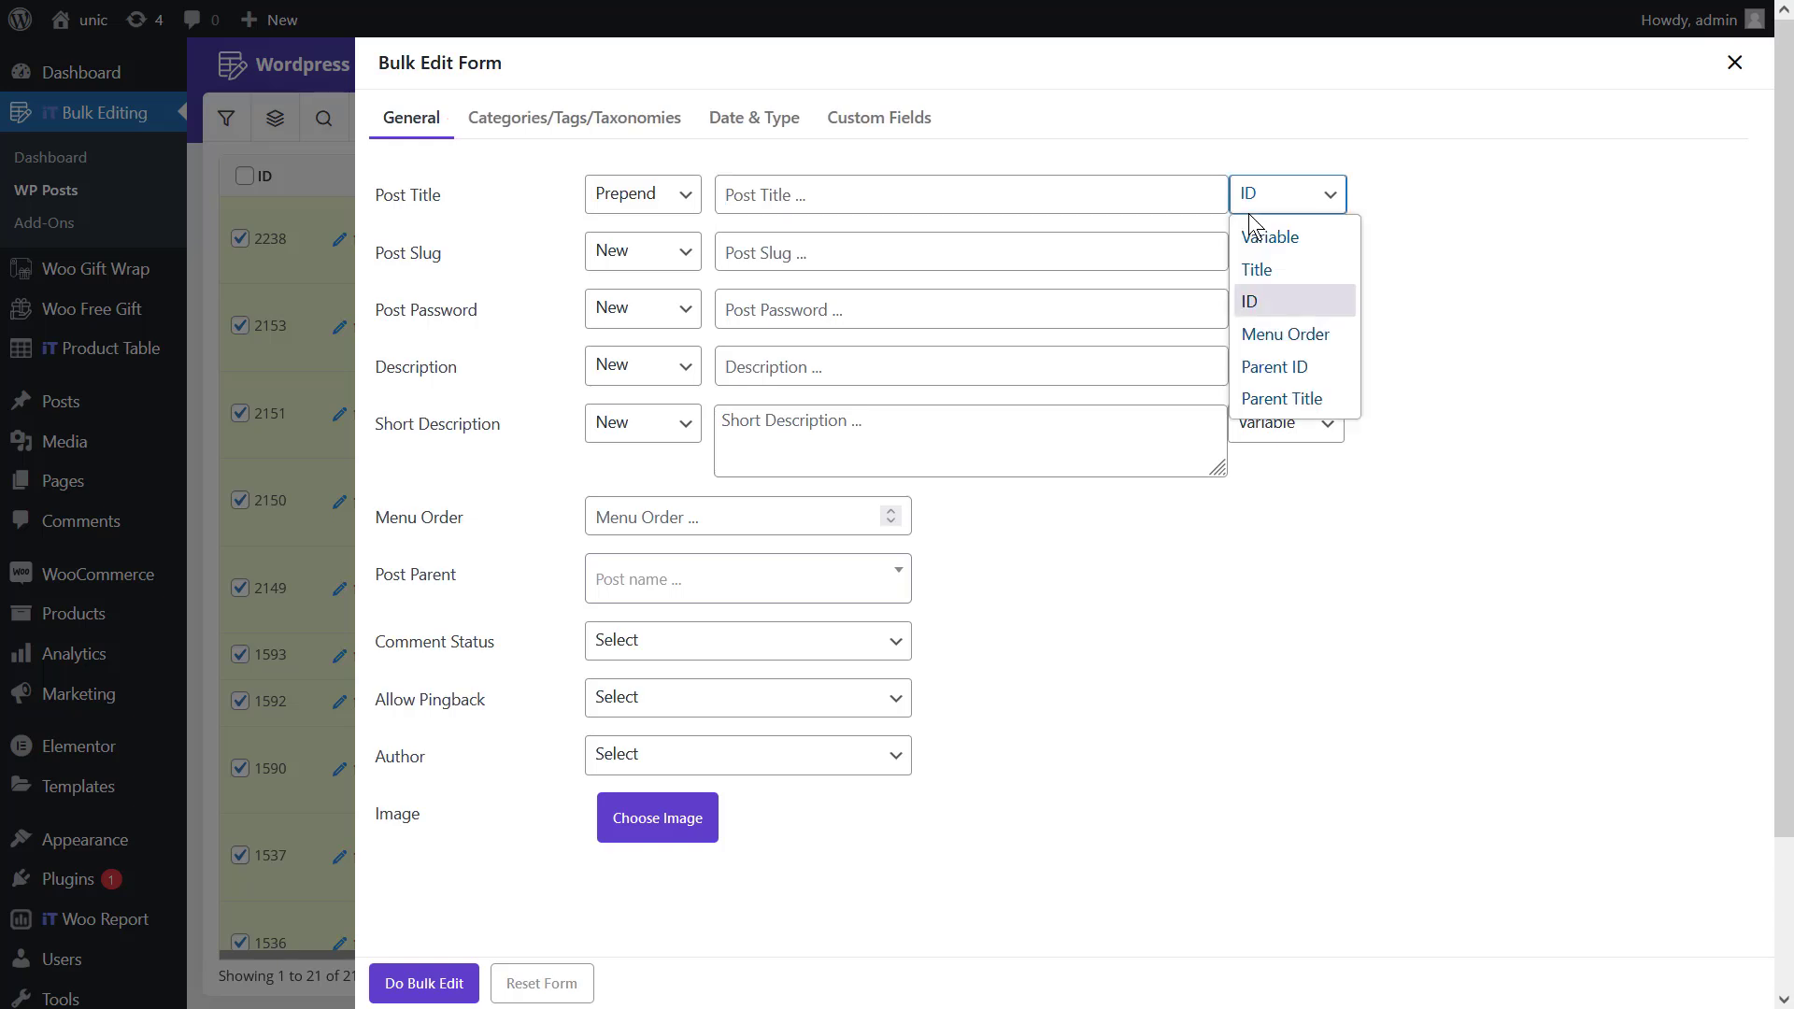
pyautogui.click(1282, 334)
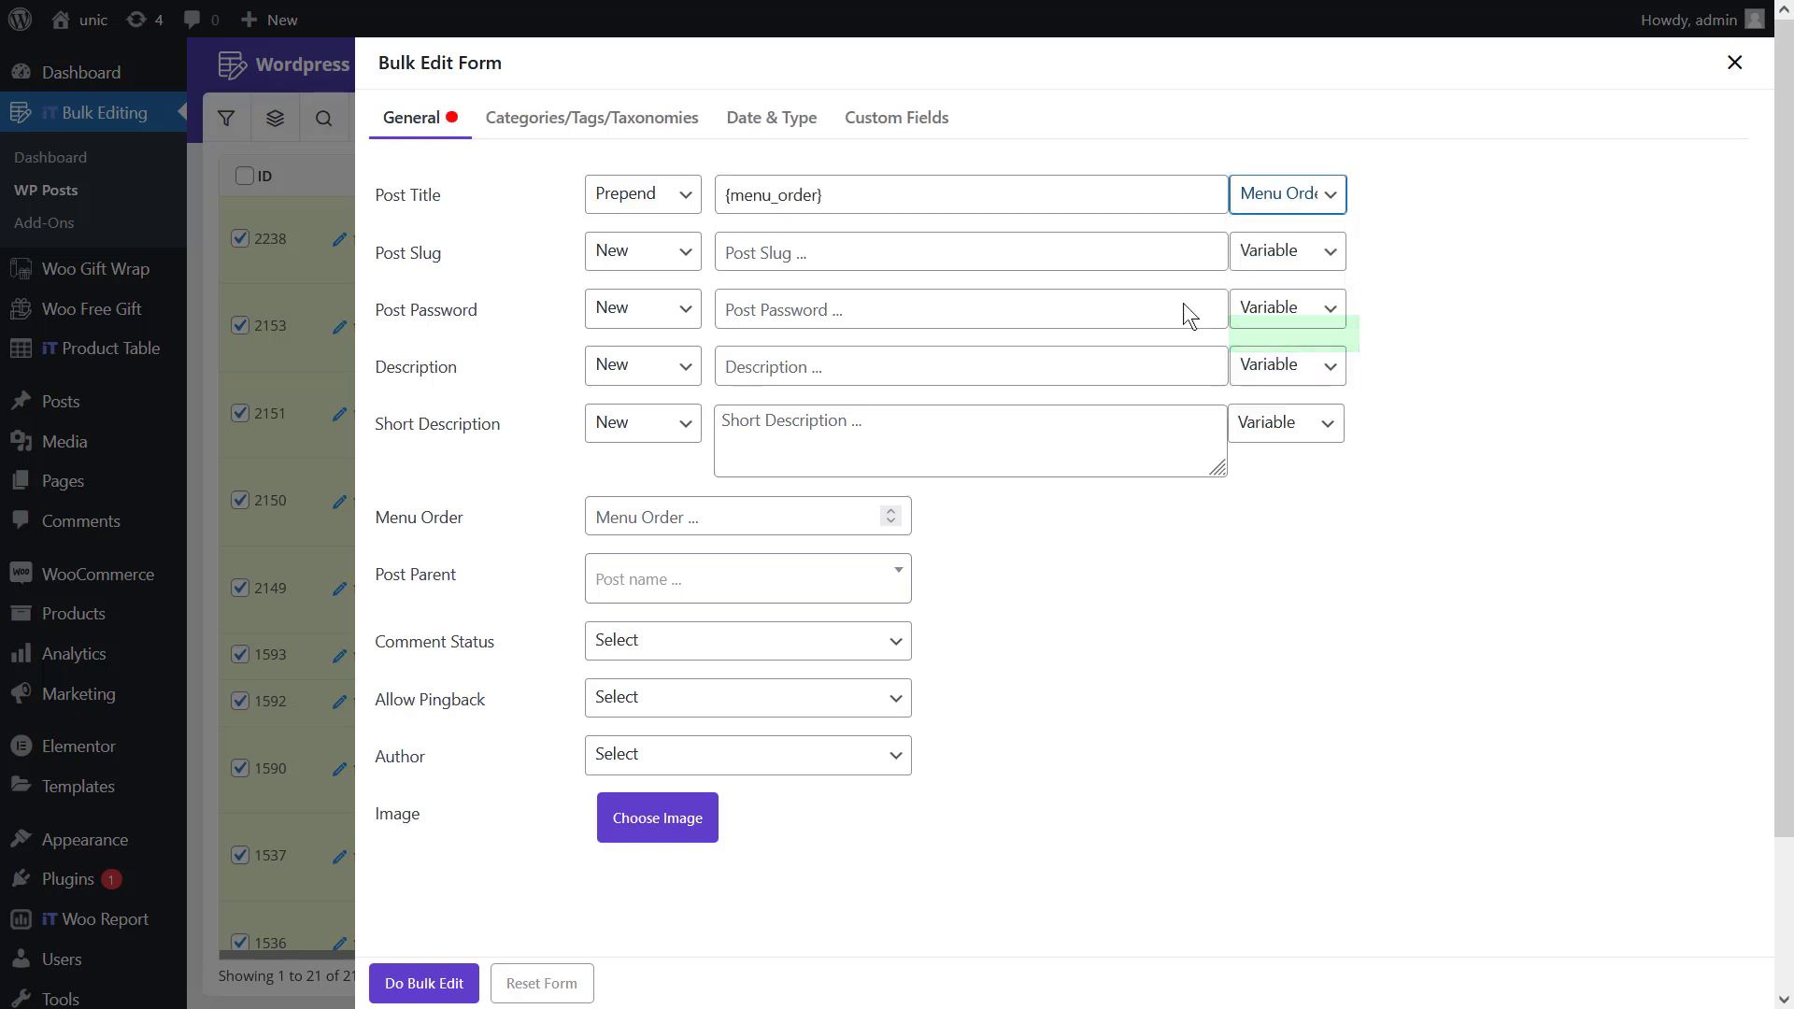
pyautogui.click(905, 198)
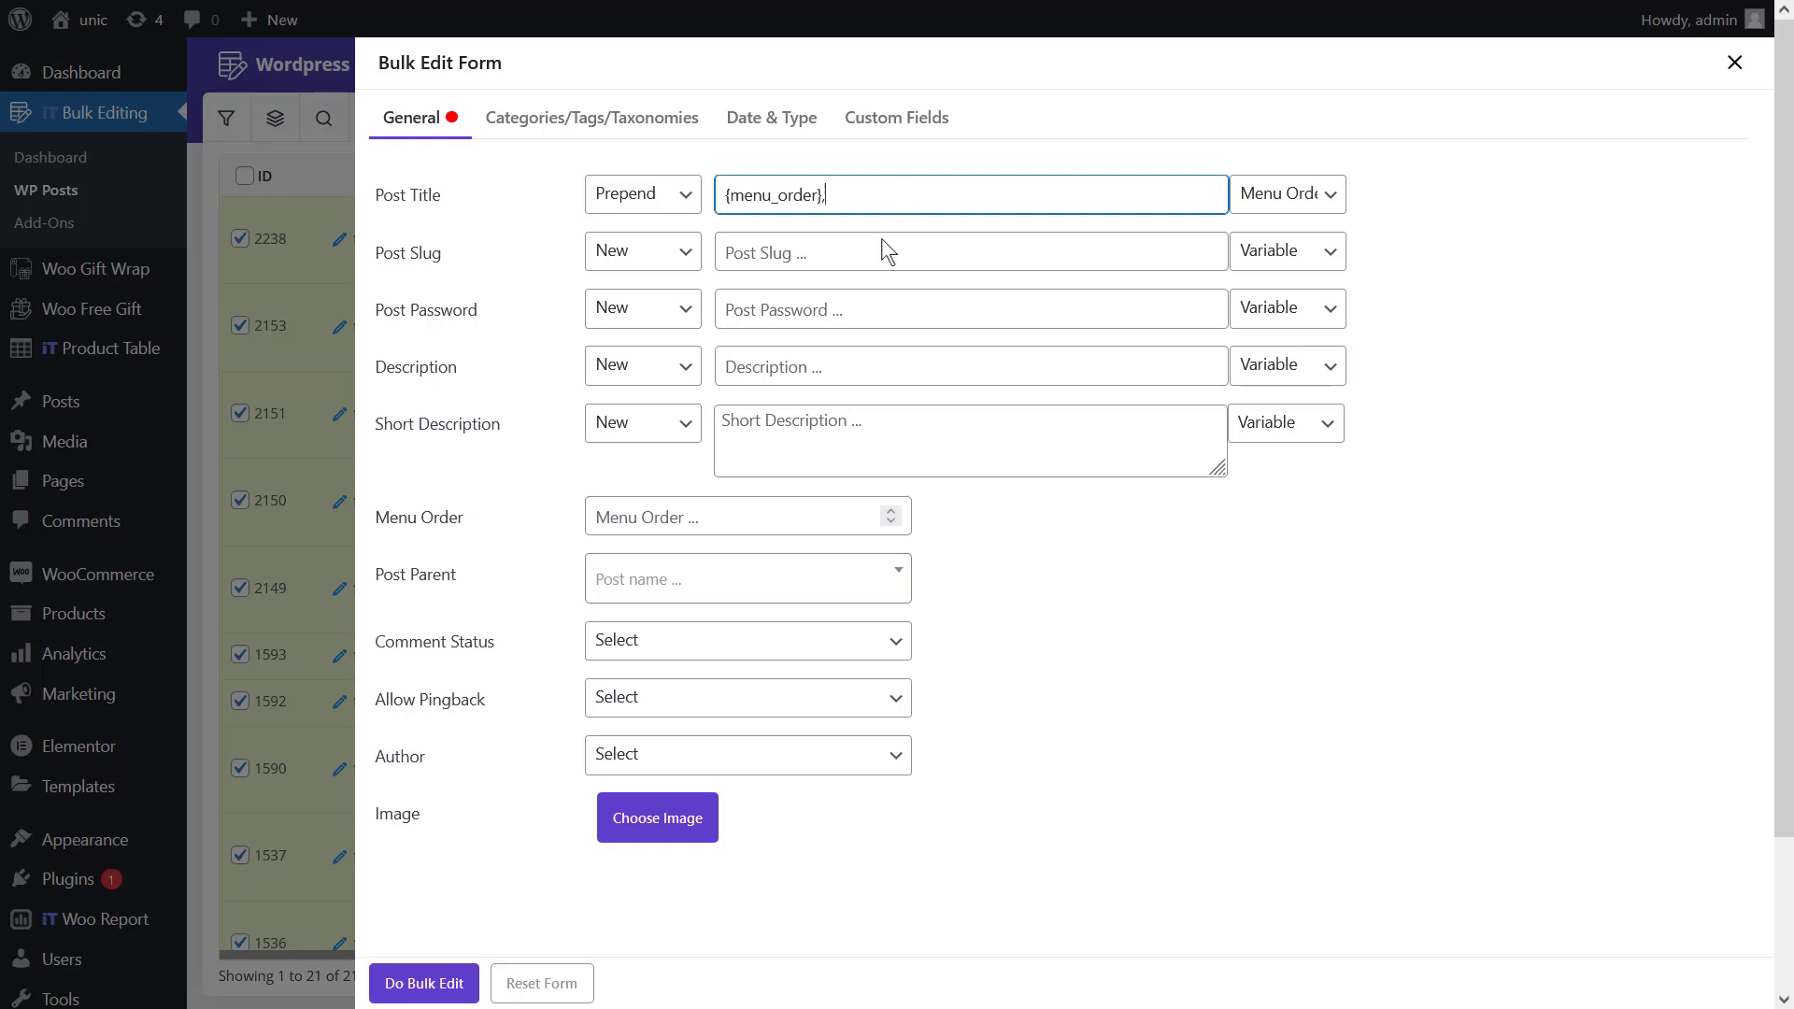
pyautogui.click(454, 985)
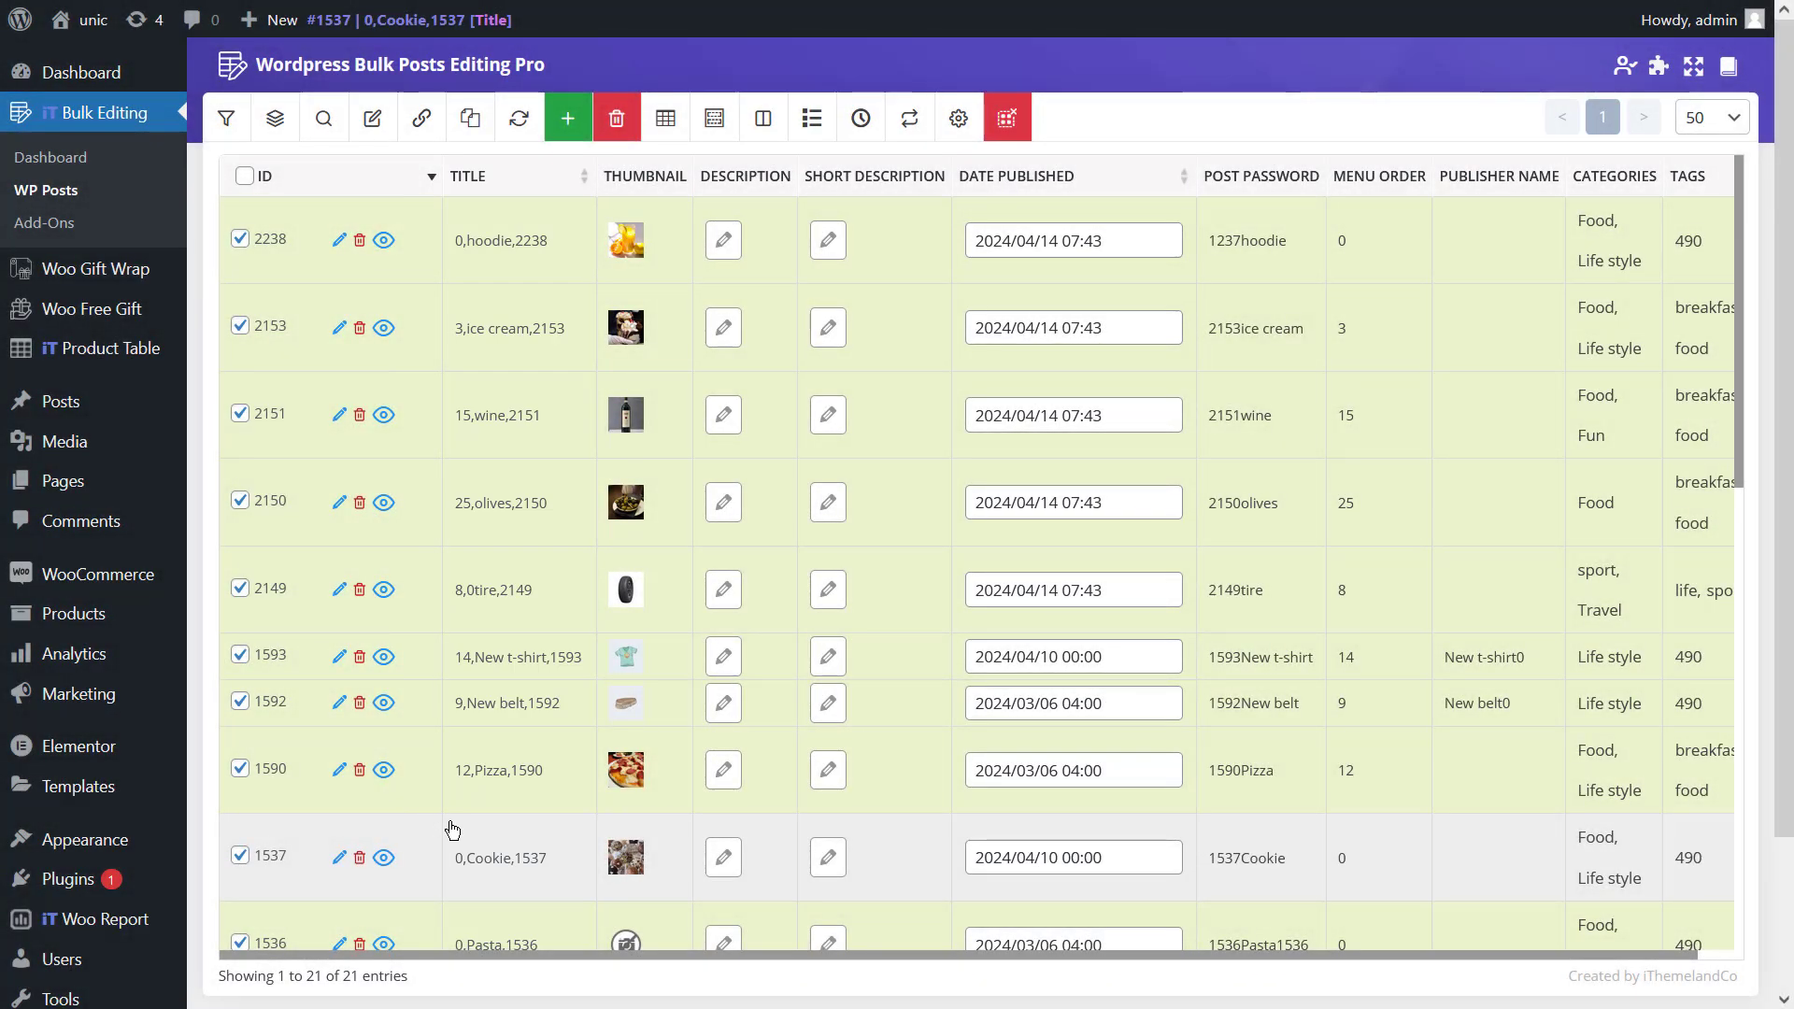
# Step: Bulk edit the selected posts to delete a comma and the ID variable, ",{id}", from their titles, and check the Title column
pyautogui.click(383, 139)
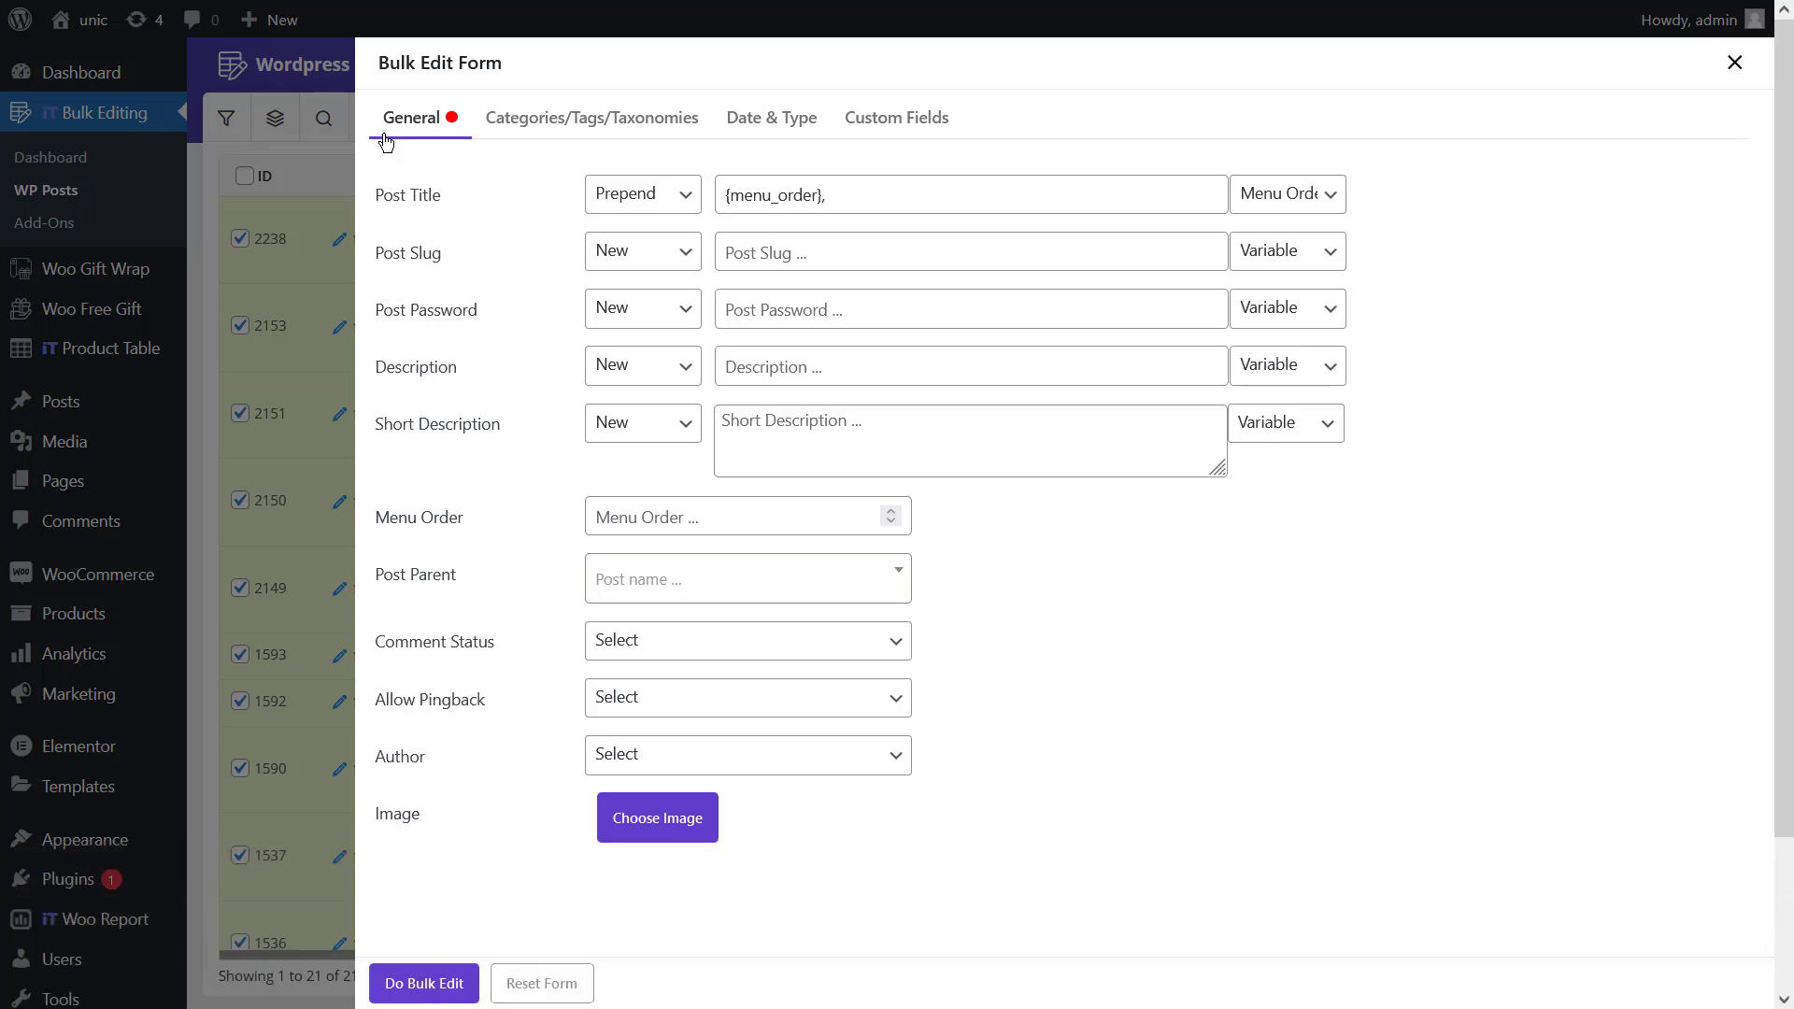
pyautogui.click(637, 195)
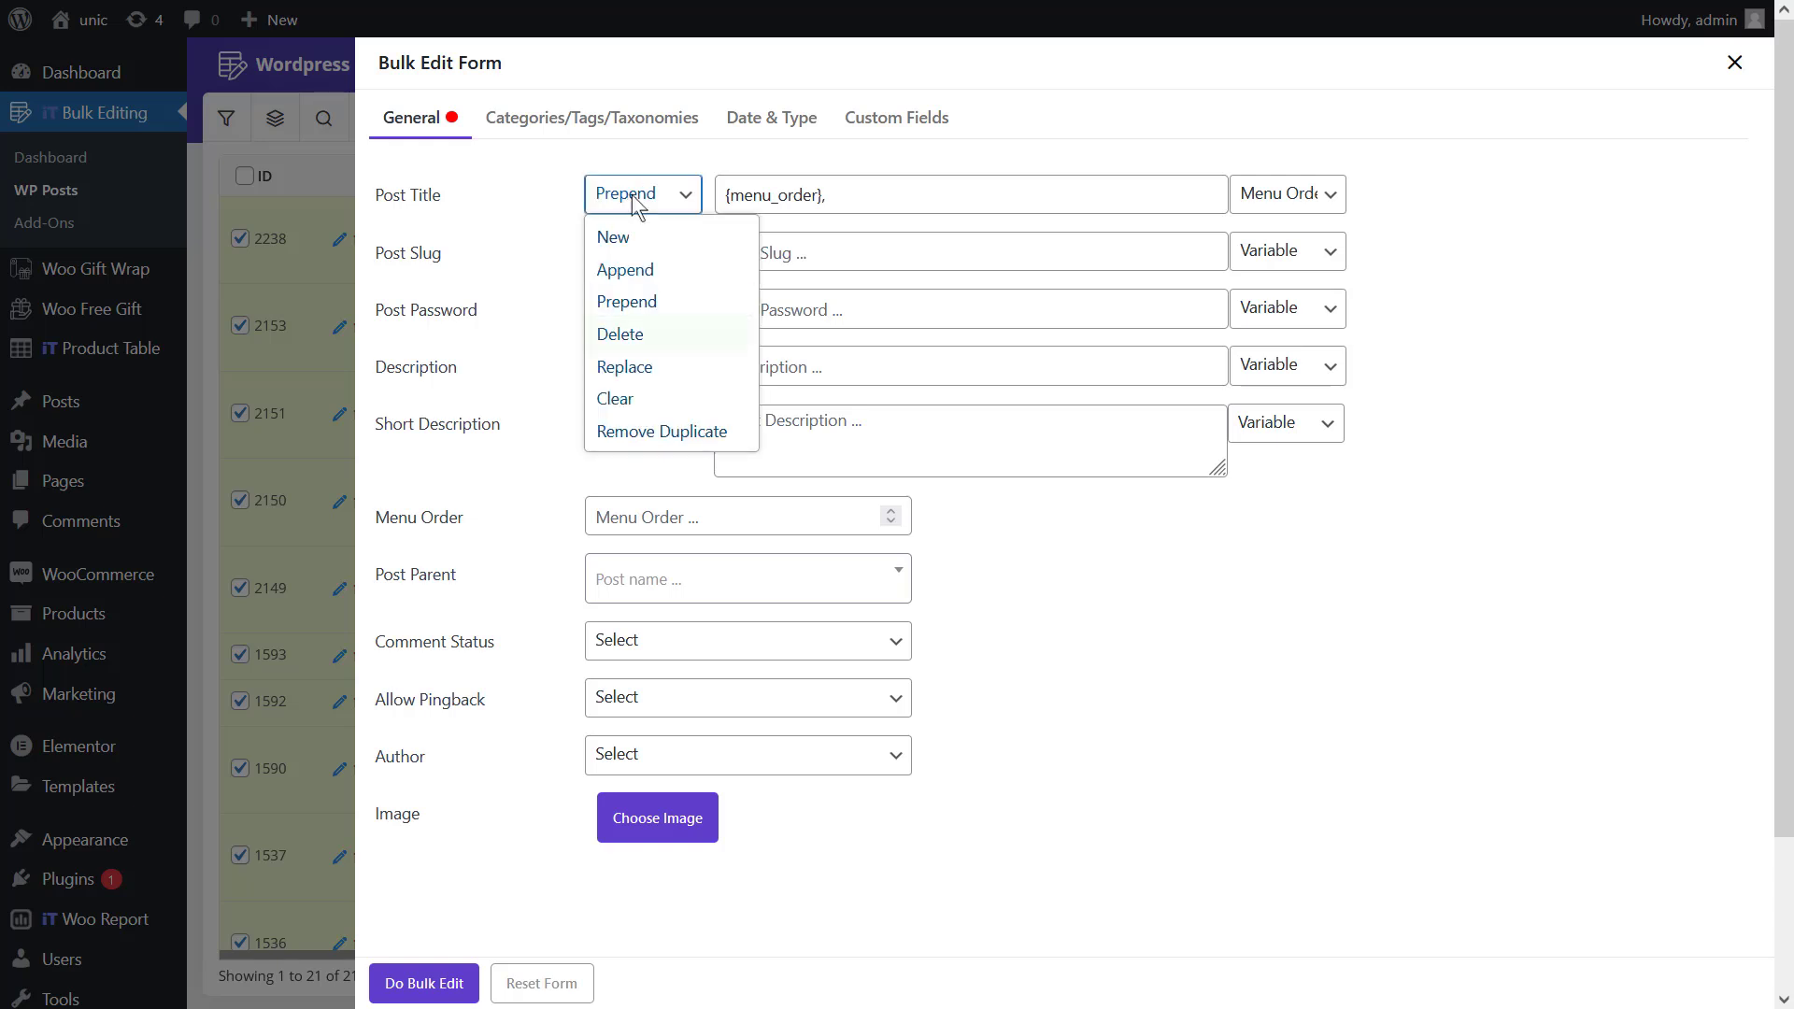
pyautogui.click(625, 334)
pyautogui.click(1290, 197)
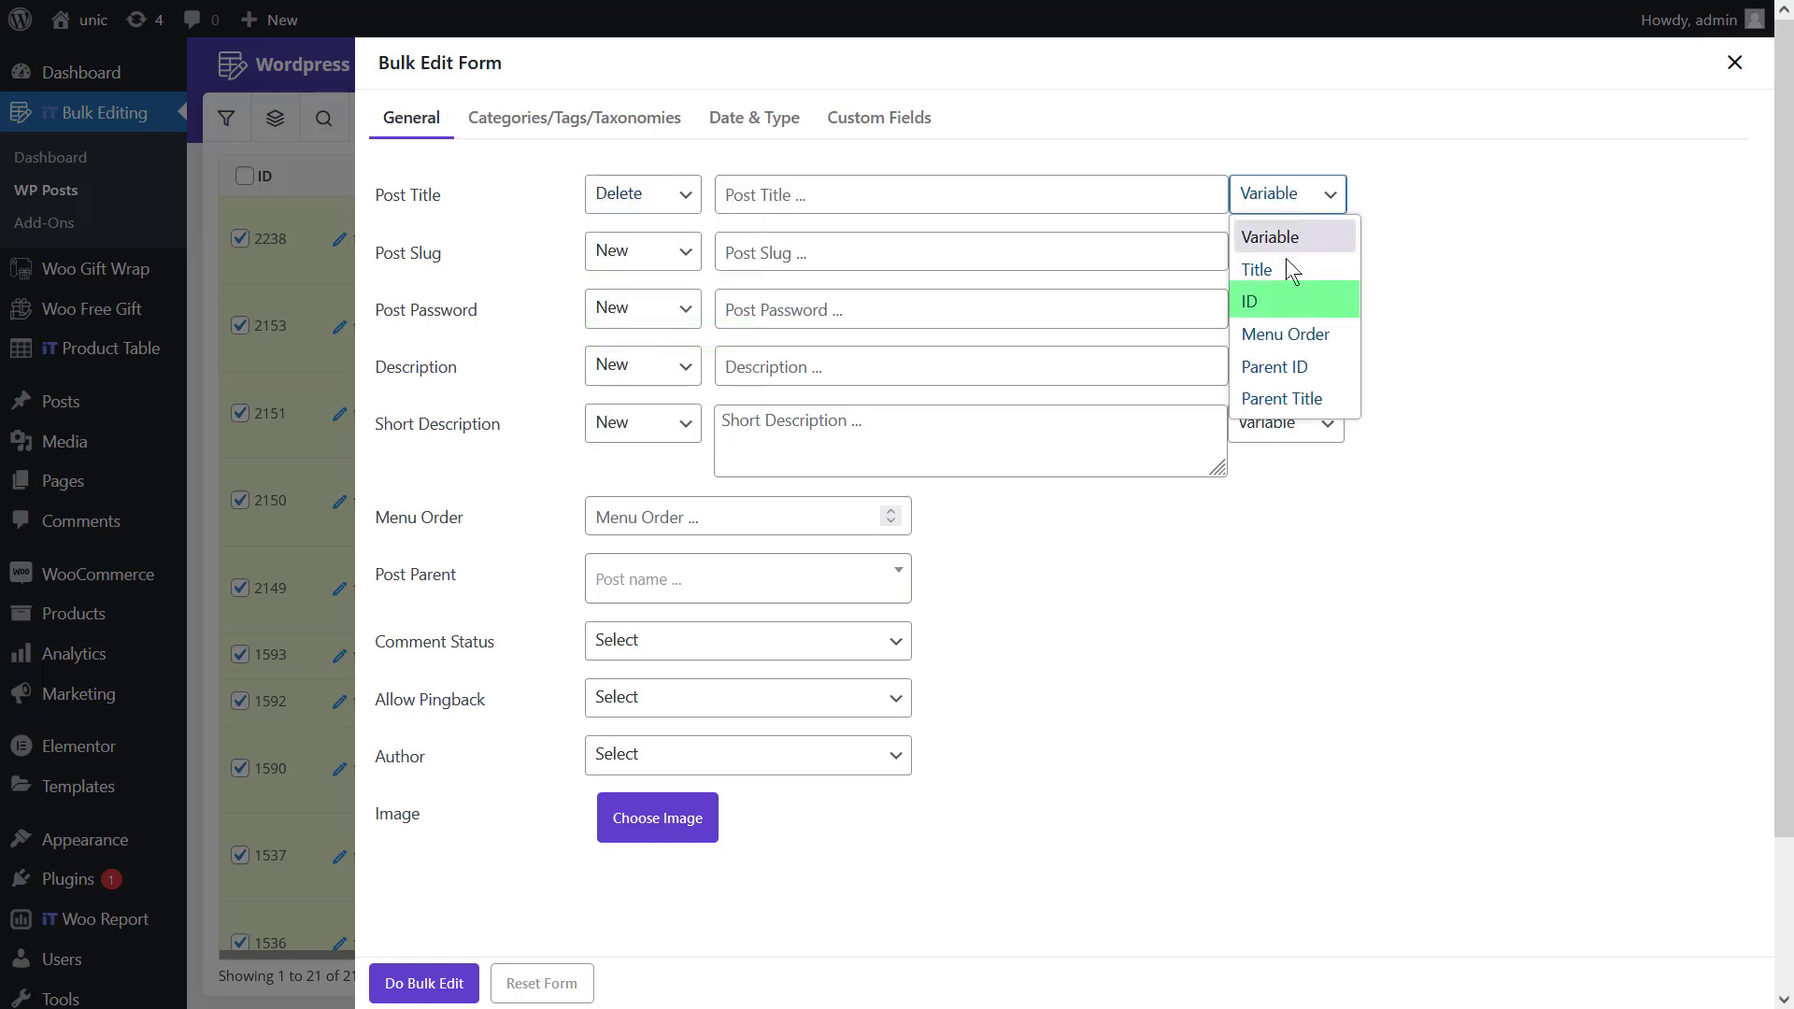
pyautogui.click(1282, 297)
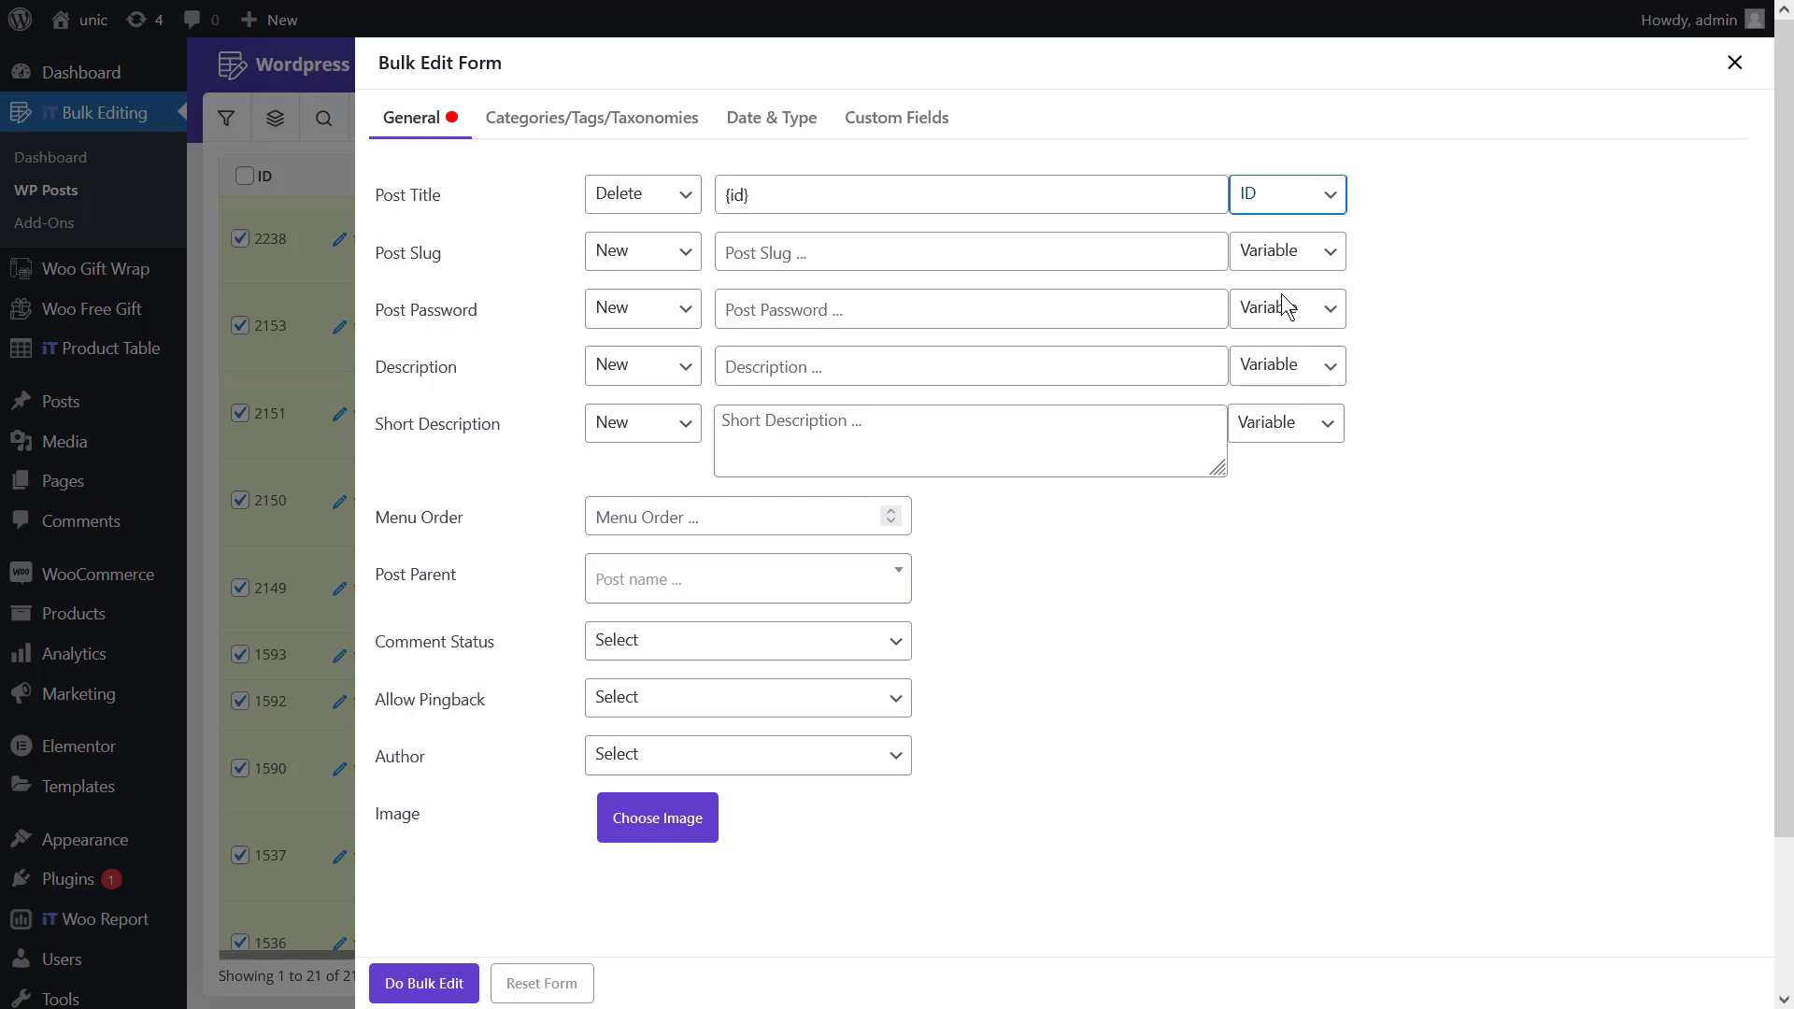
pyautogui.click(718, 199)
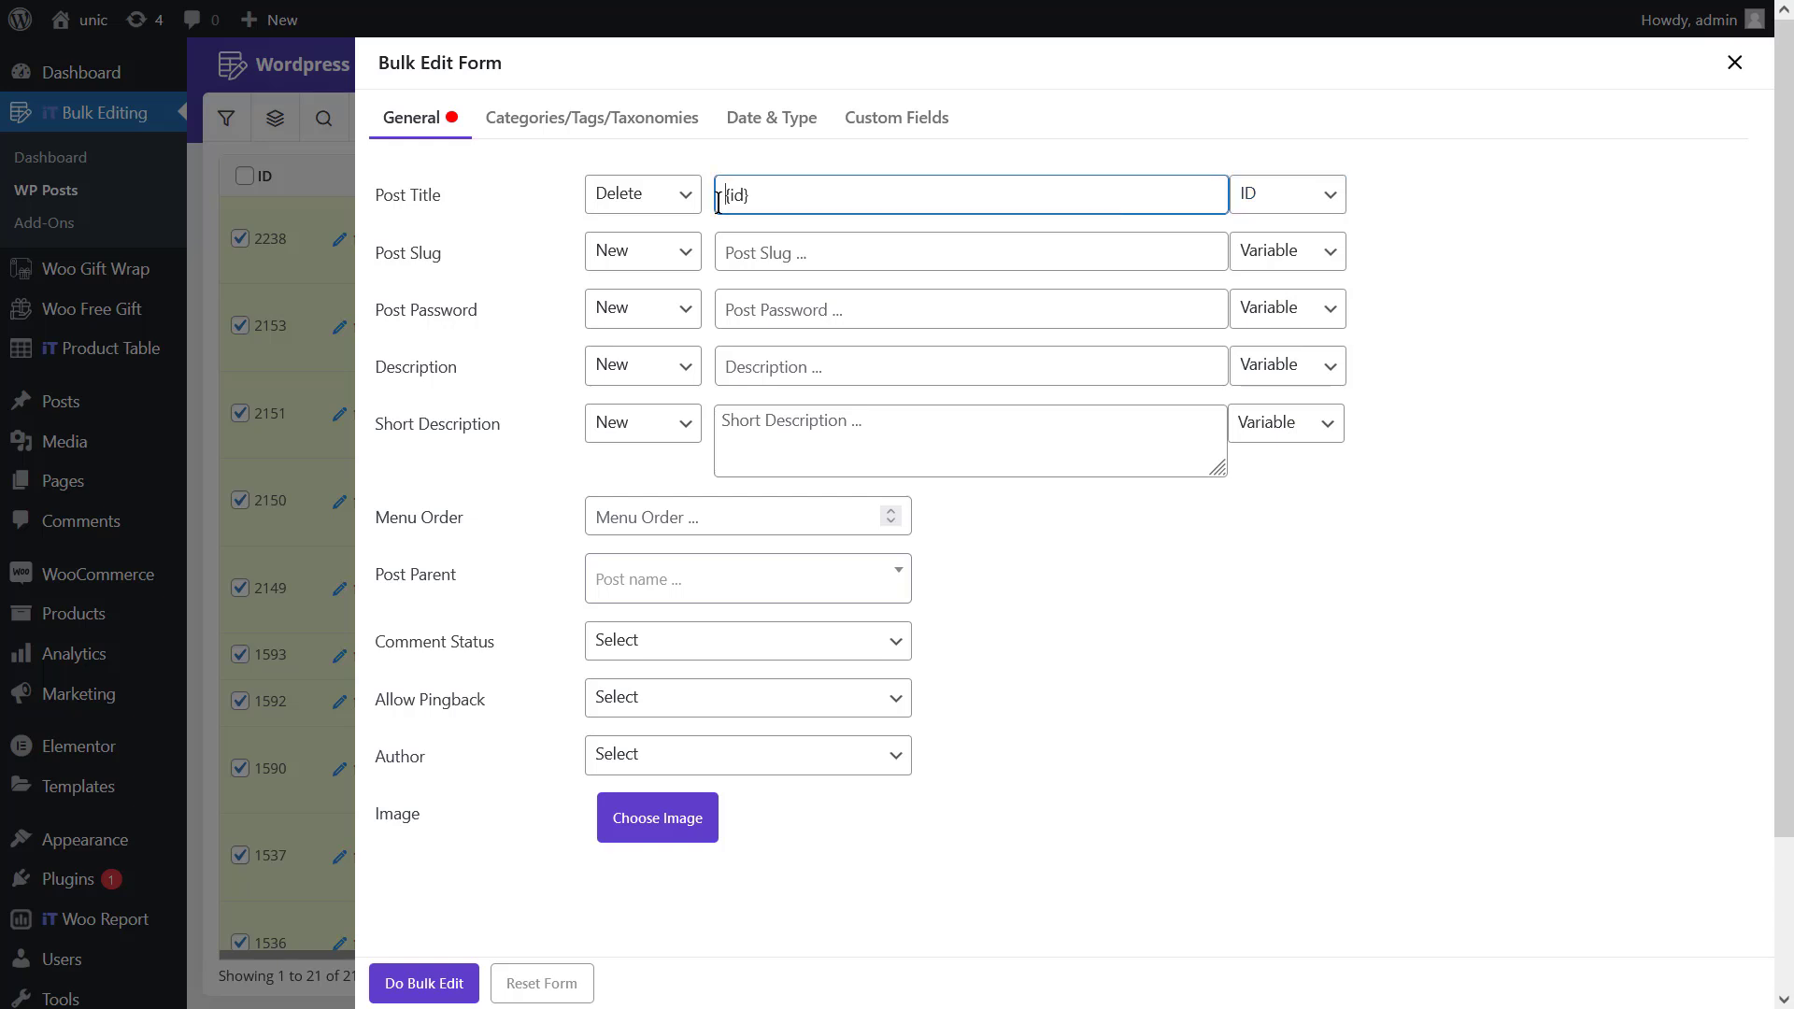
pyautogui.write(',')
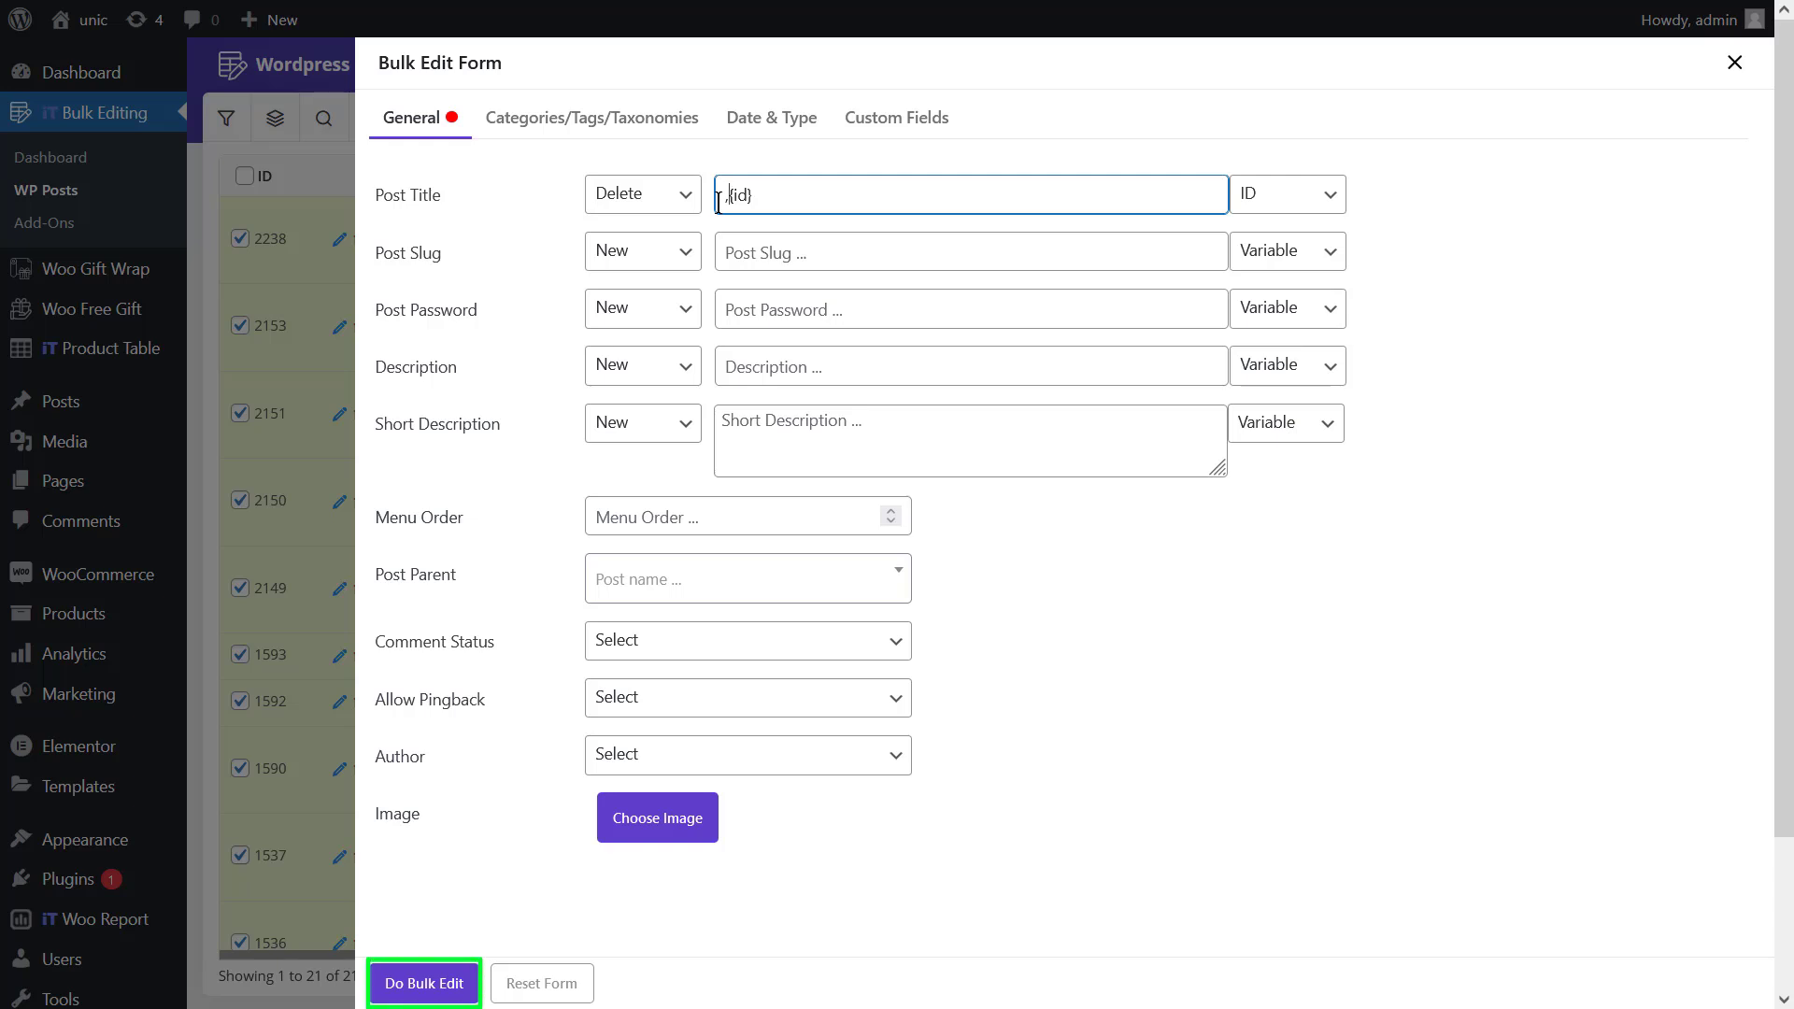
pyautogui.click(404, 987)
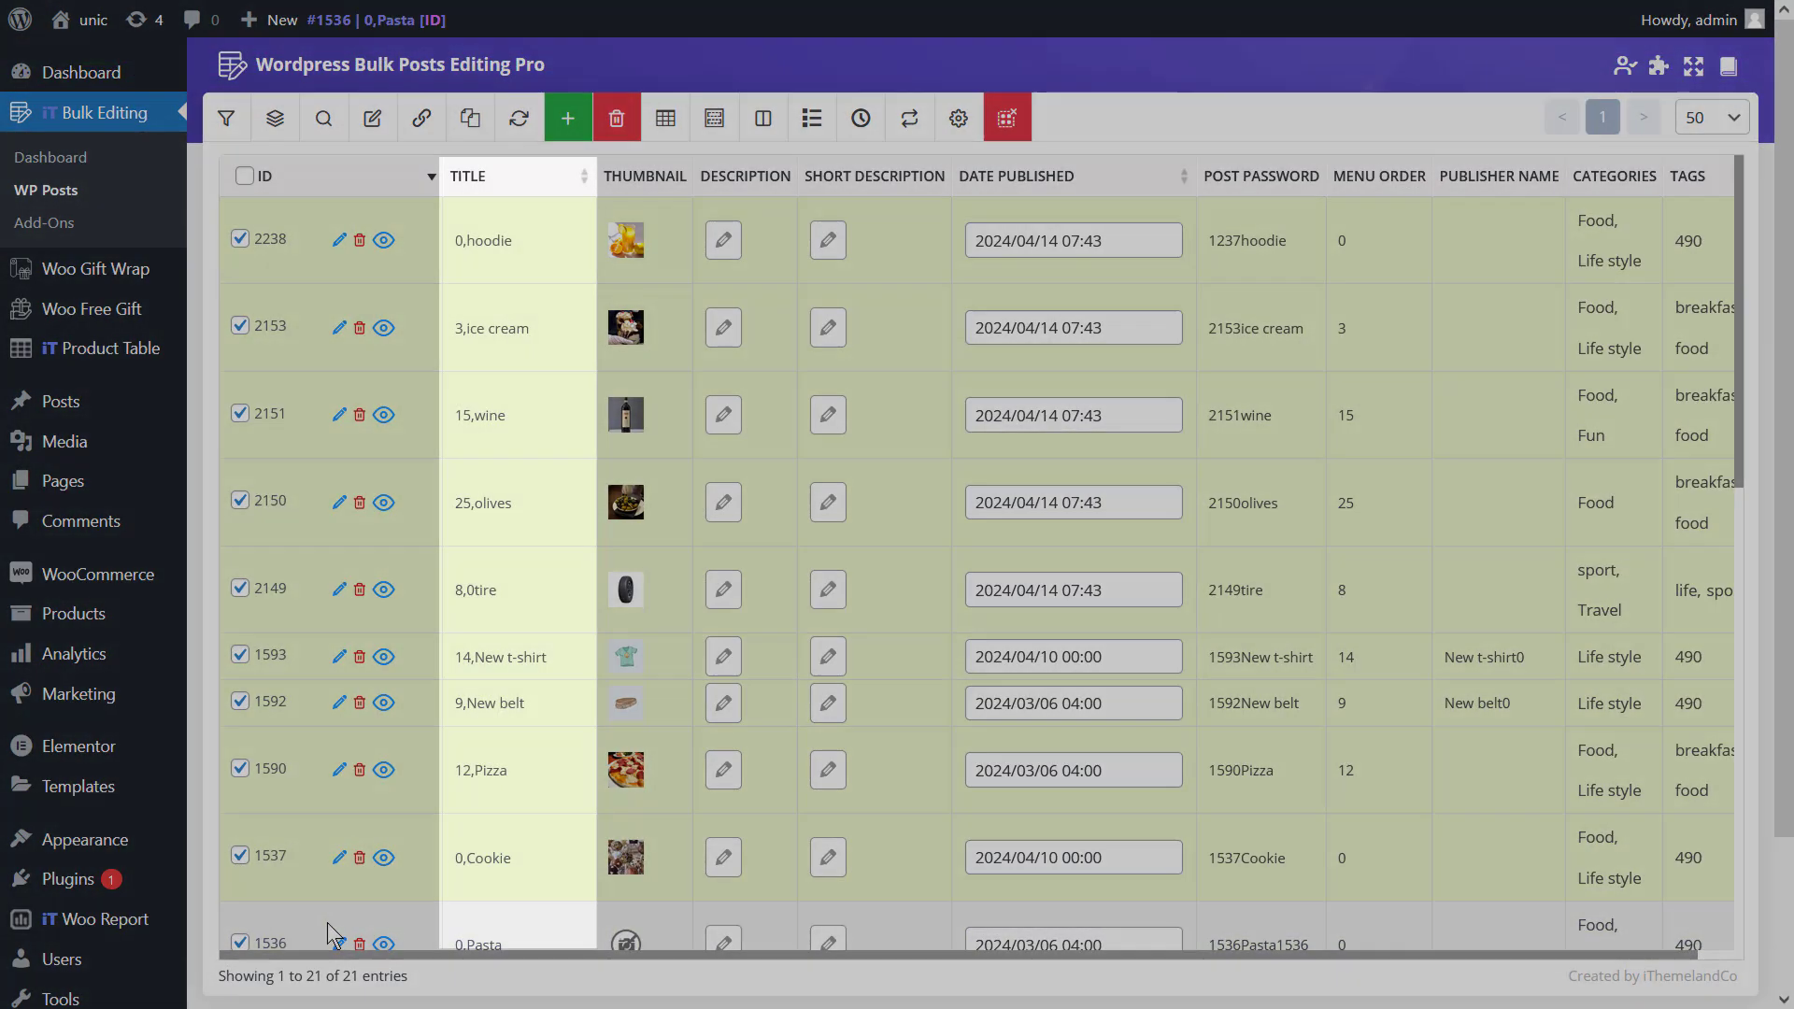
pyautogui.scroll(-8, 442, 752)
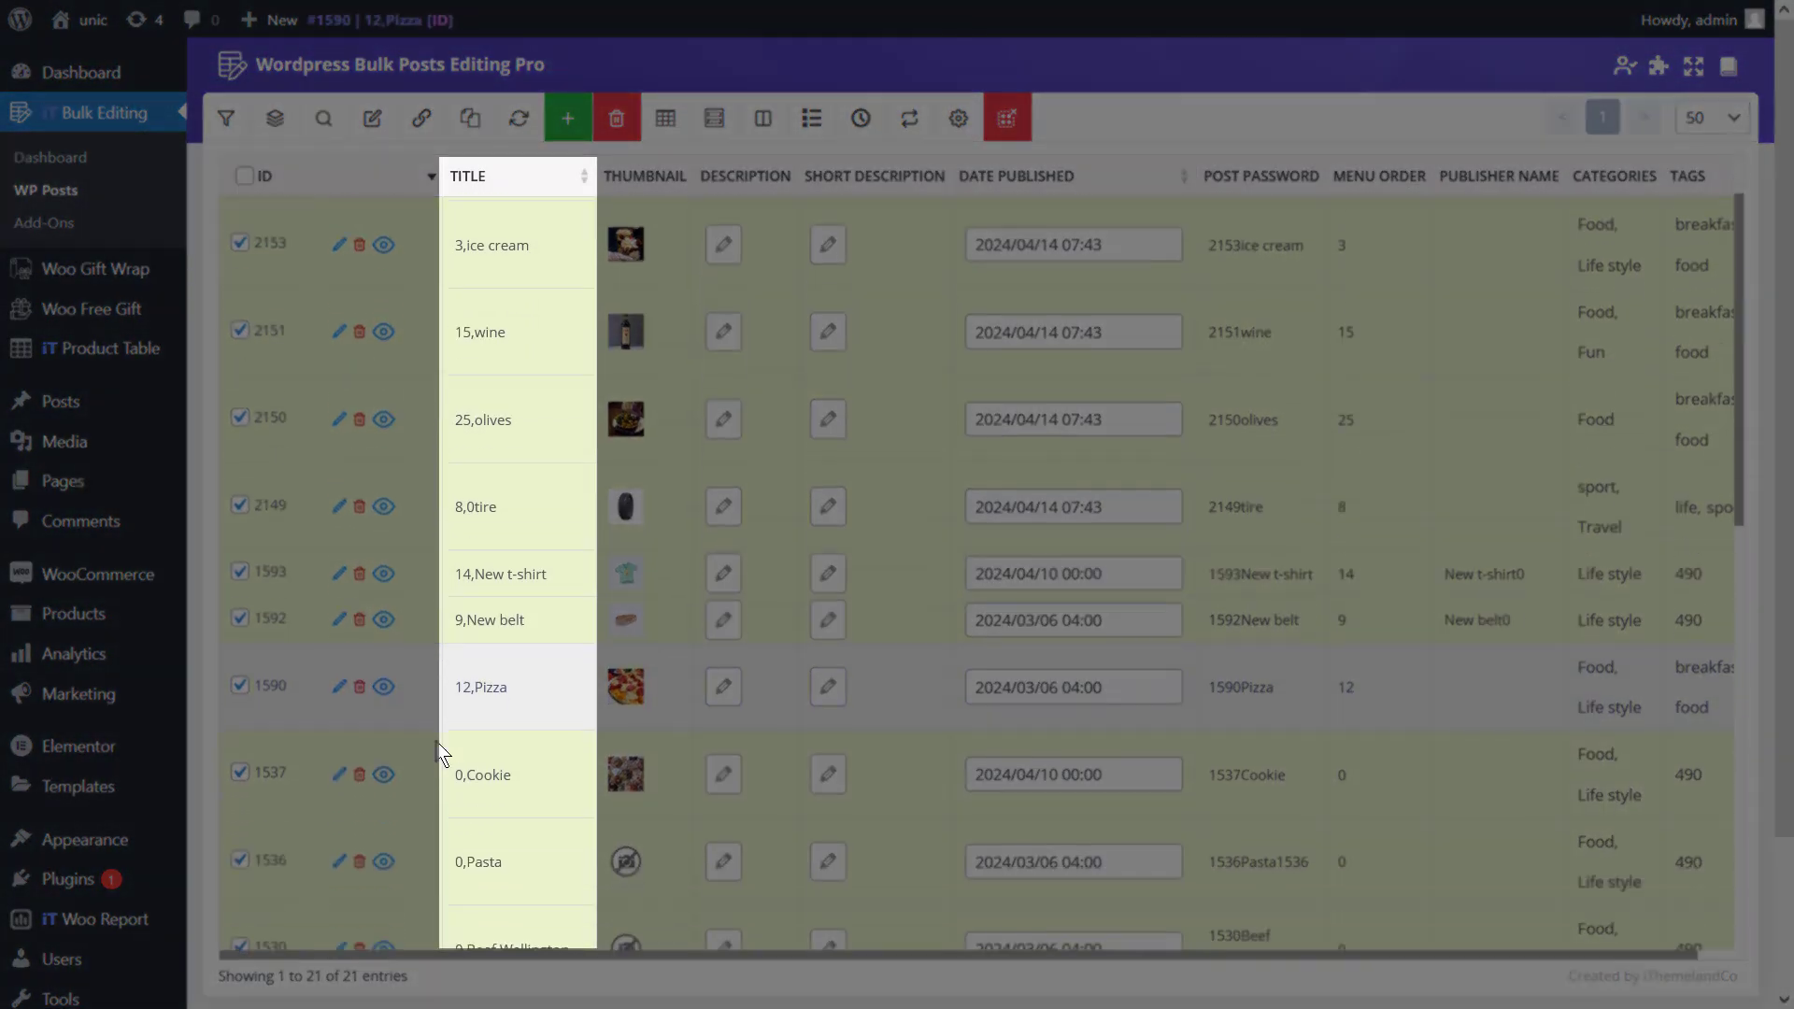
pyautogui.scroll(-2, 442, 752)
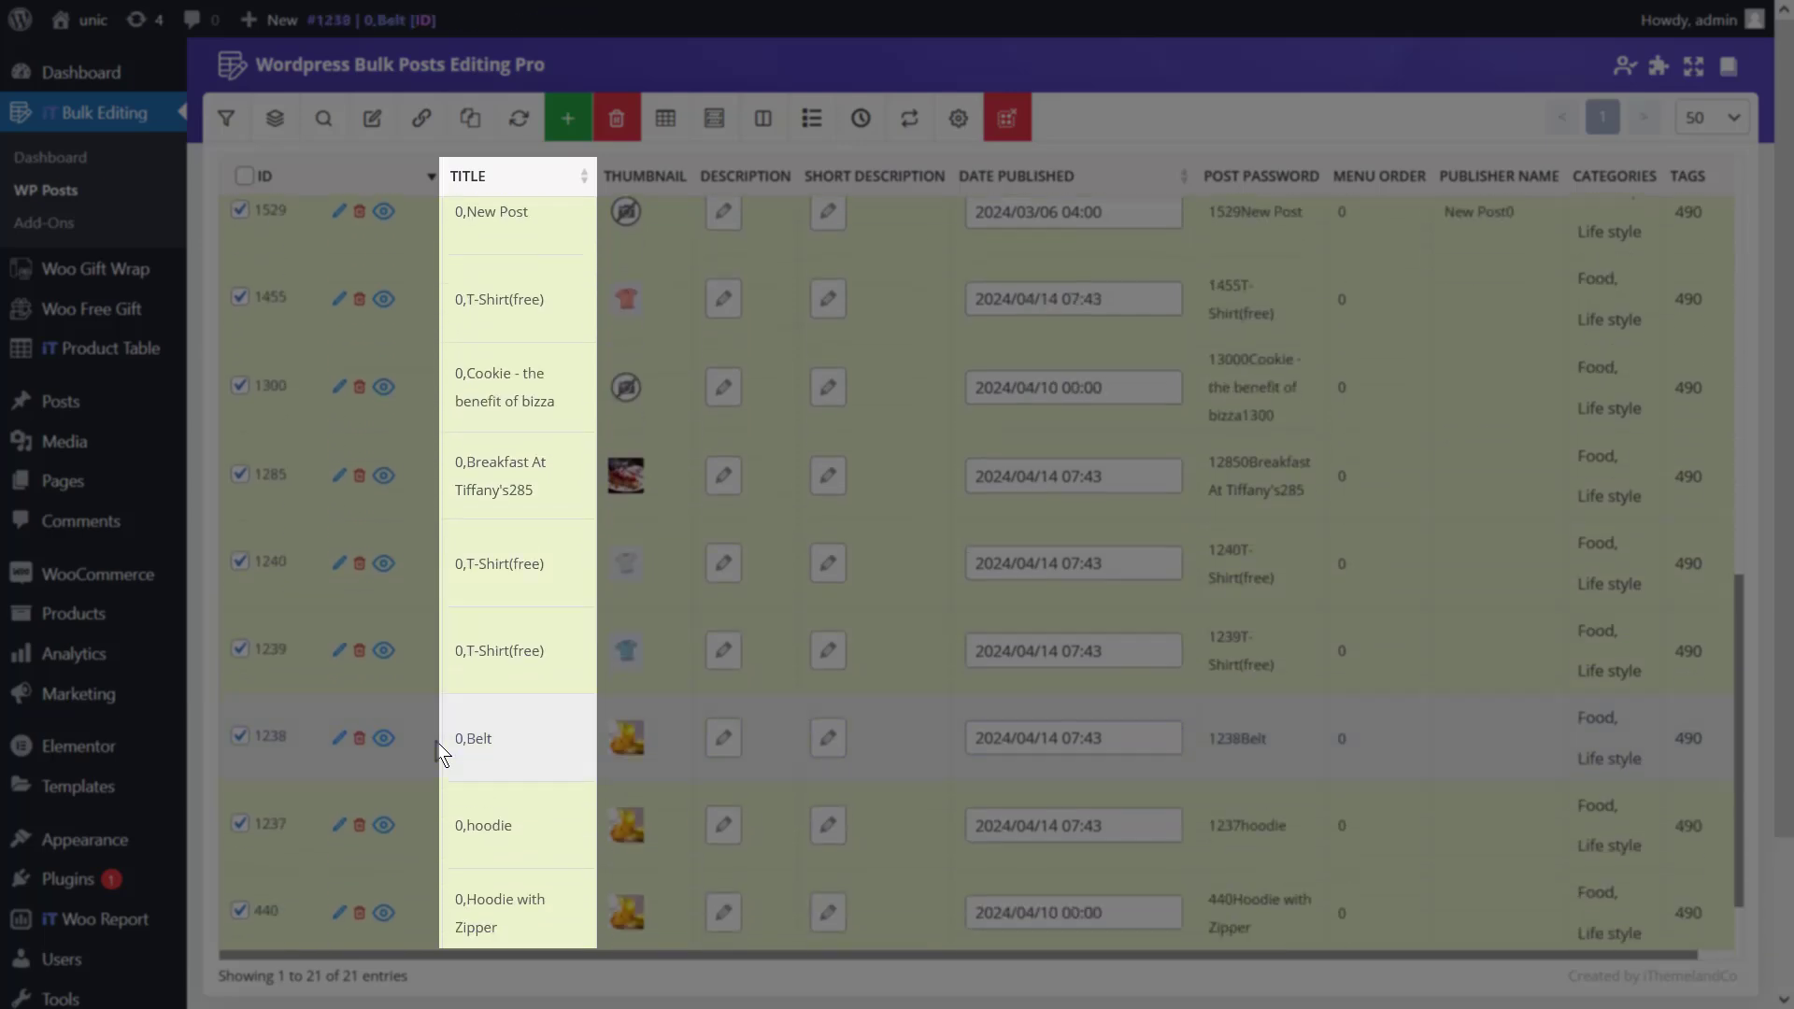
pyautogui.scroll(12, 442, 752)
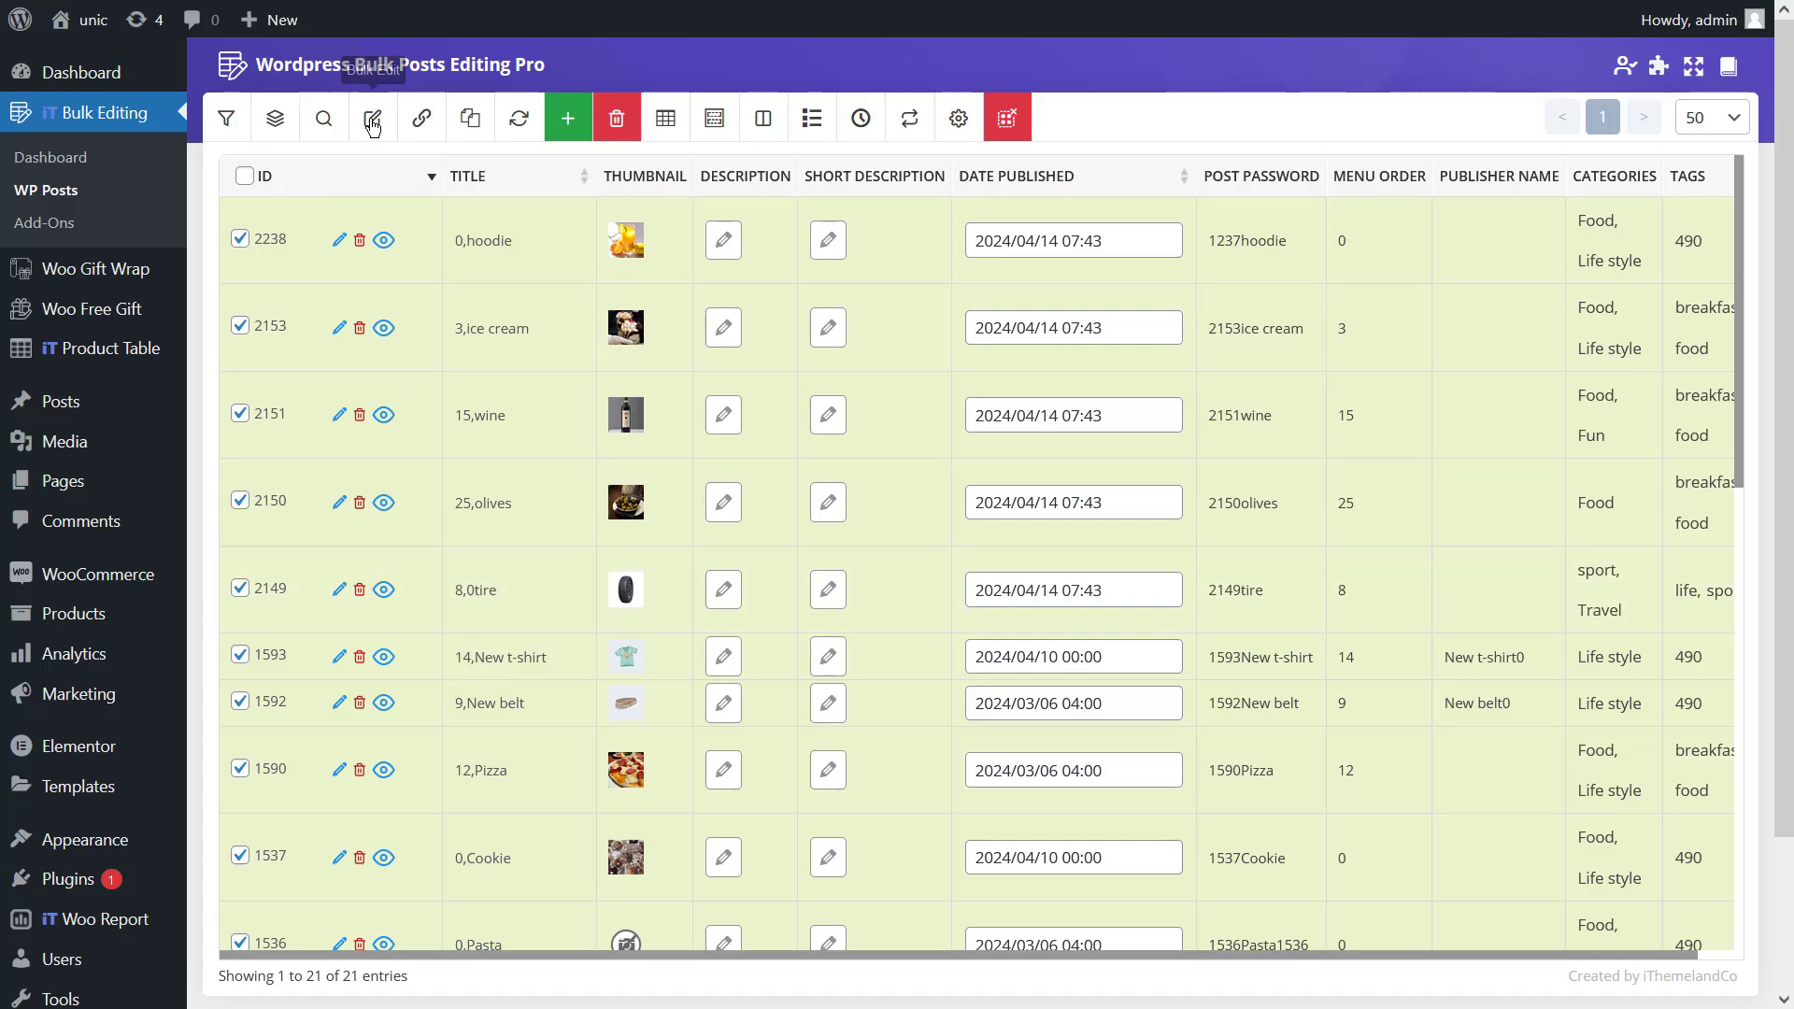
# Step: Set the Post Title bulk edit to Replace, with the Menu Order variable "{menu_order}" as the text to find
pyautogui.click(372, 117)
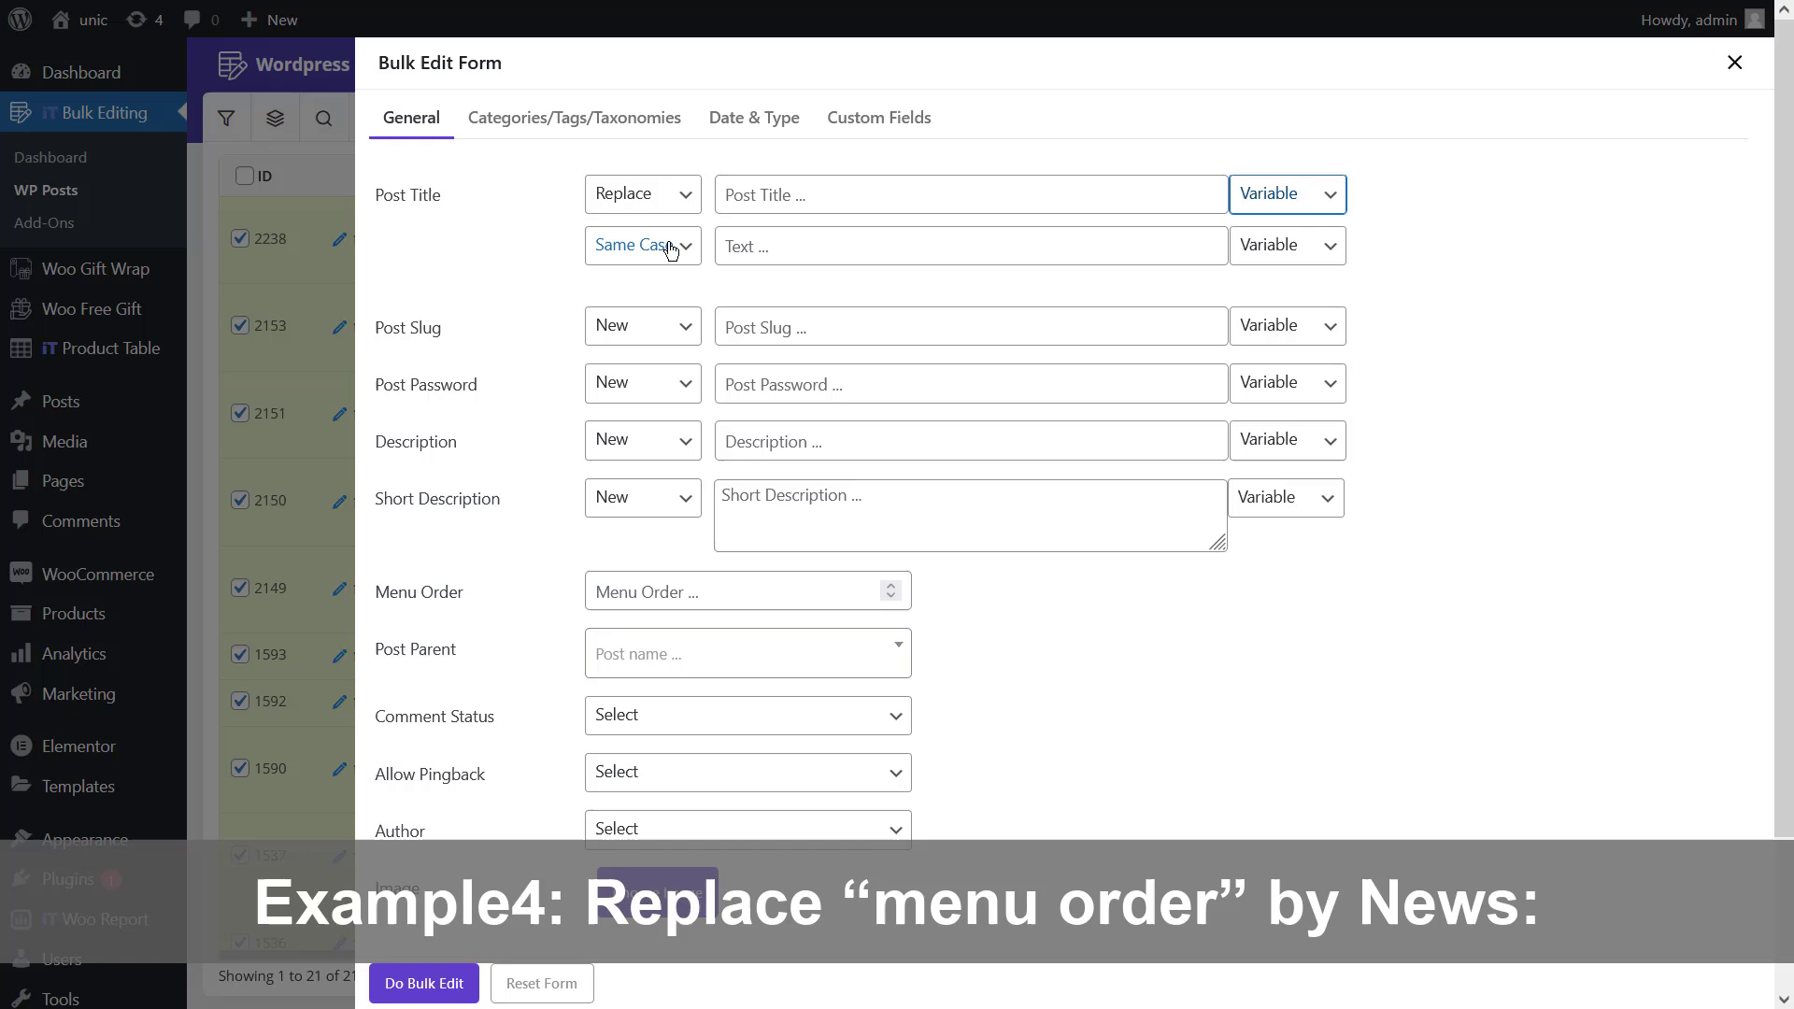
pyautogui.click(644, 246)
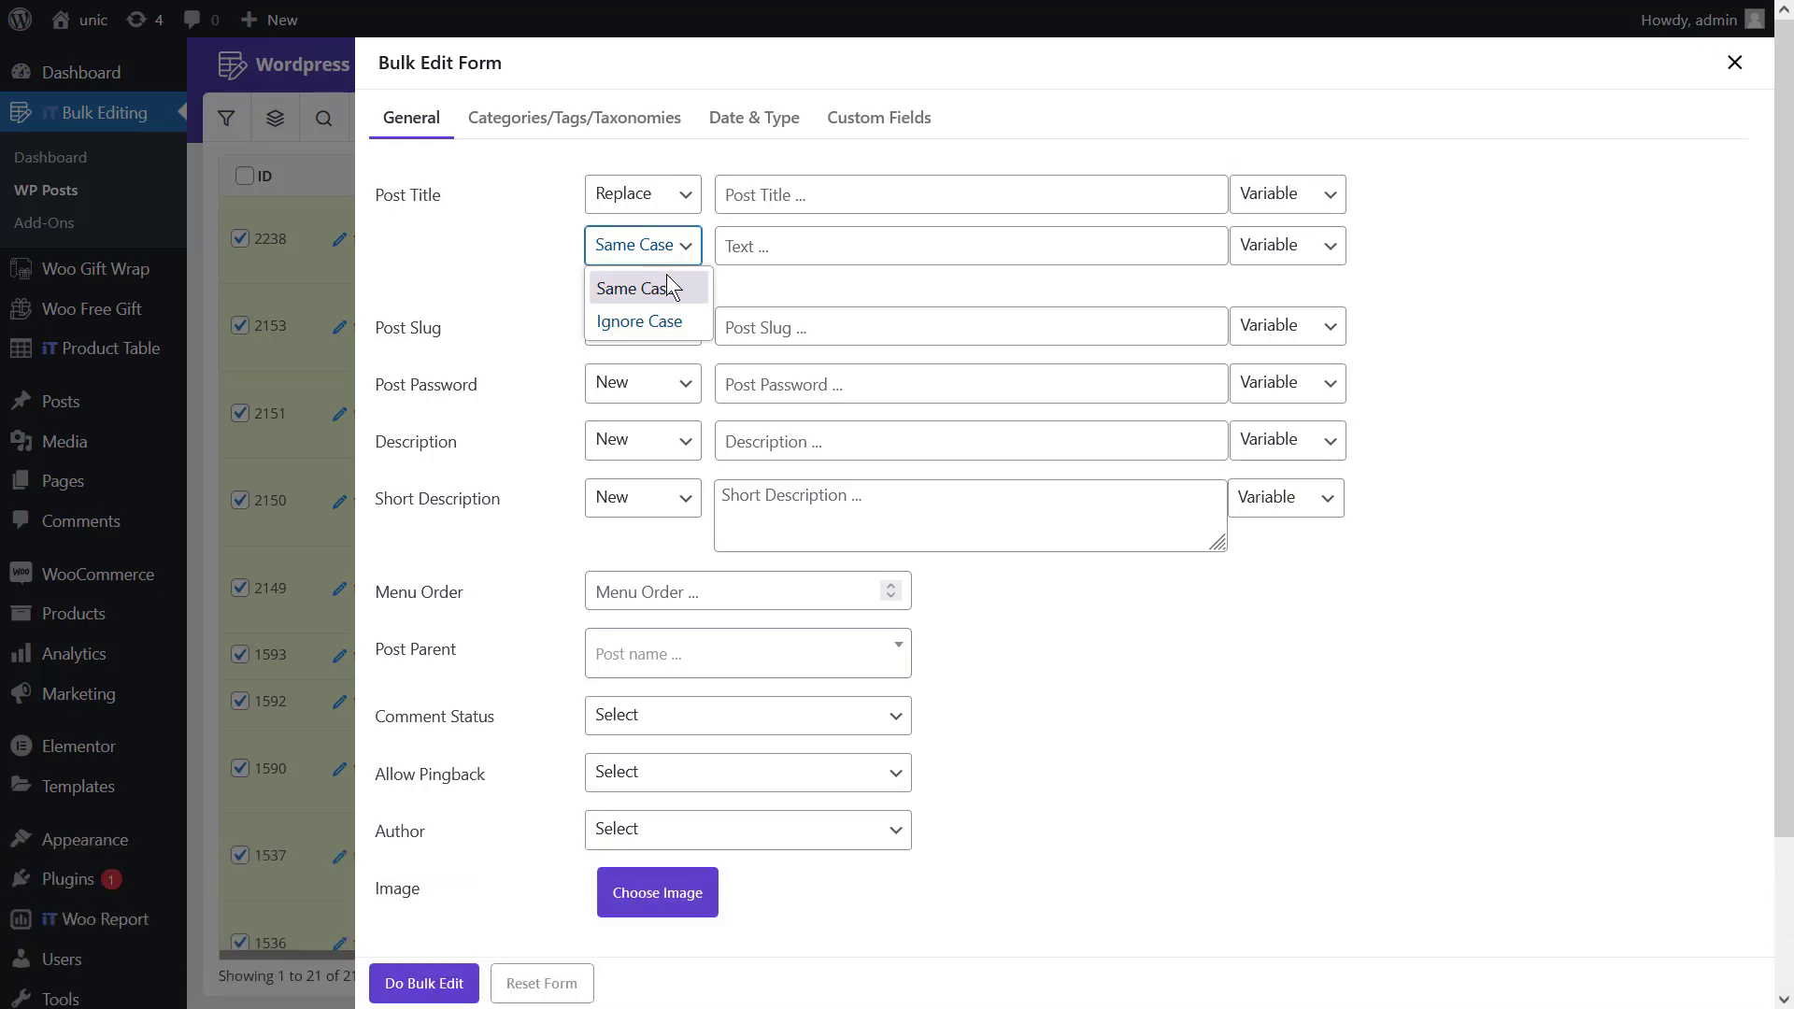
pyautogui.press('Down')
pyautogui.click(639, 205)
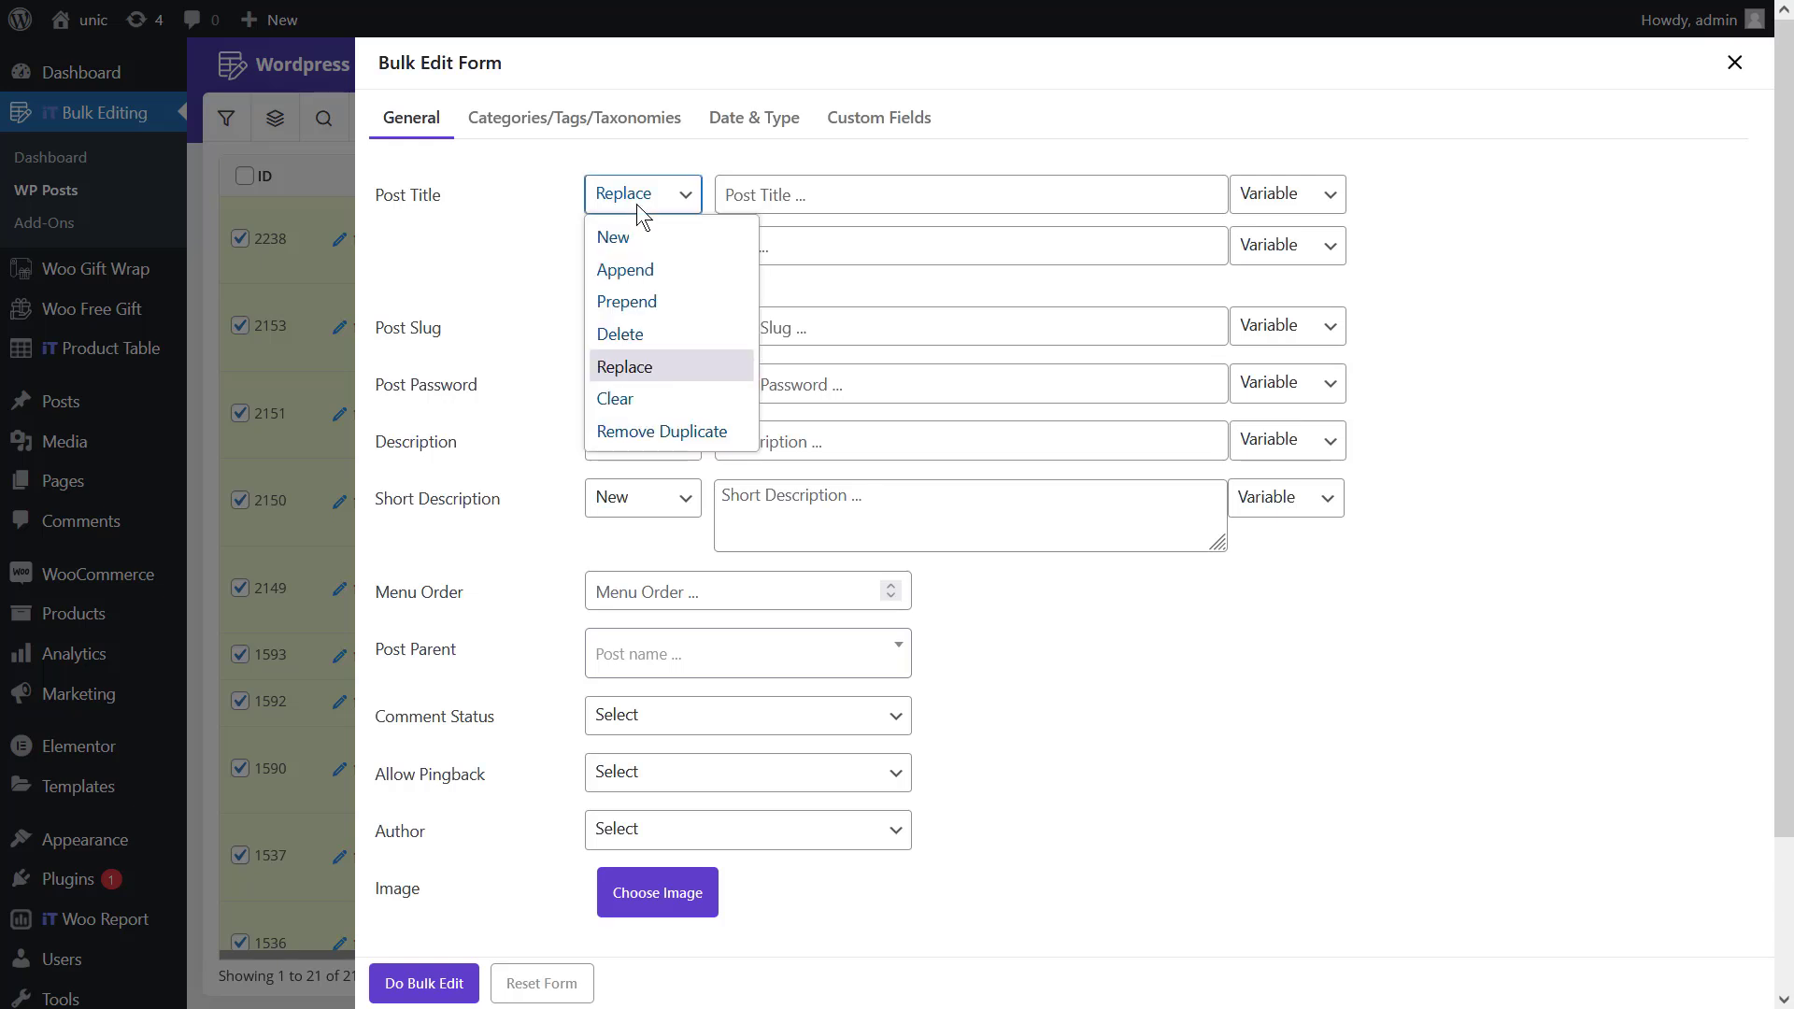
pyautogui.click(648, 359)
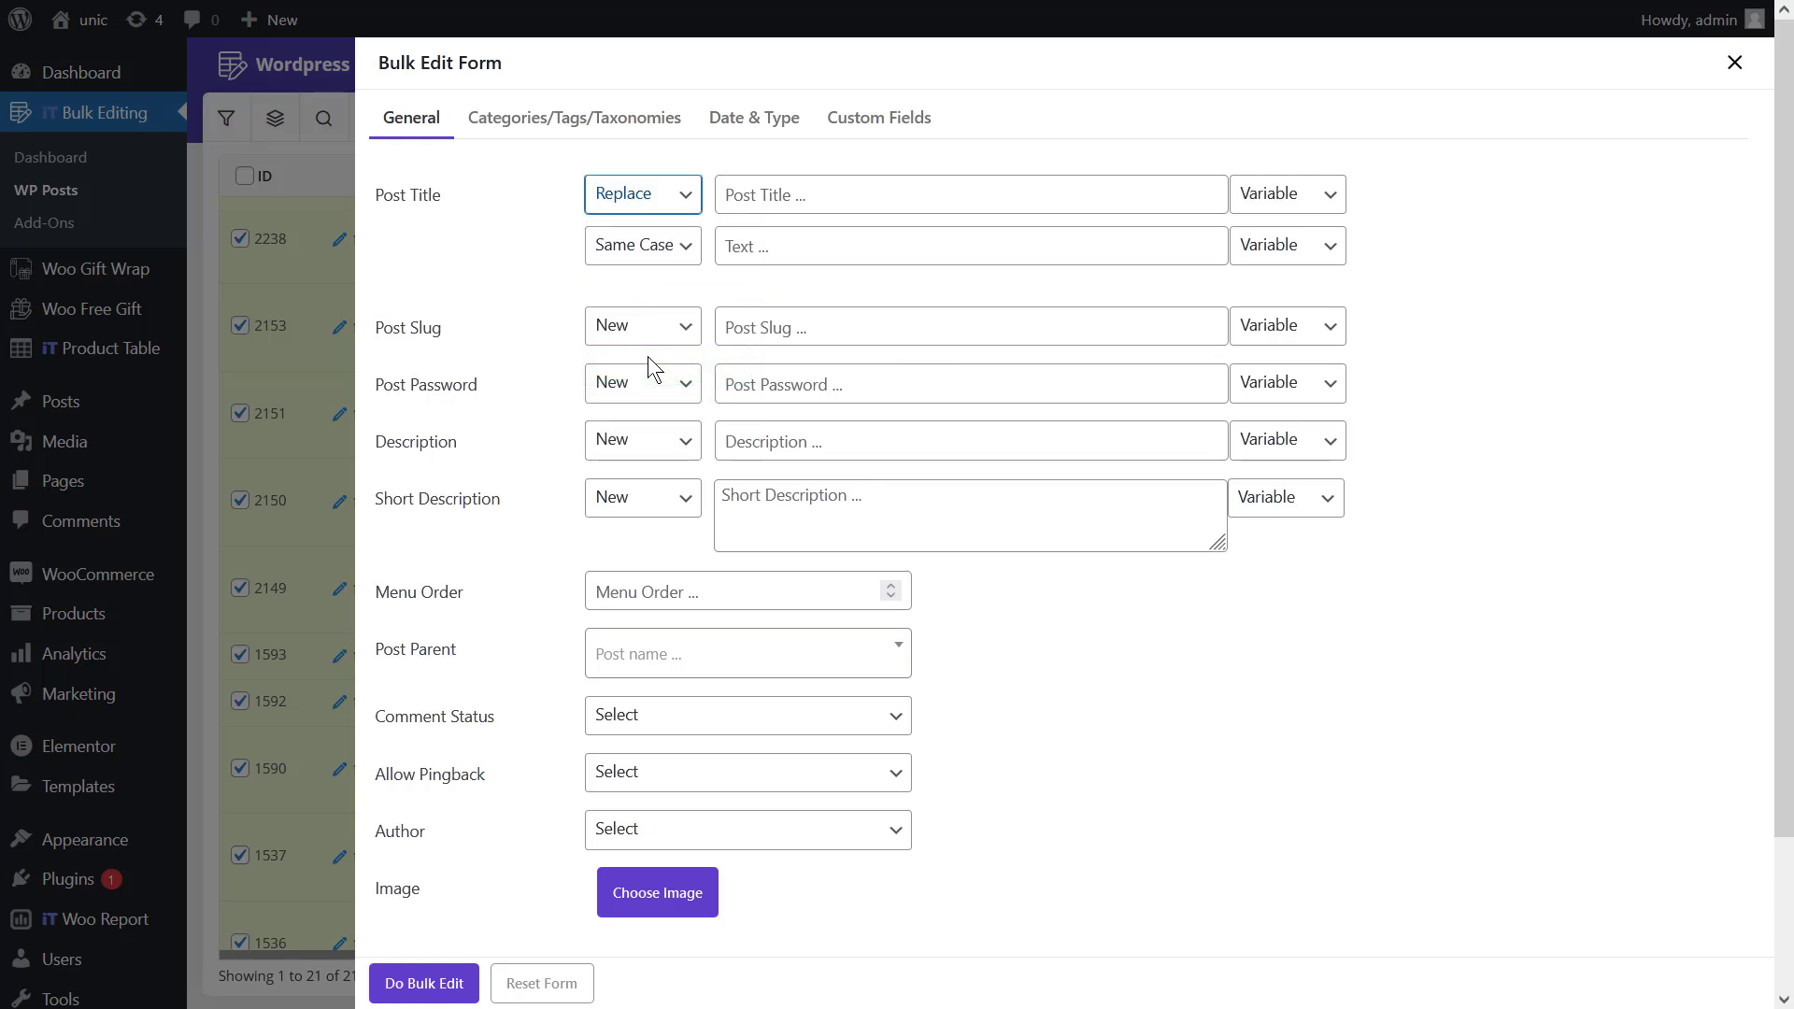
pyautogui.click(1254, 203)
pyautogui.click(1282, 334)
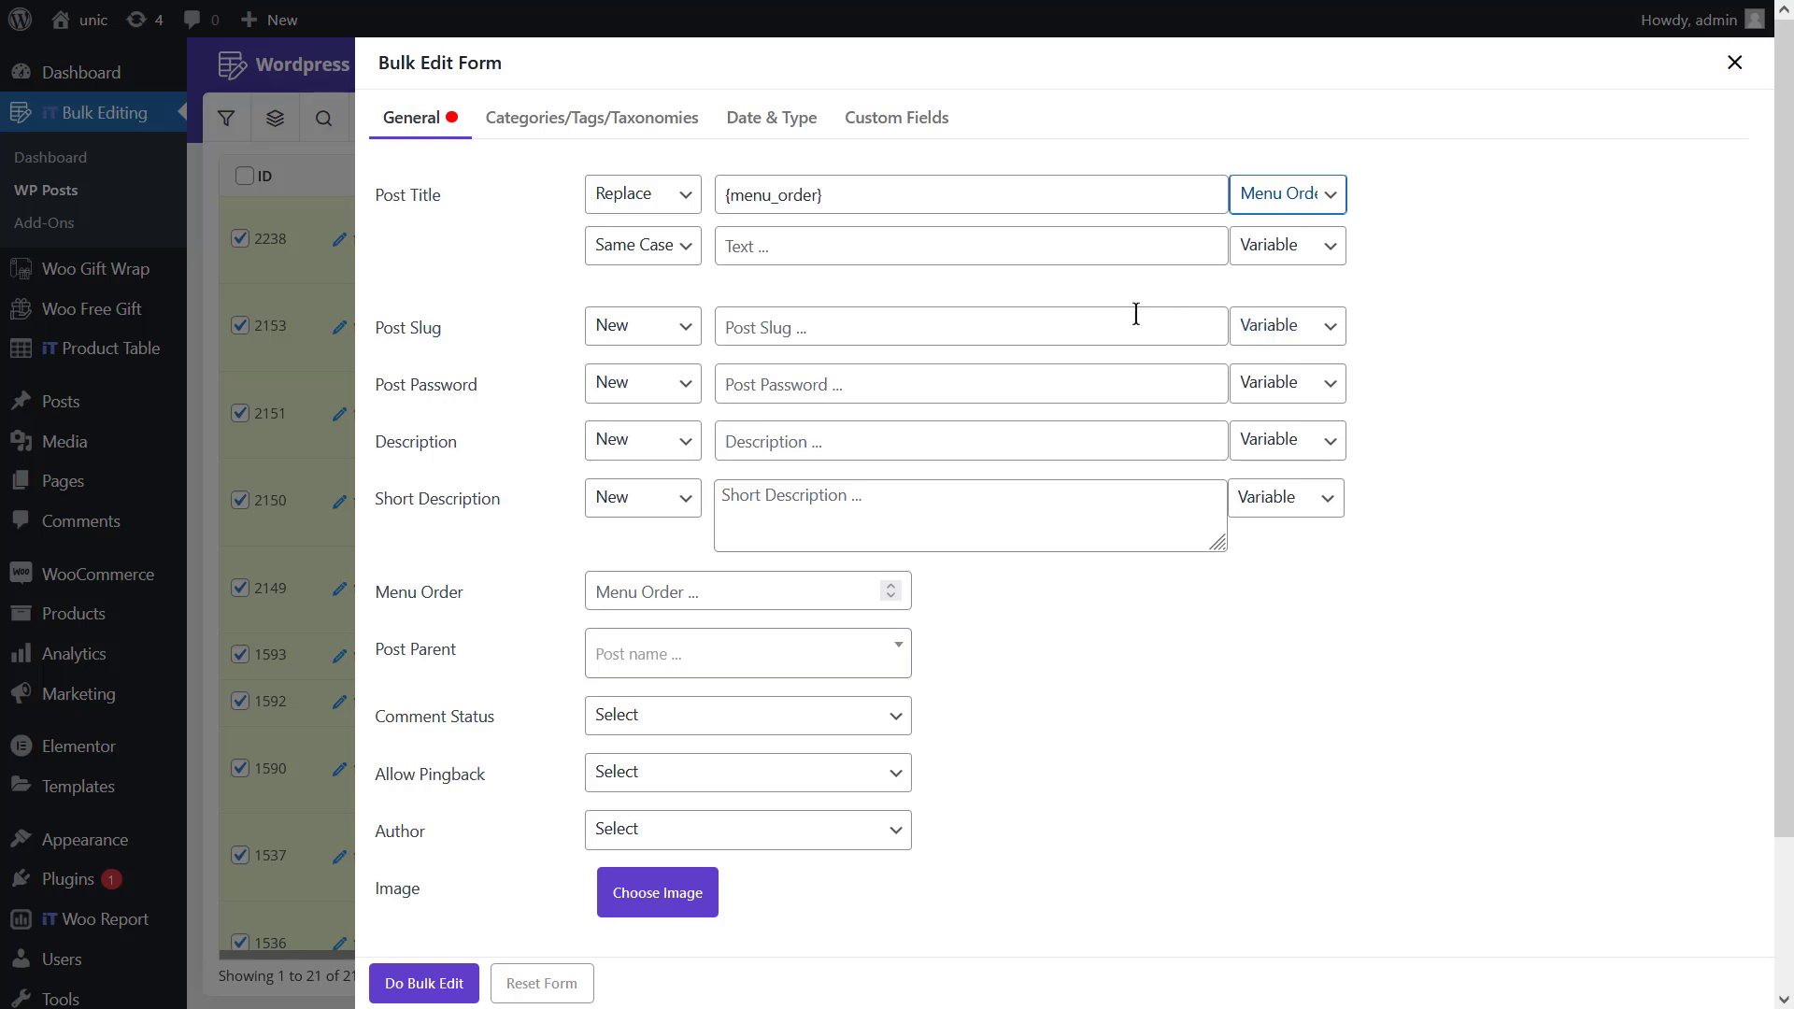
# Step: Enter "News:" as the replacement text with Same Case matching, and run the bulk edit on the selected posts
pyautogui.click(635, 245)
pyautogui.click(638, 285)
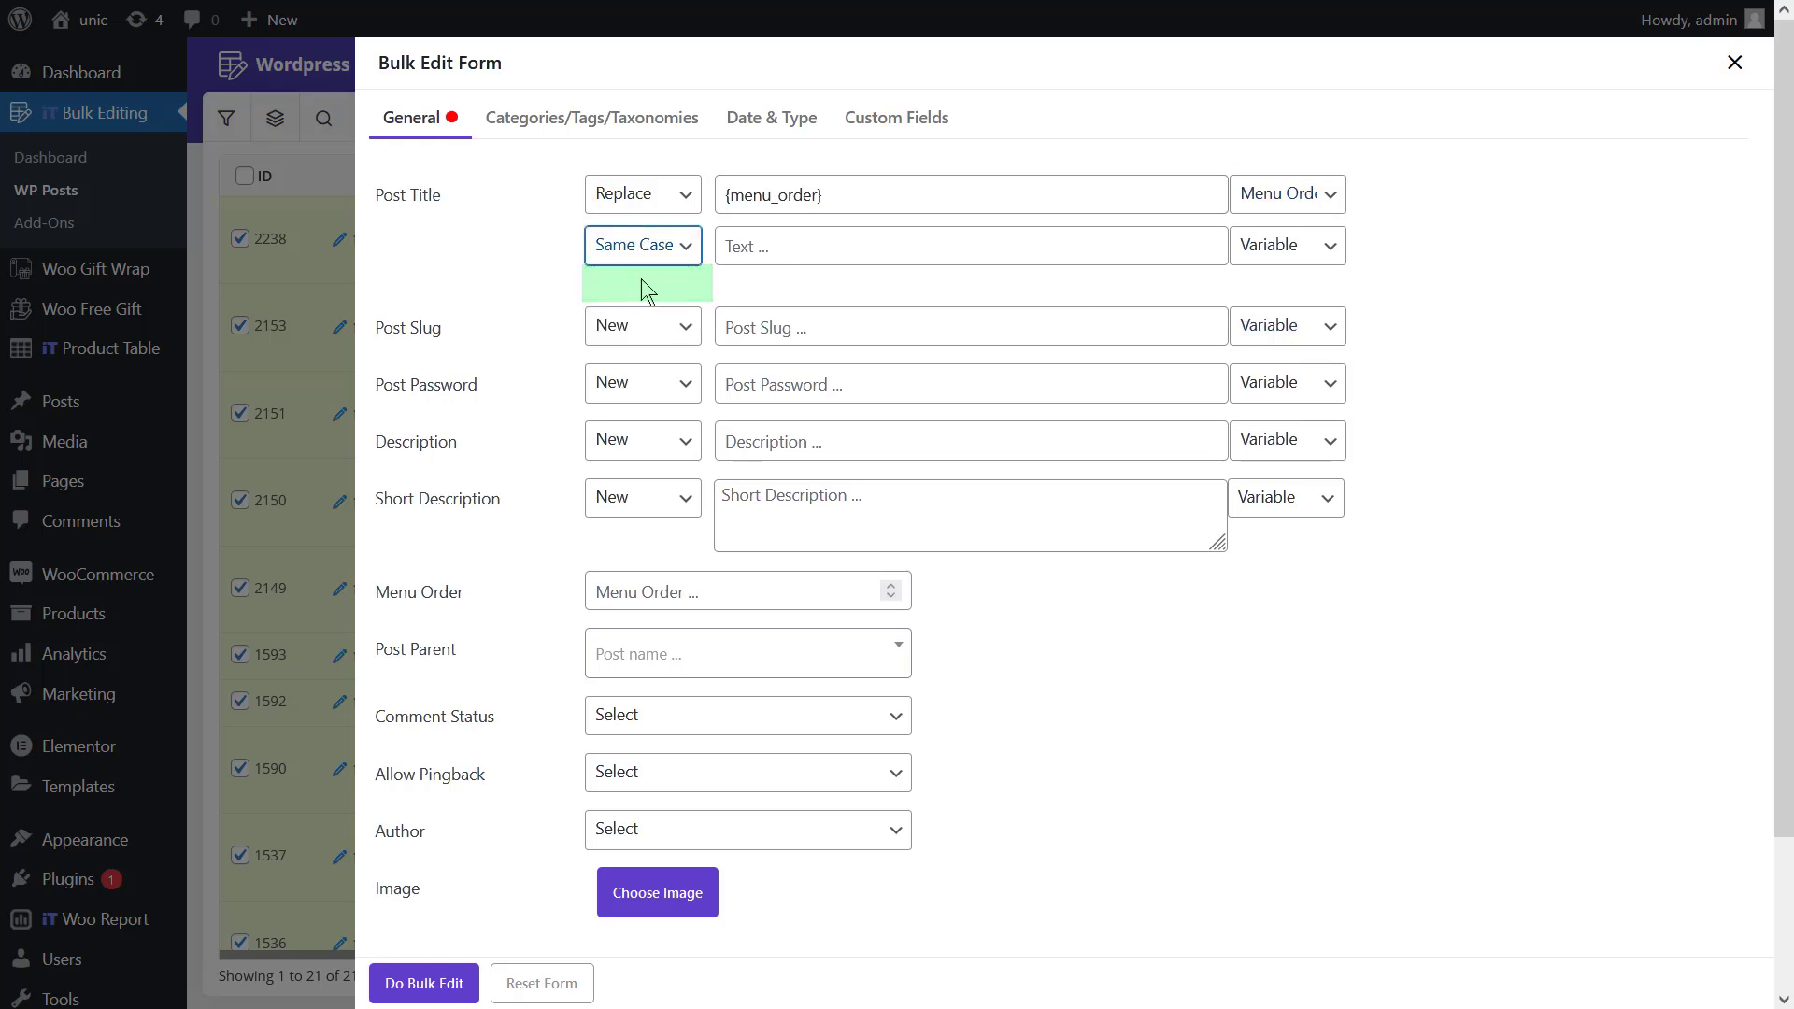
pyautogui.click(764, 251)
pyautogui.write('News:')
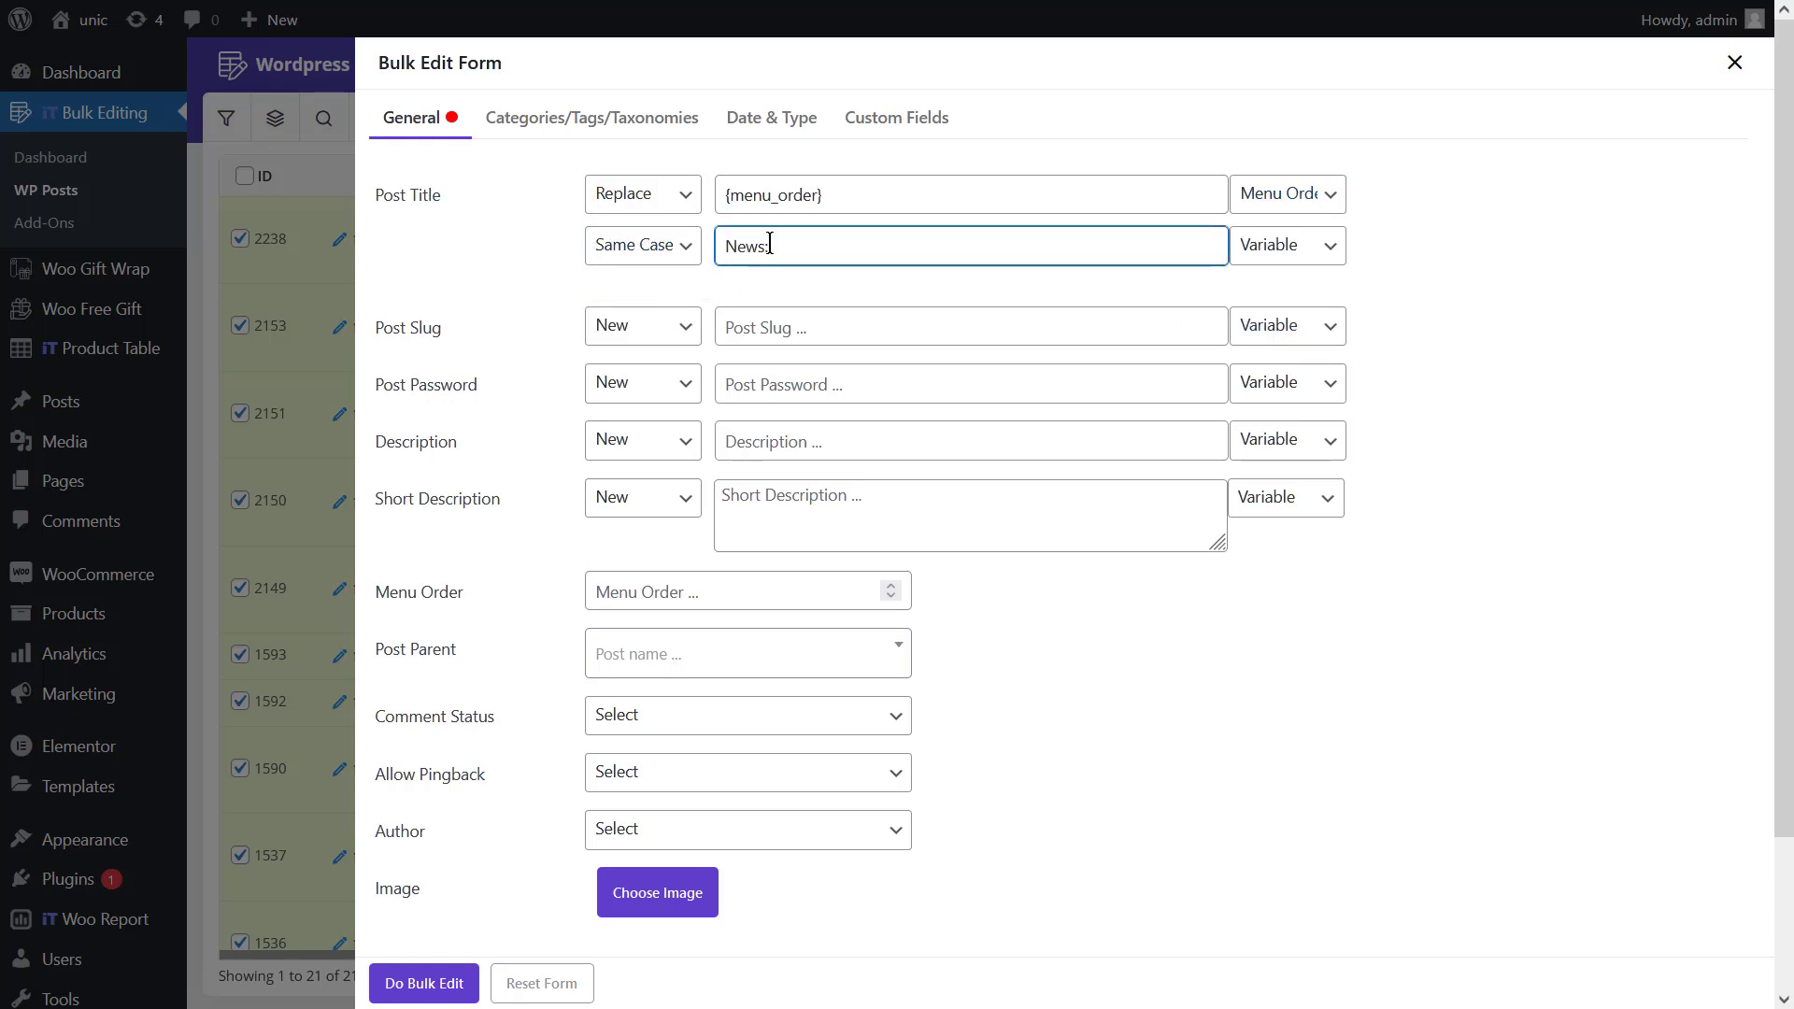
pyautogui.click(457, 981)
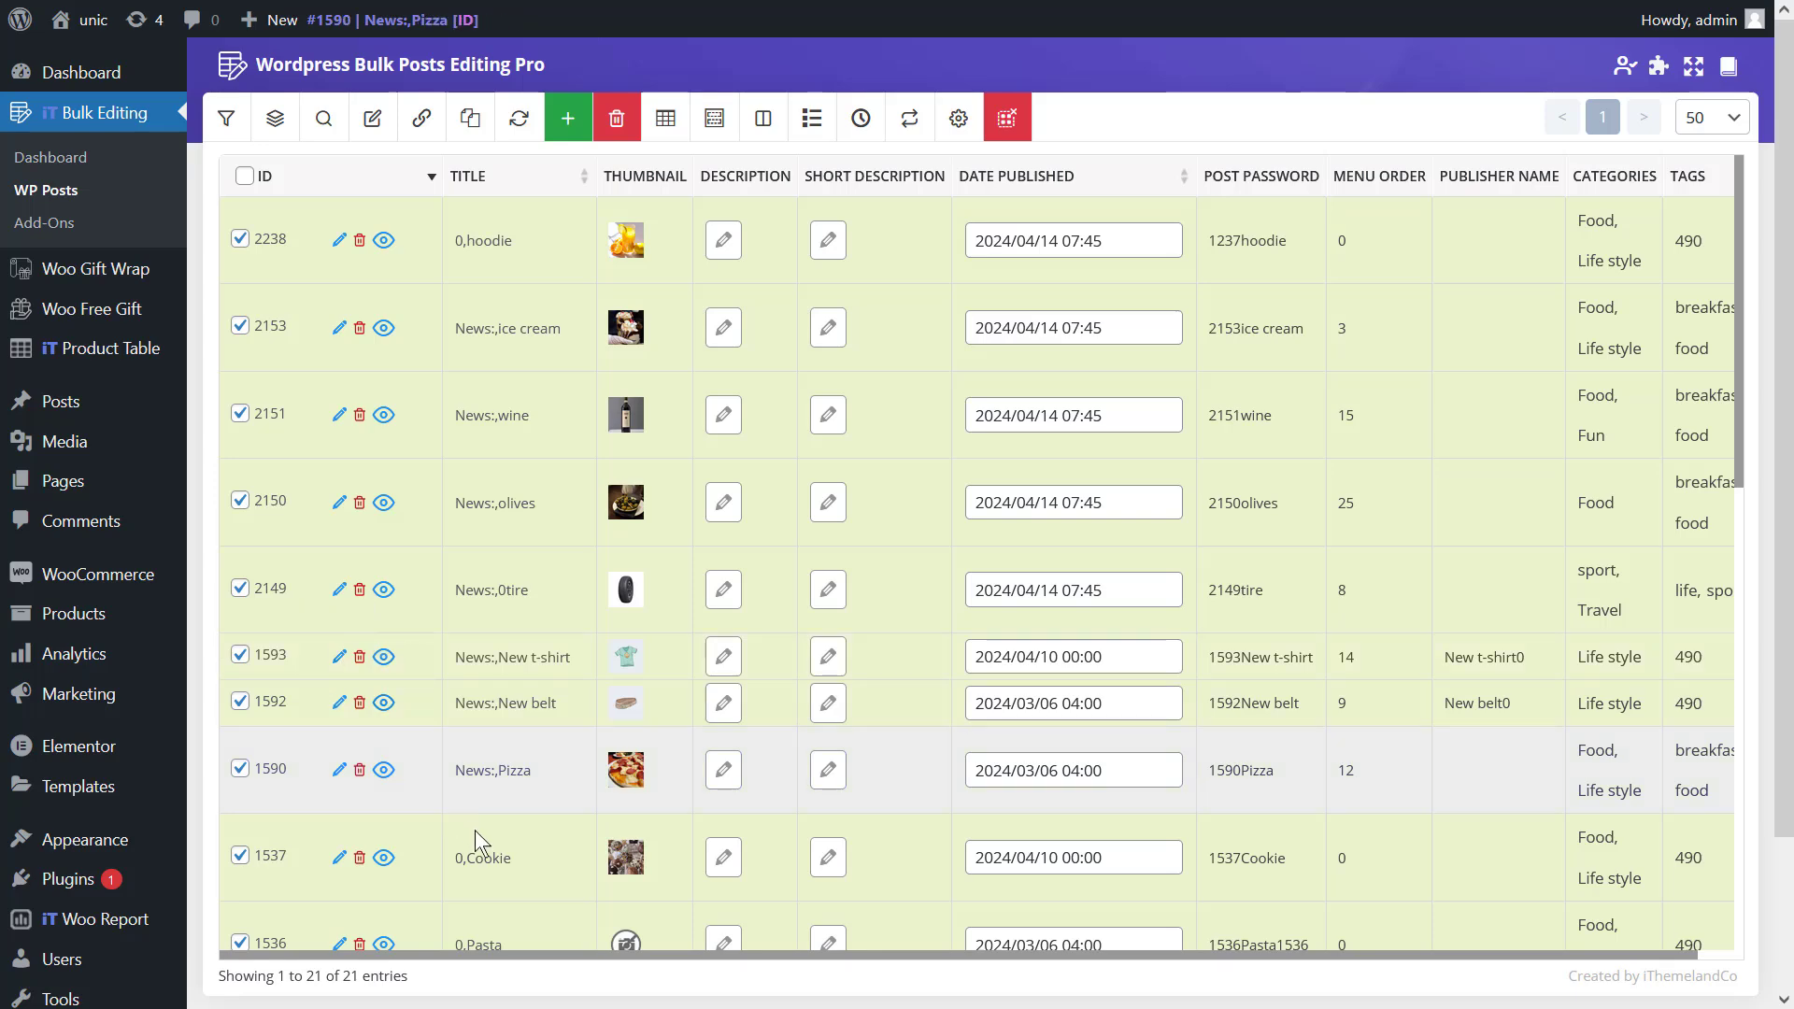
pyautogui.scroll(-10, 481, 841)
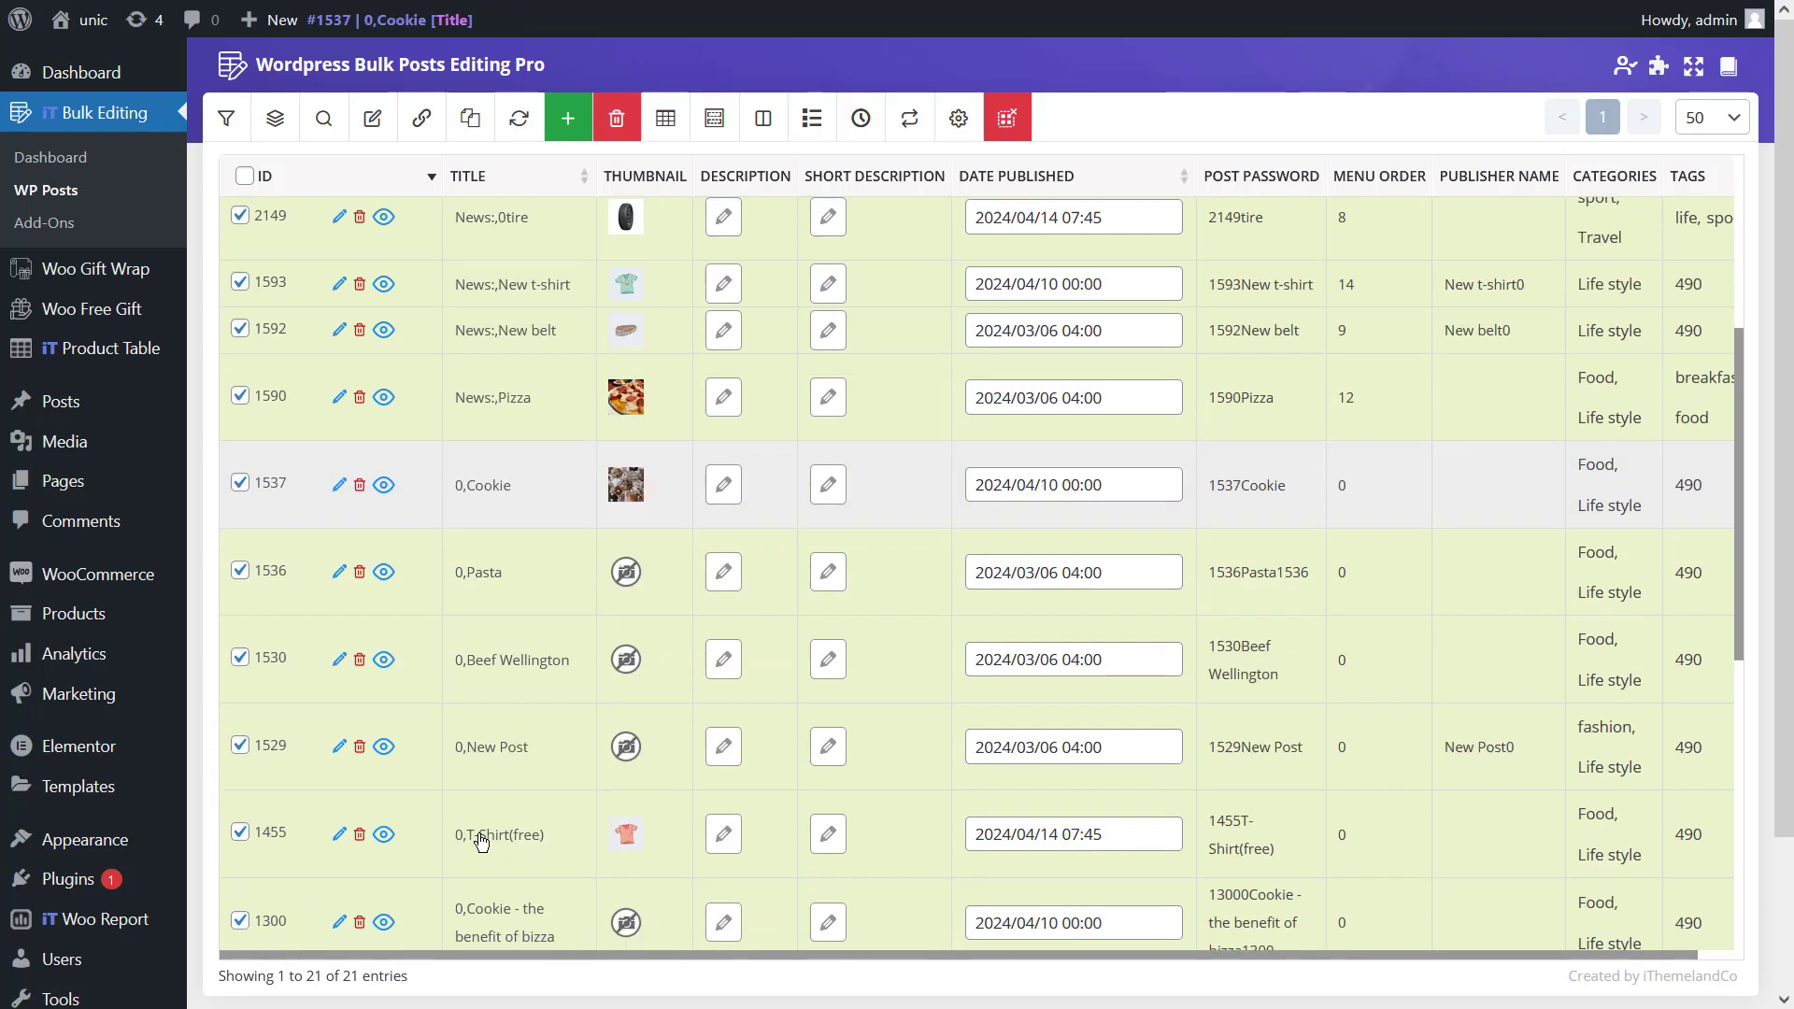
pyautogui.scroll(10, 484, 613)
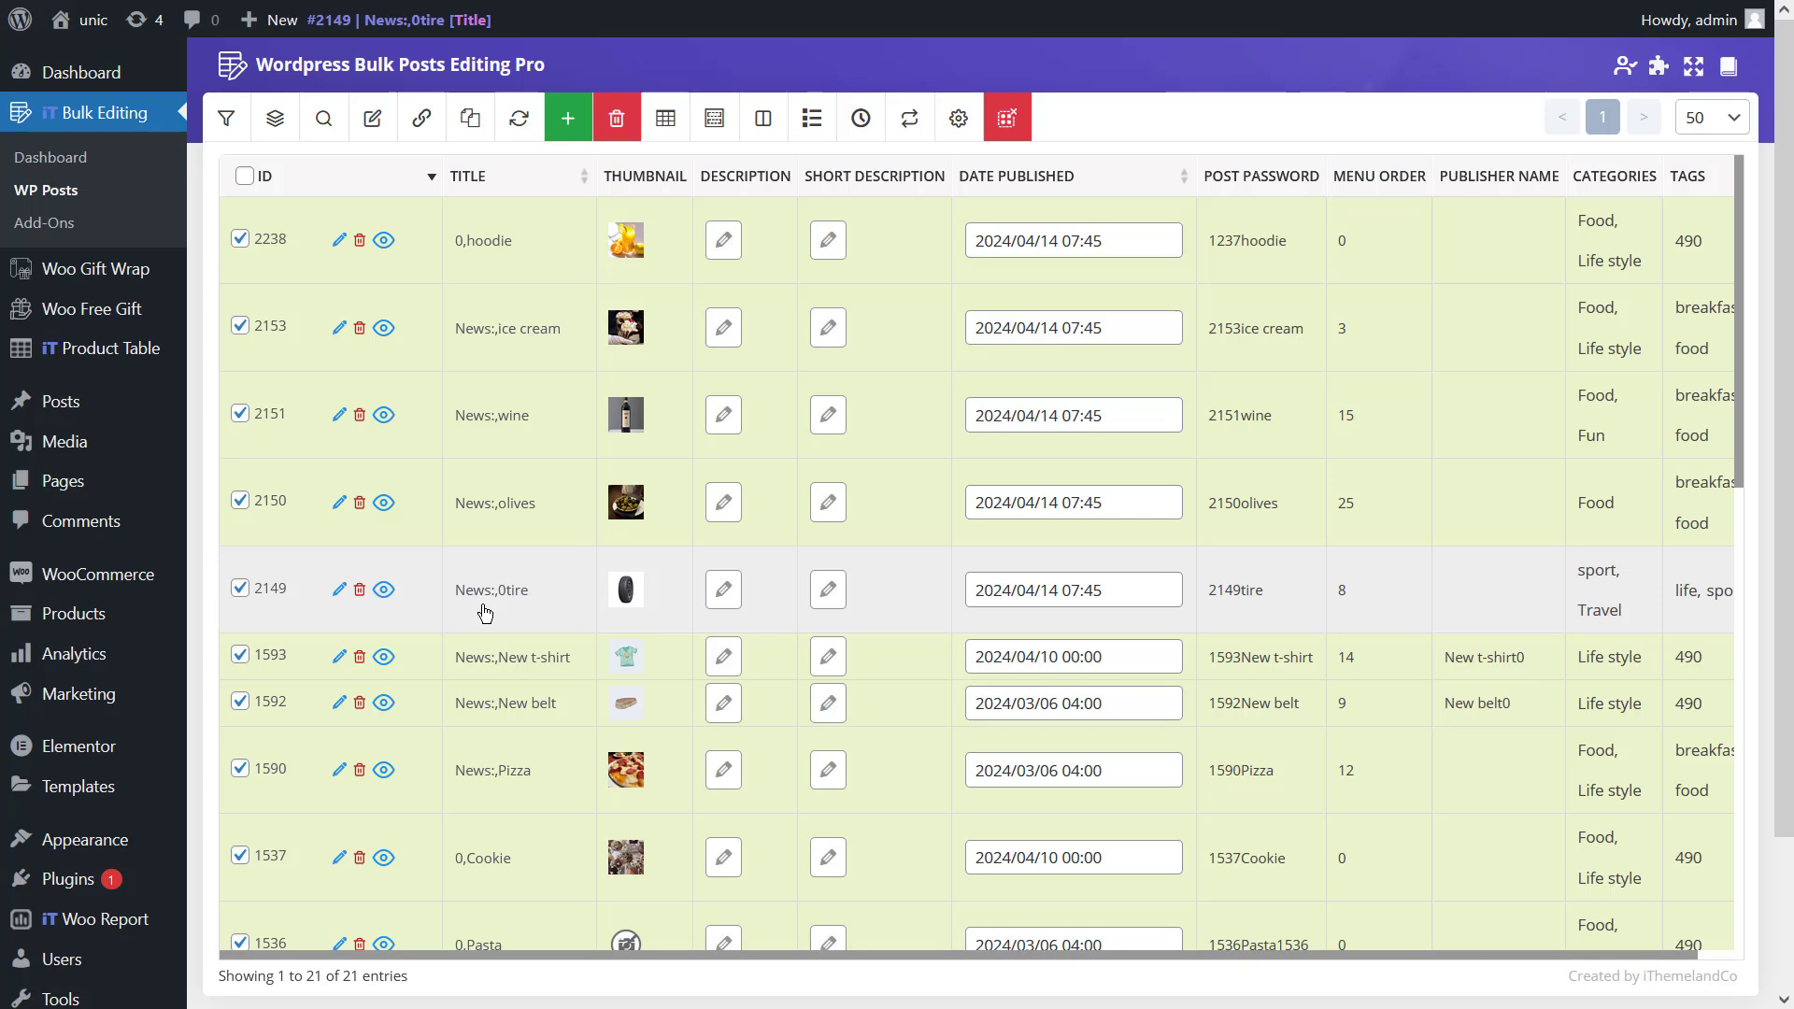
# Step: Set the Post Title bulk edit to New, using the ID variable "{id}" as its value
pyautogui.click(372, 117)
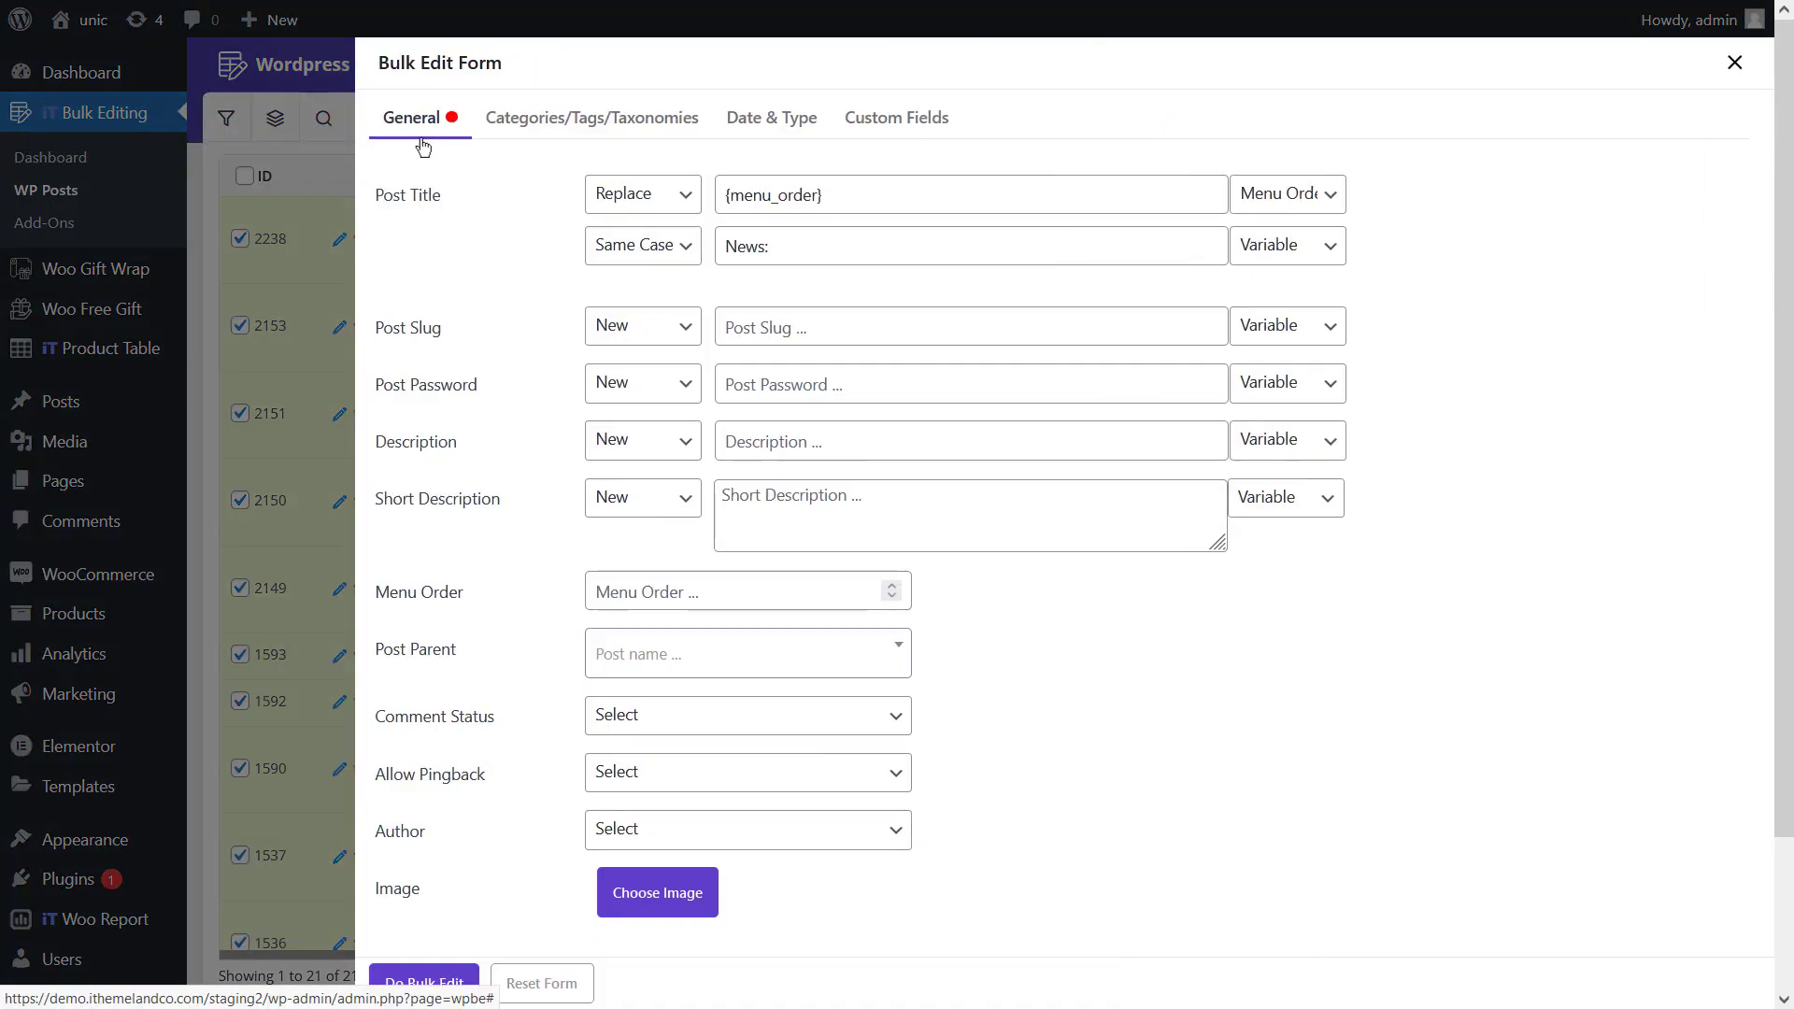
pyautogui.click(599, 194)
pyautogui.click(614, 236)
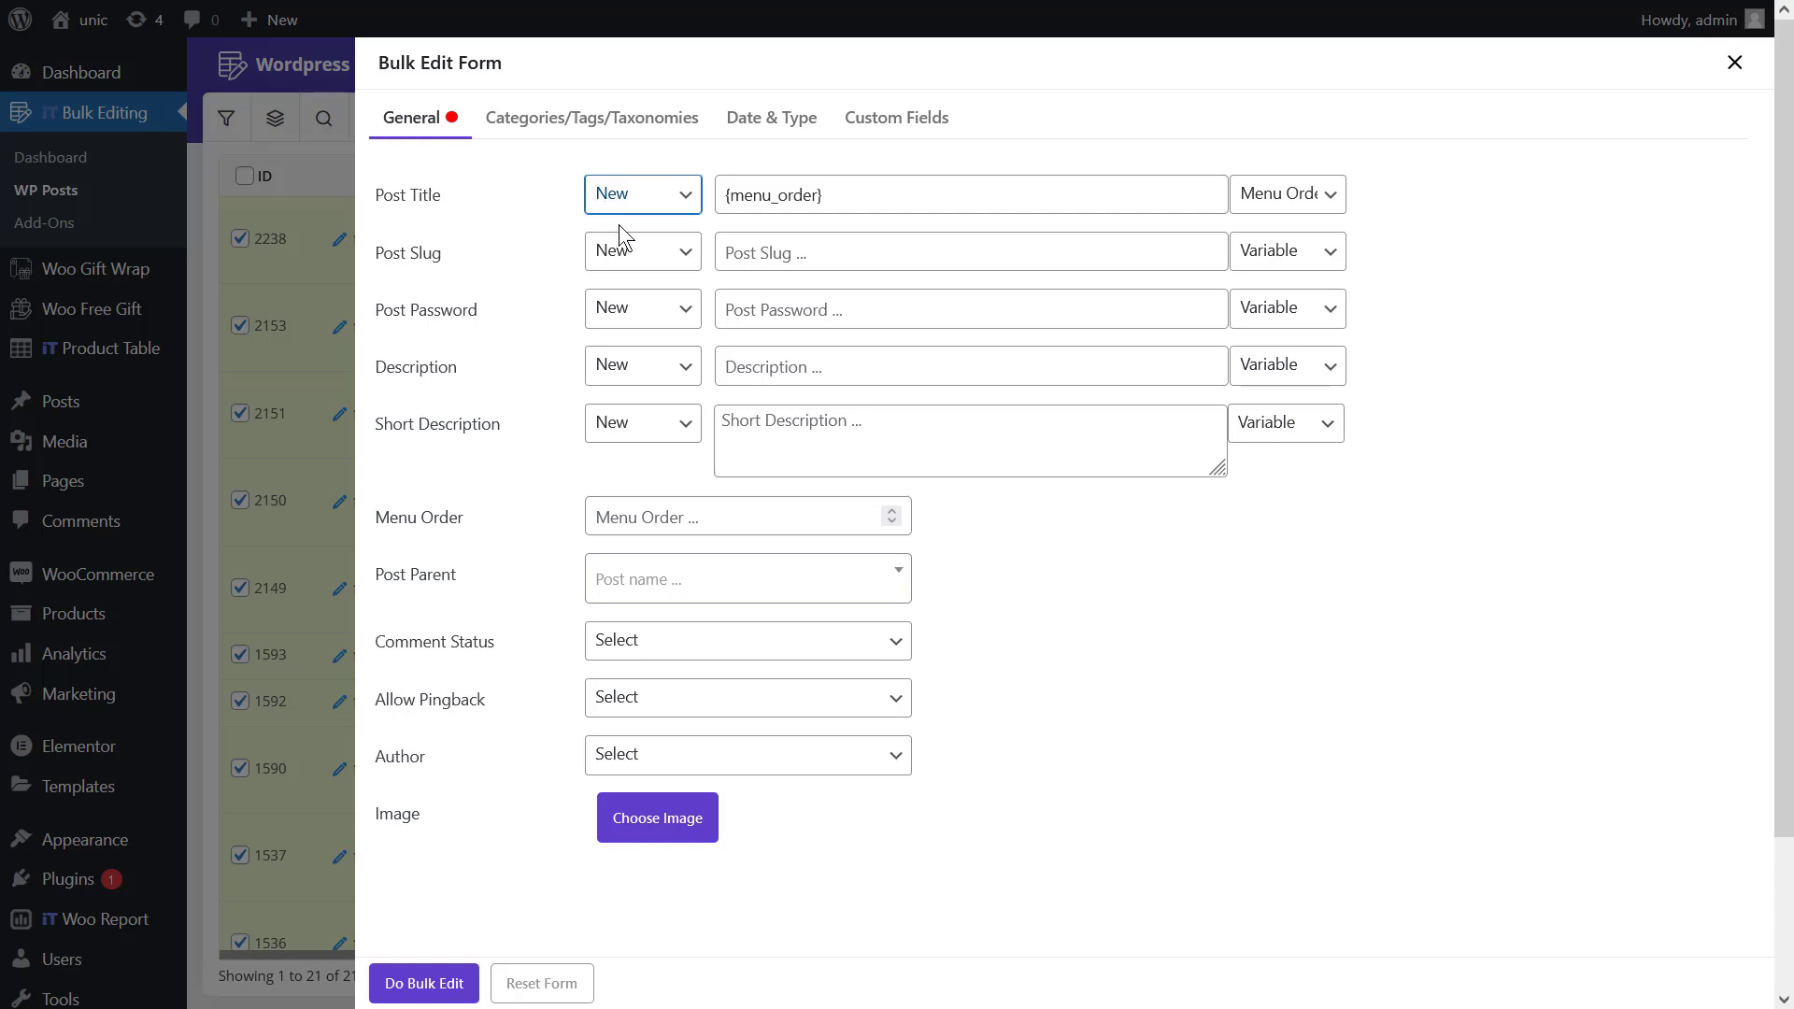
pyautogui.click(1275, 196)
pyautogui.click(1286, 295)
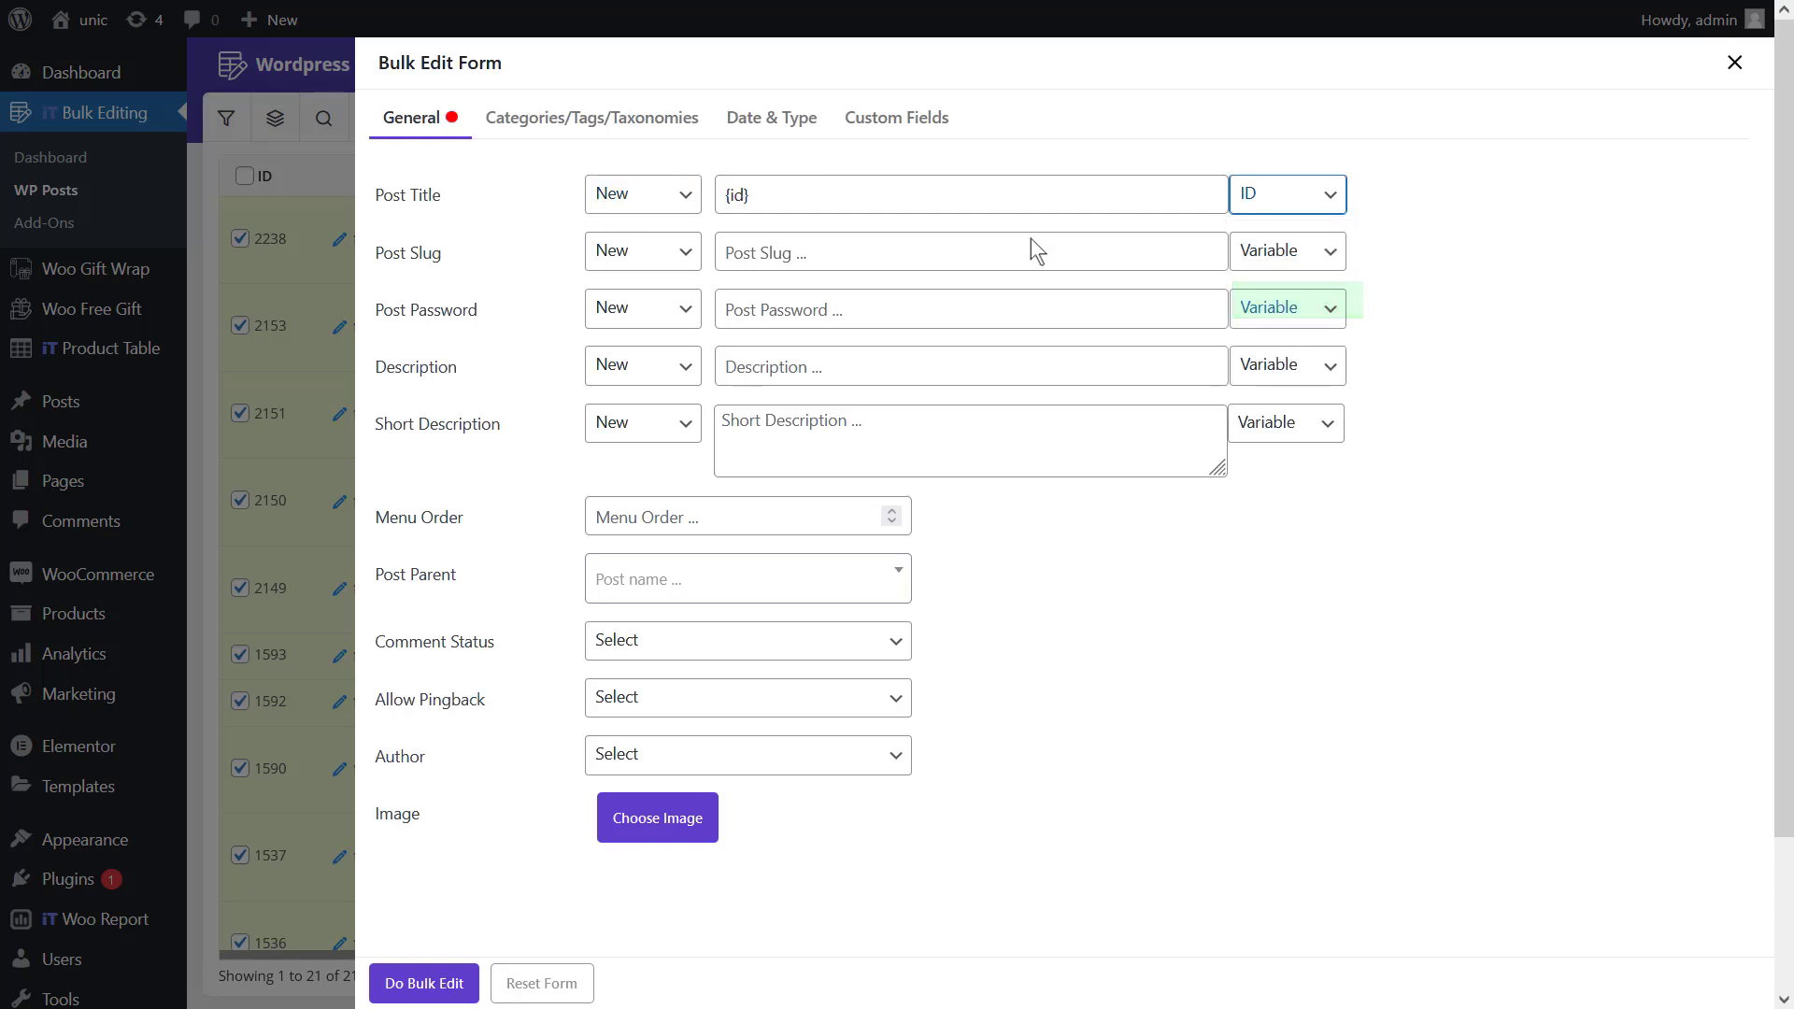
# Step: Complete the new title pattern as "{id},latest post news:{title}", run the bulk edit, and check the resulting titles
pyautogui.click(960, 191)
pyautogui.write(',latest post news:')
pyautogui.click(1271, 197)
pyautogui.click(1280, 263)
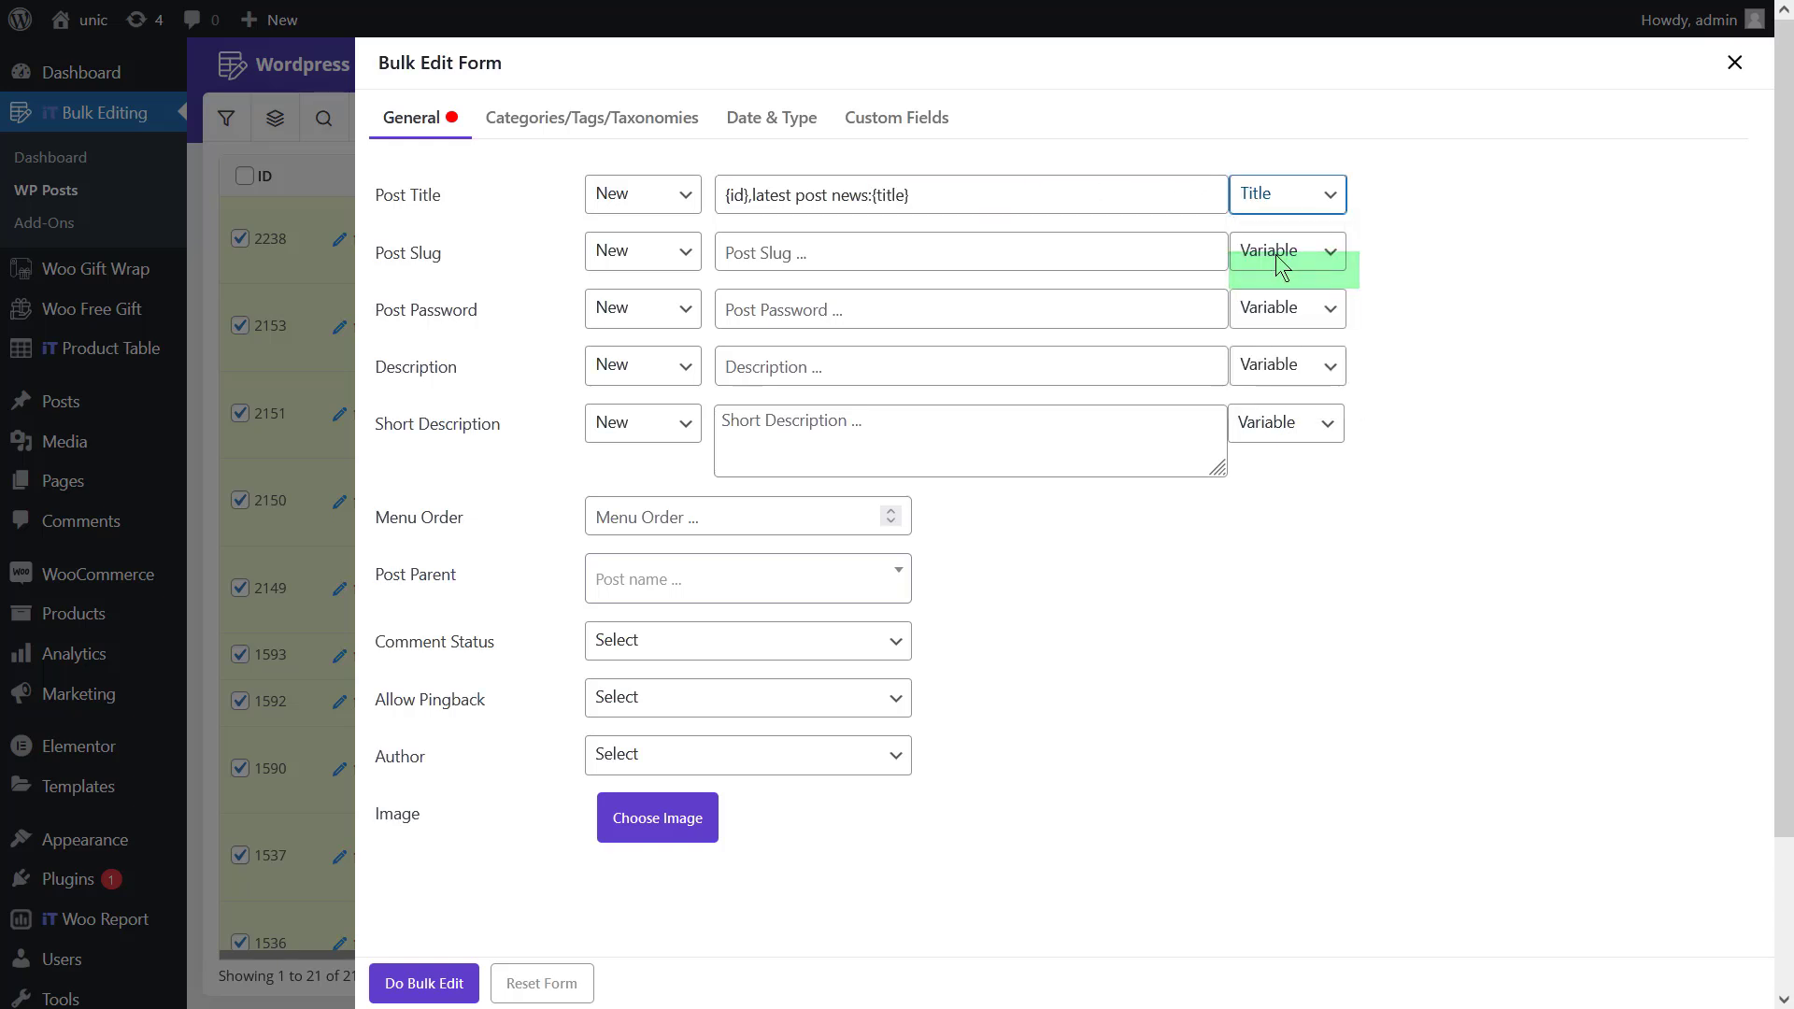
pyautogui.click(437, 984)
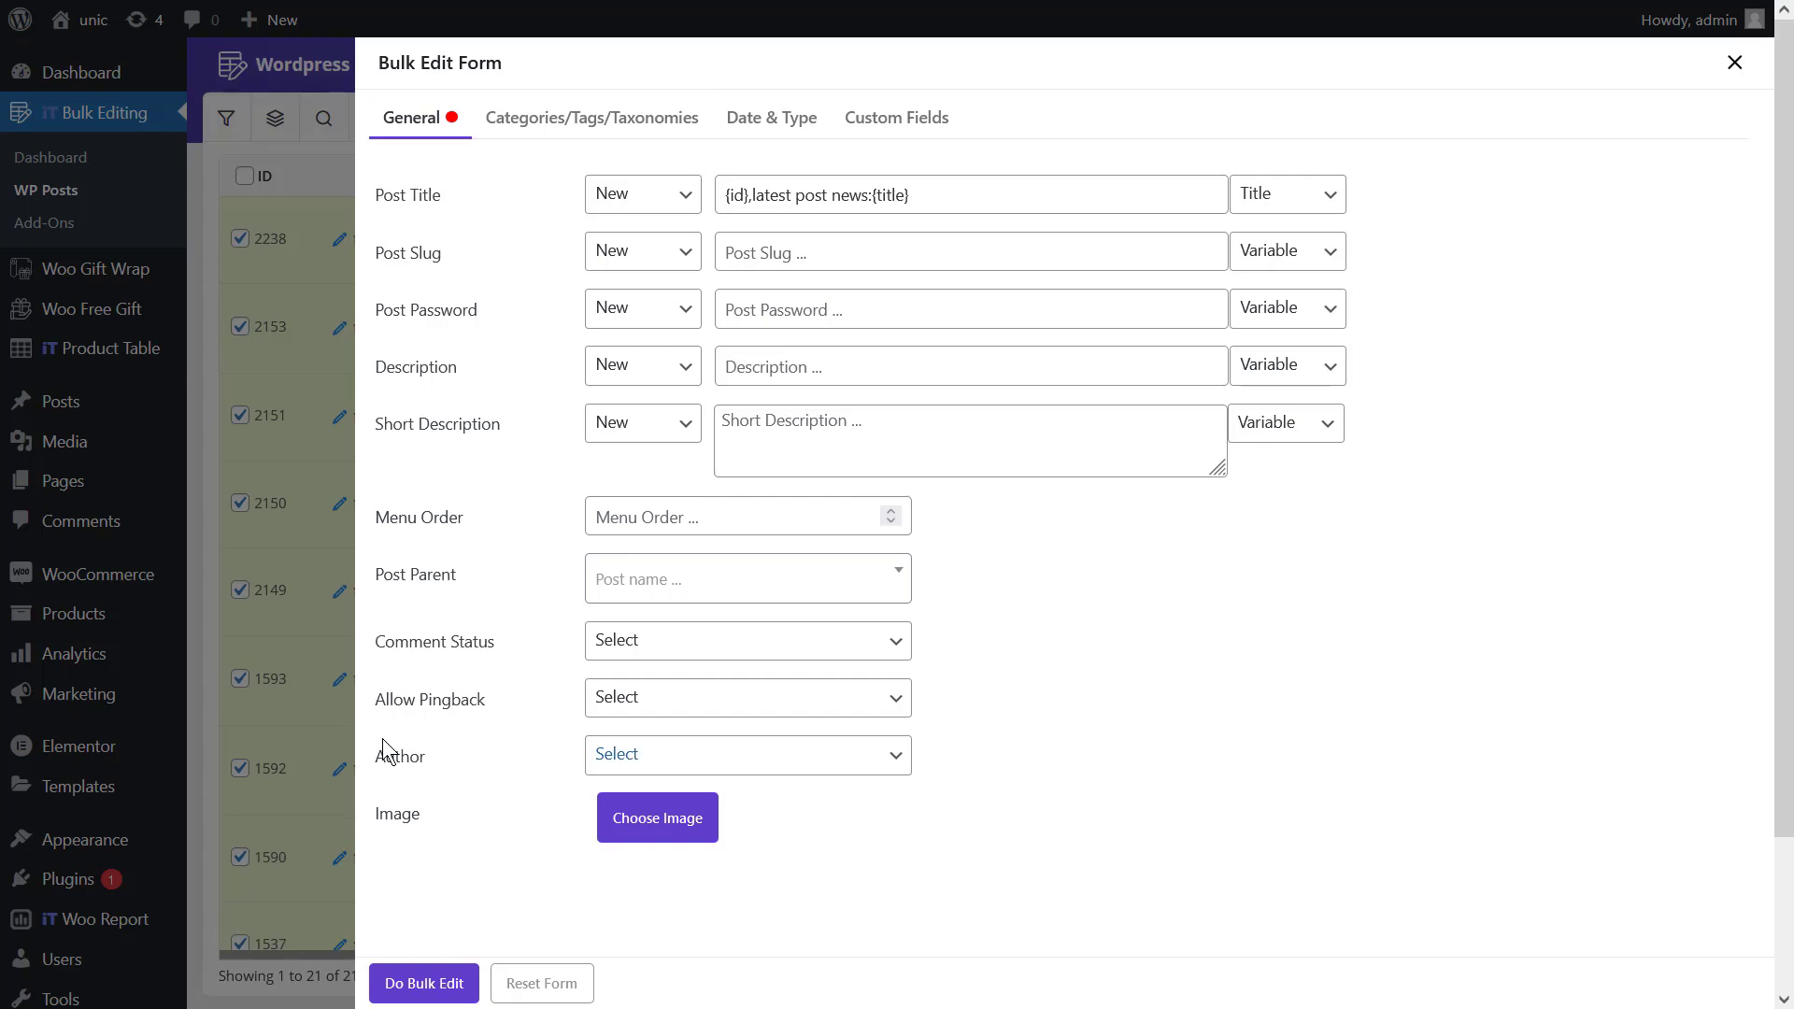
pyautogui.click(331, 620)
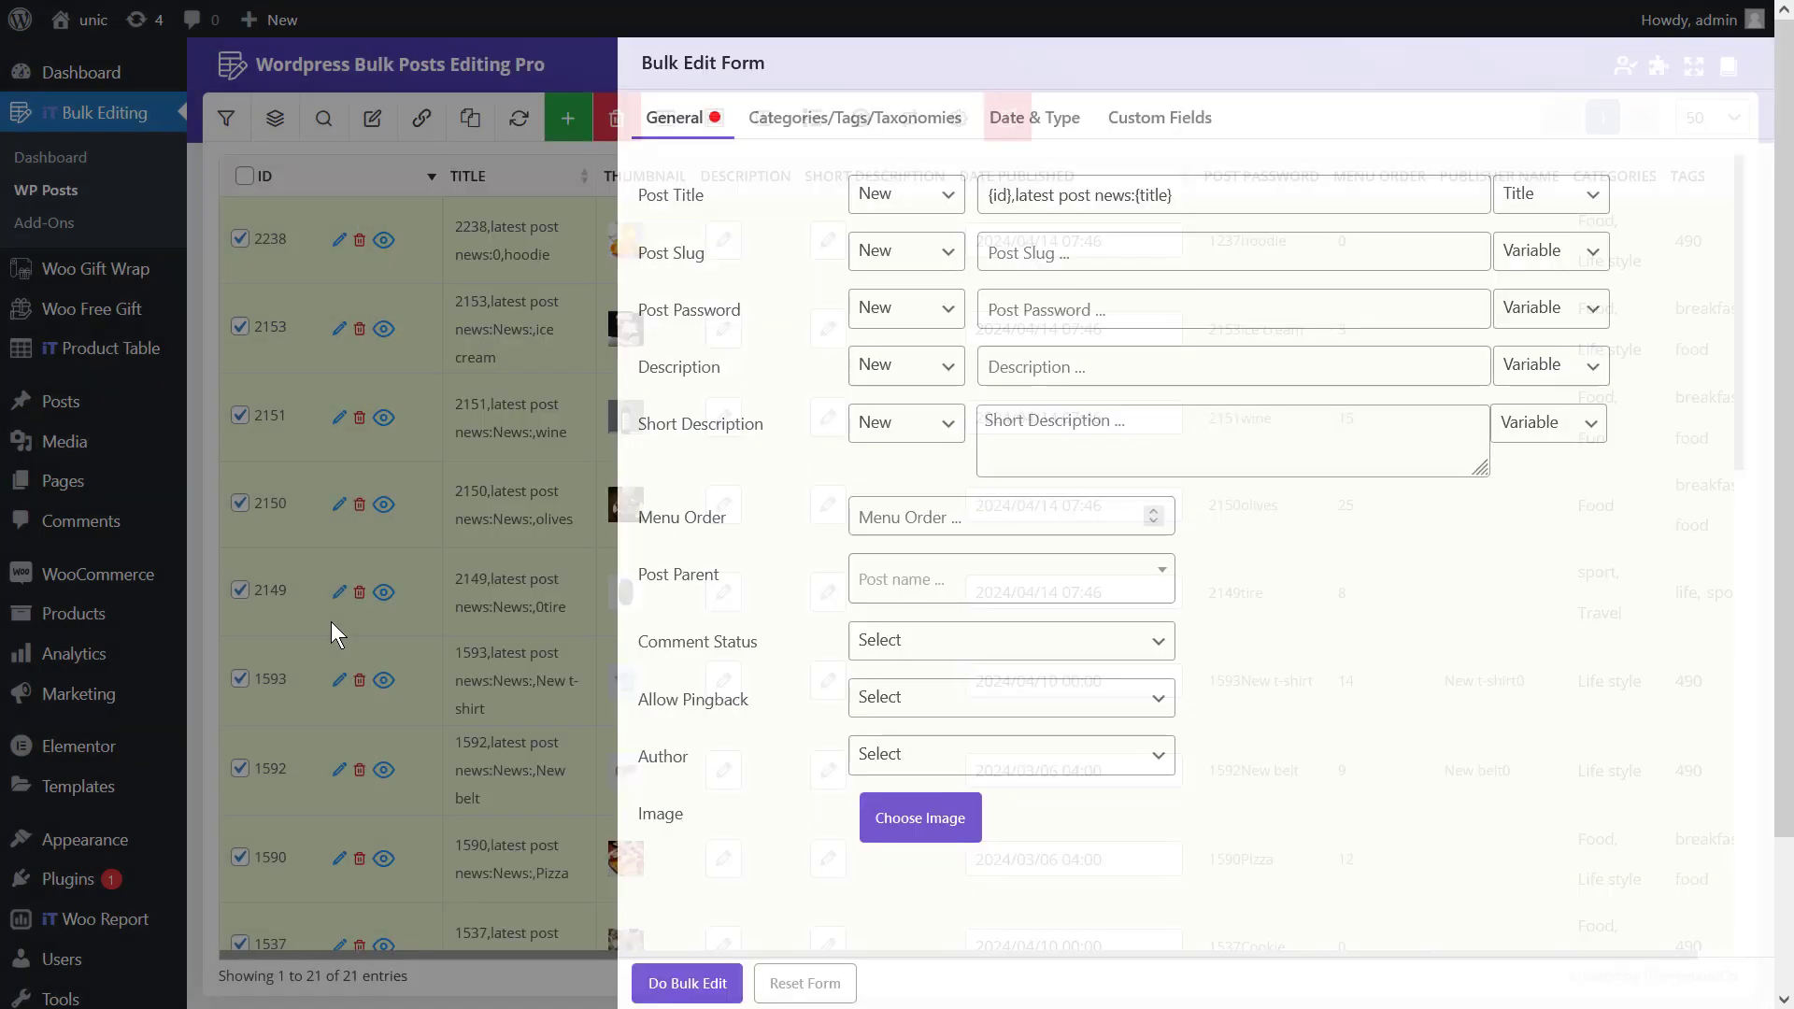
pyautogui.scroll(-7, 466, 639)
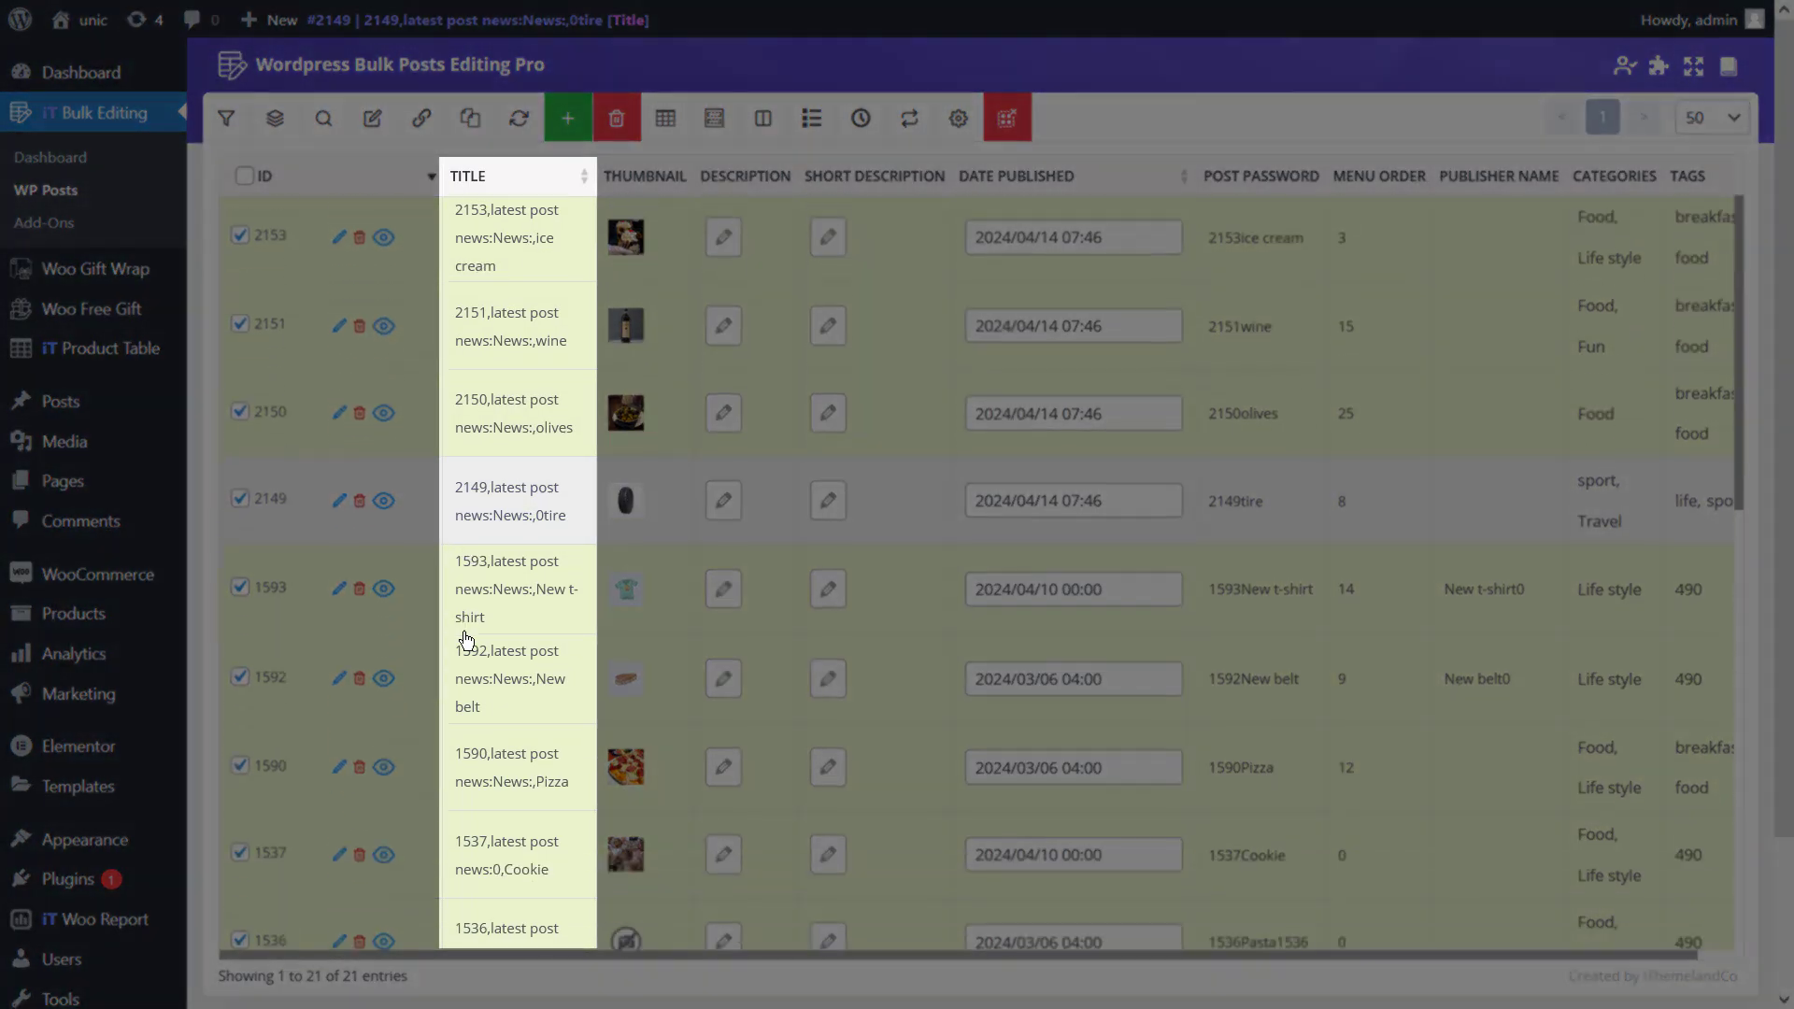
pyautogui.scroll(-5, 466, 639)
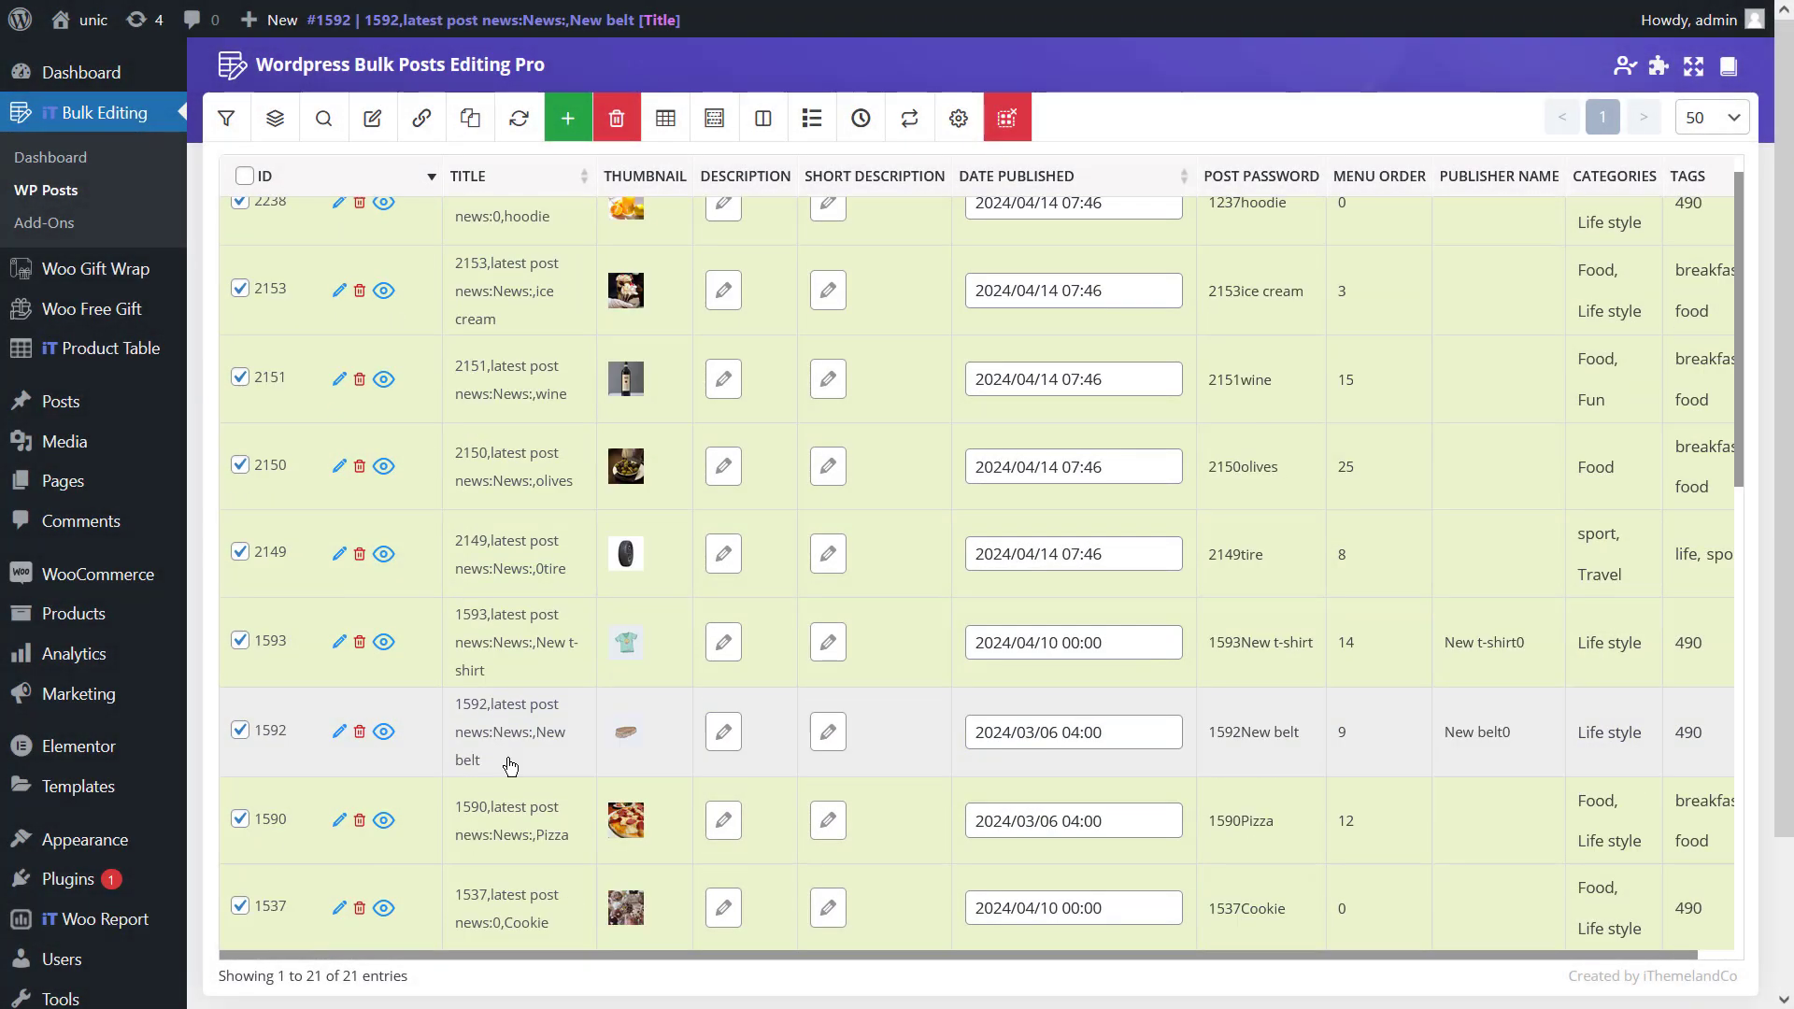
pyautogui.scroll(1, 510, 766)
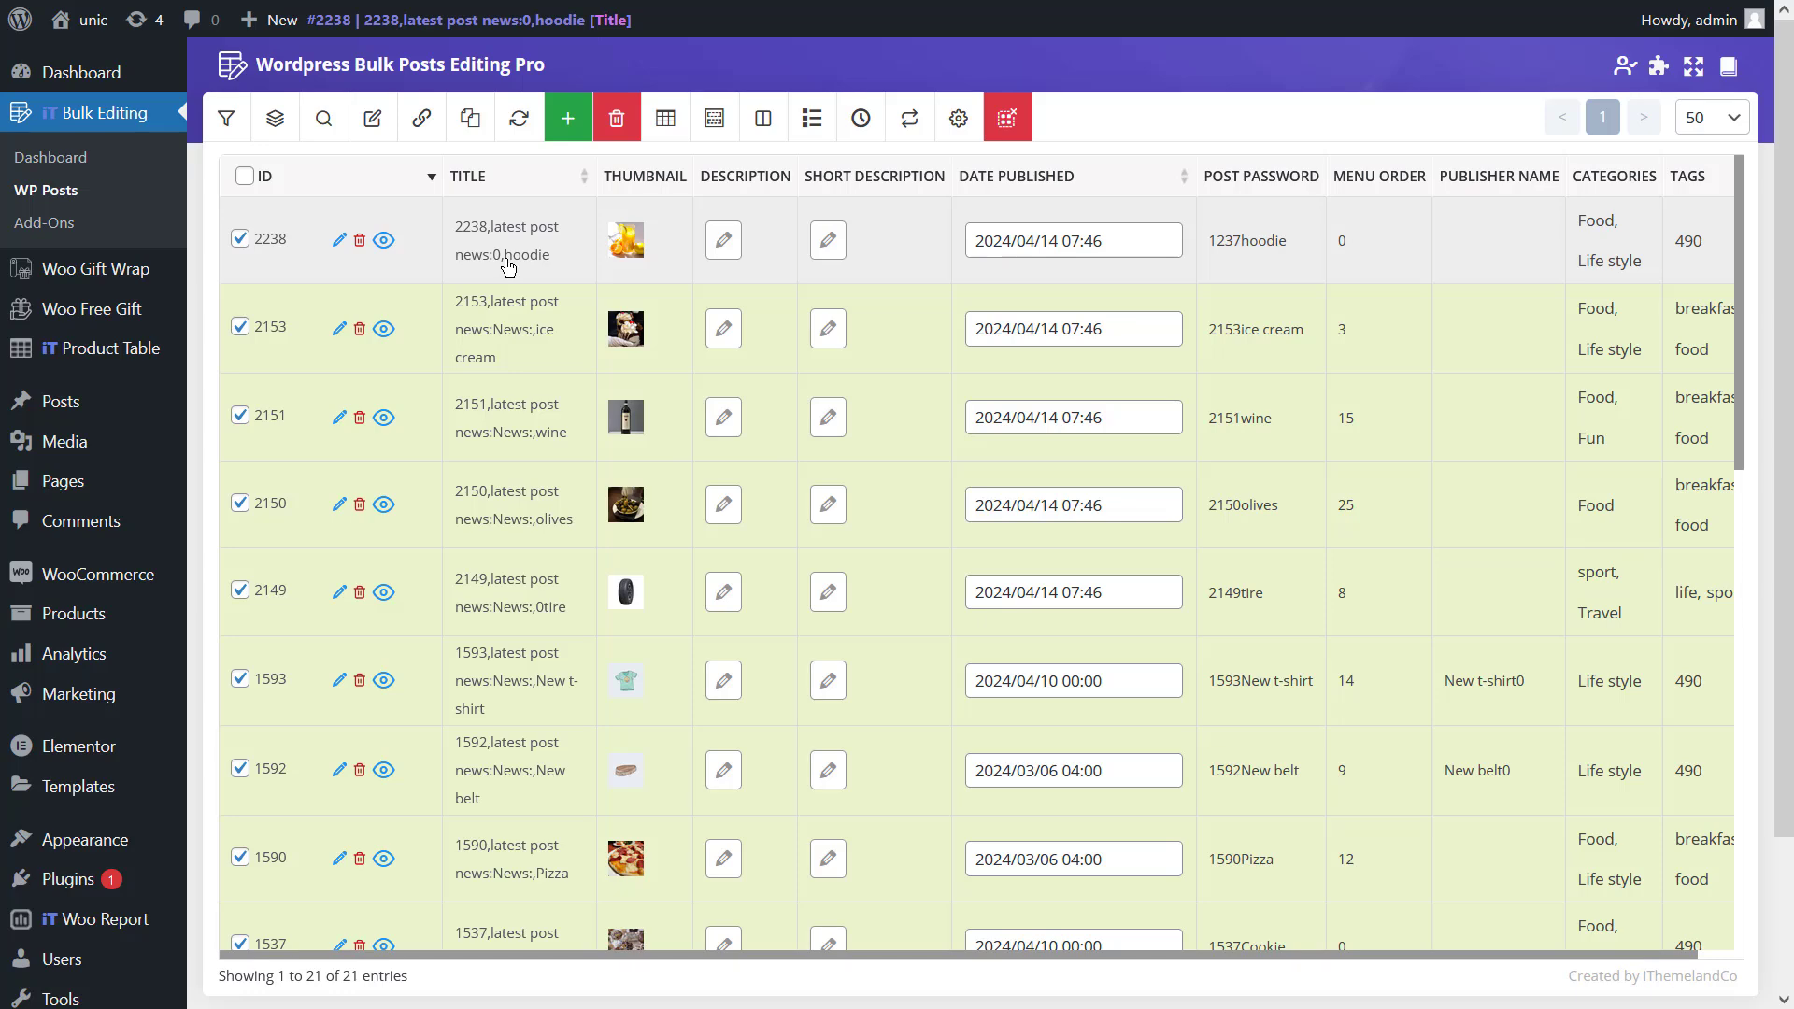
# Step: Bulk edit the selected posts with Remove Duplicate on Post Title, using the Title variable "{title}", and check the post list
pyautogui.click(393, 129)
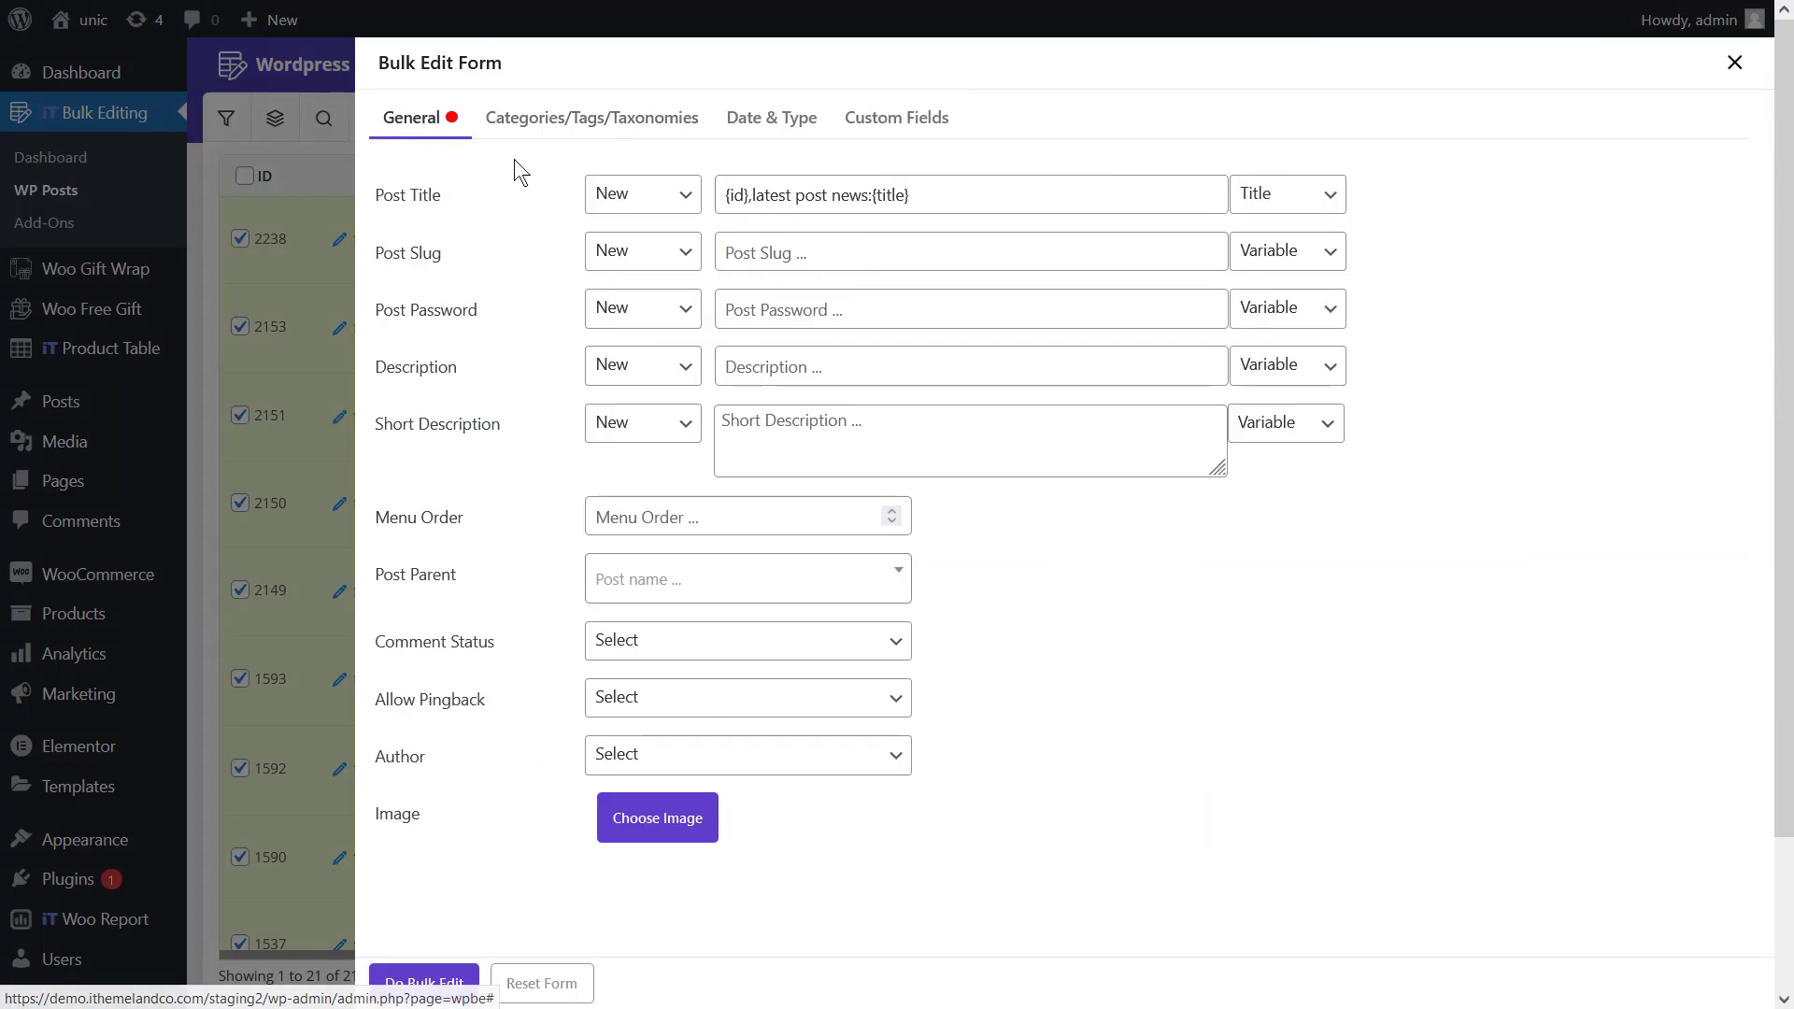
pyautogui.click(612, 194)
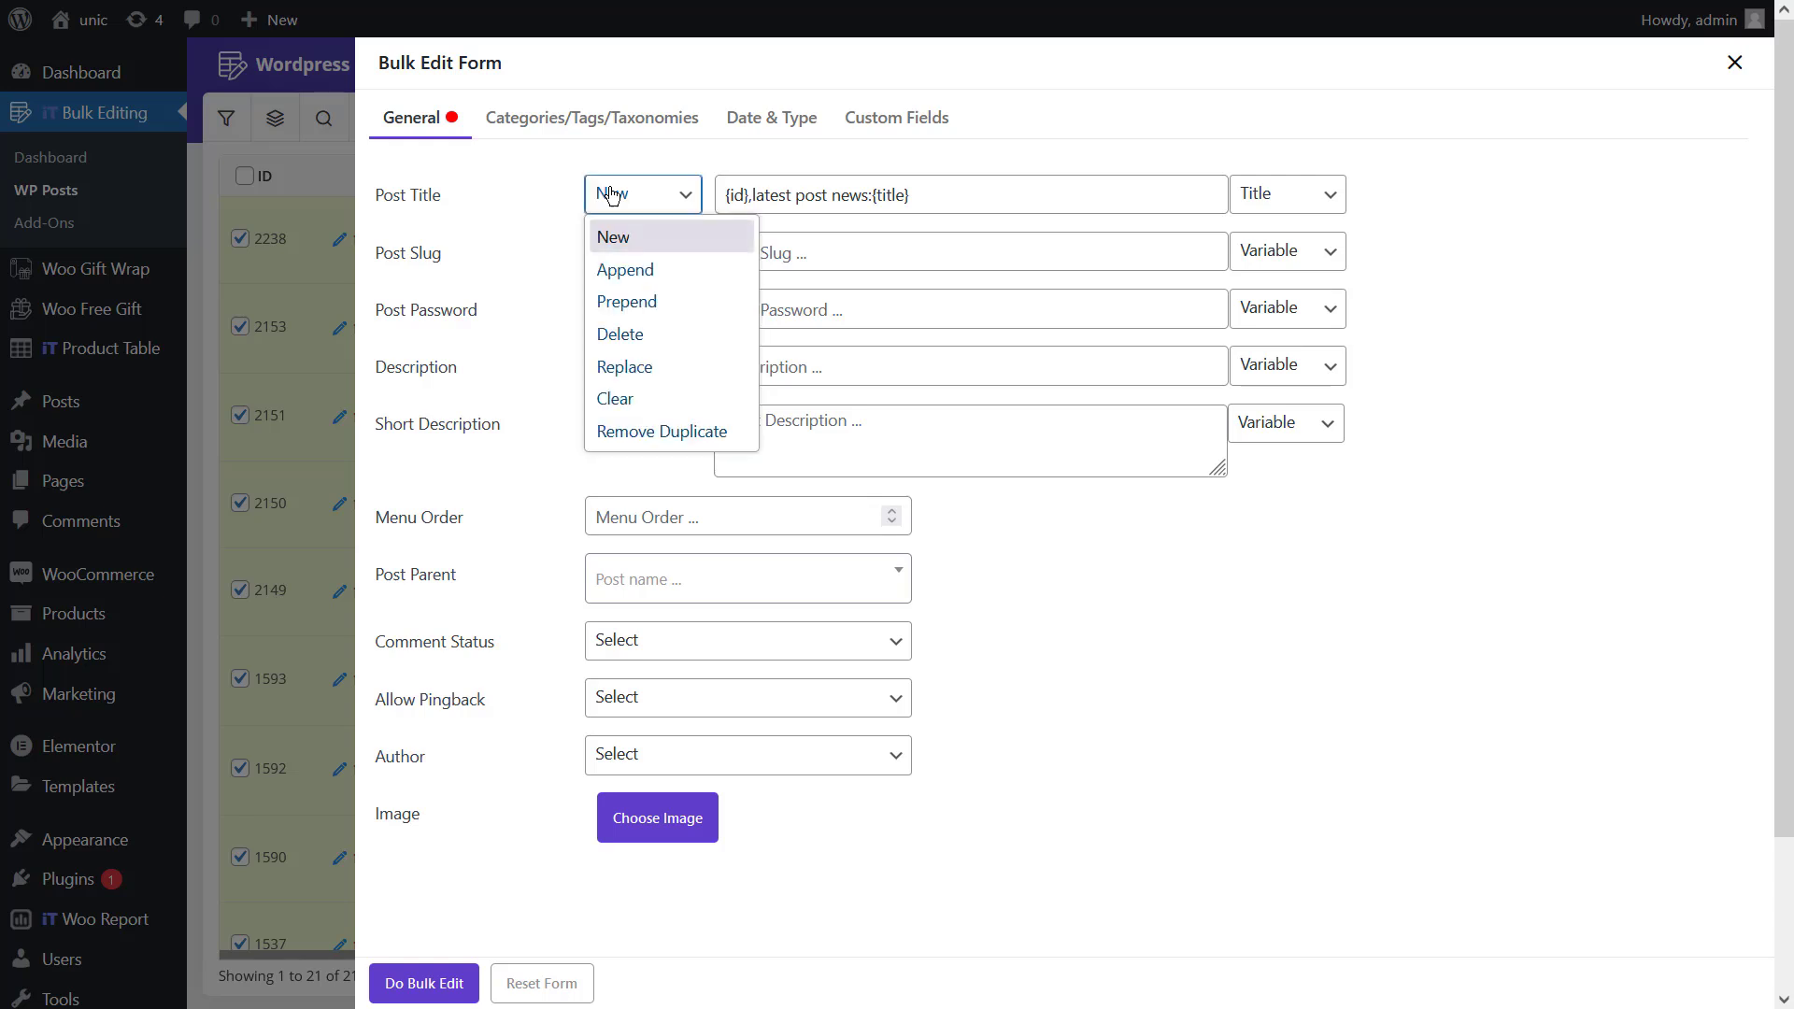
pyautogui.click(620, 430)
pyautogui.click(1311, 208)
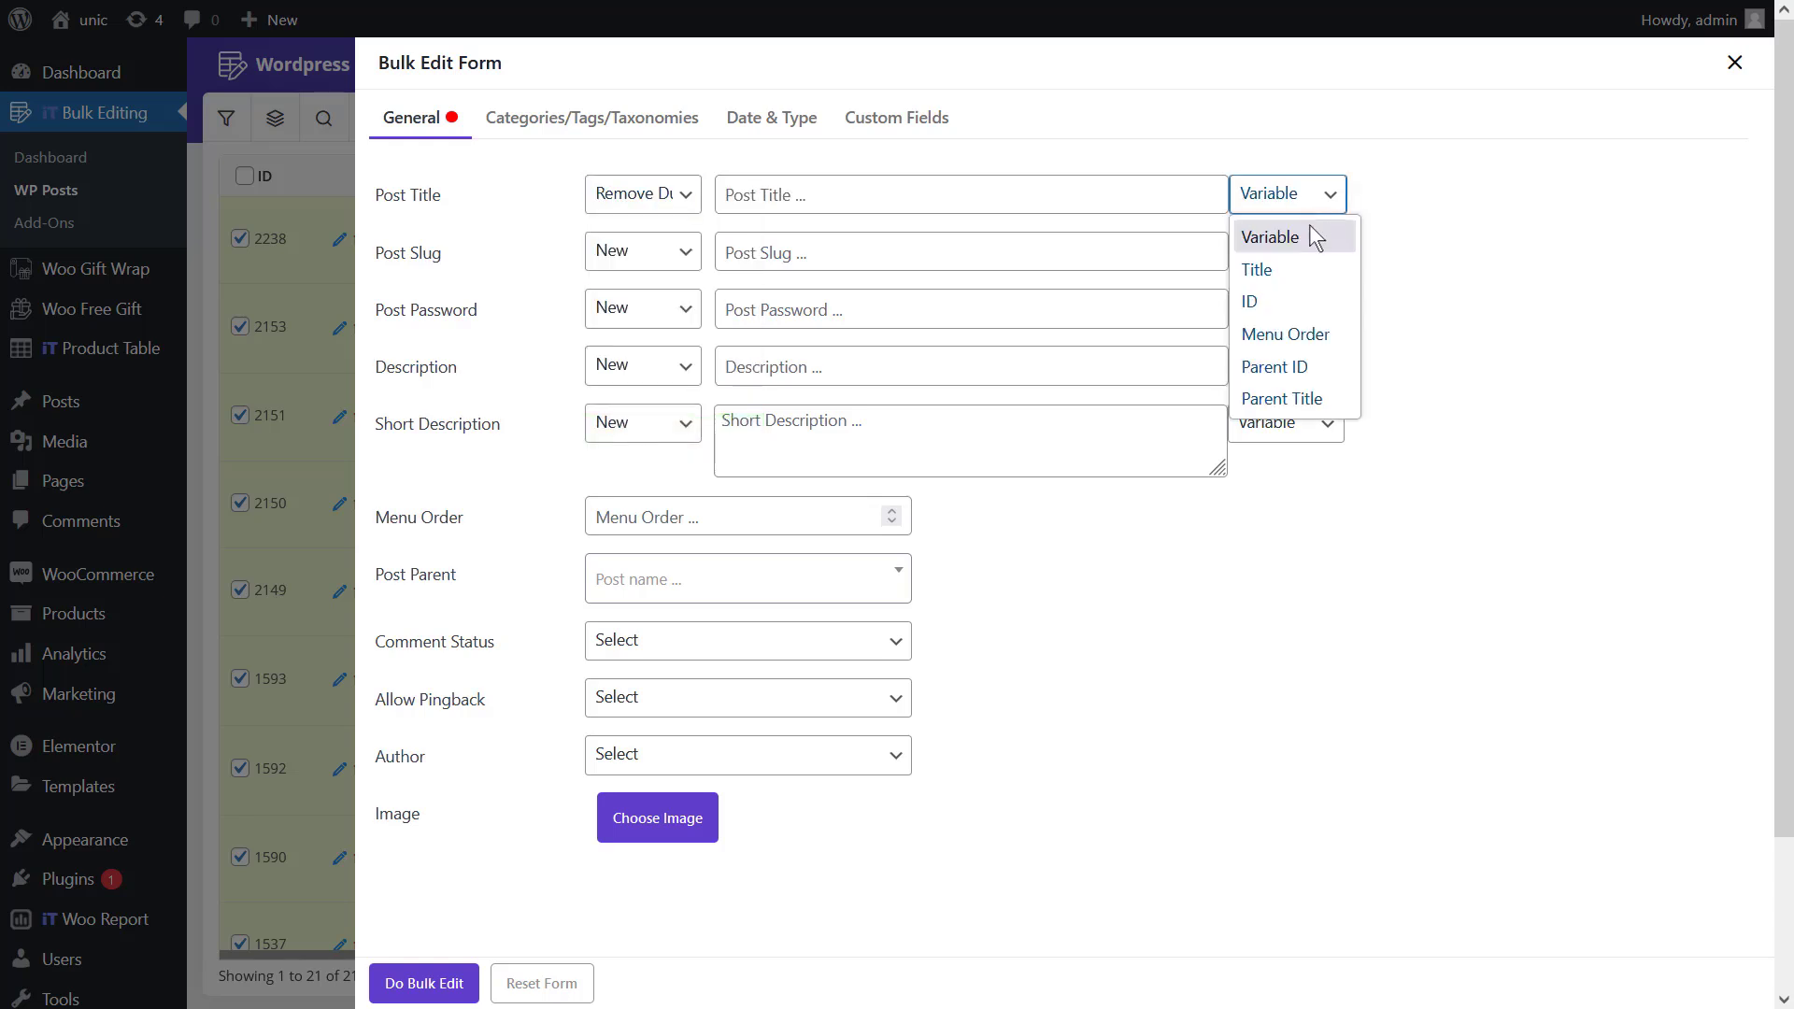
pyautogui.click(1319, 280)
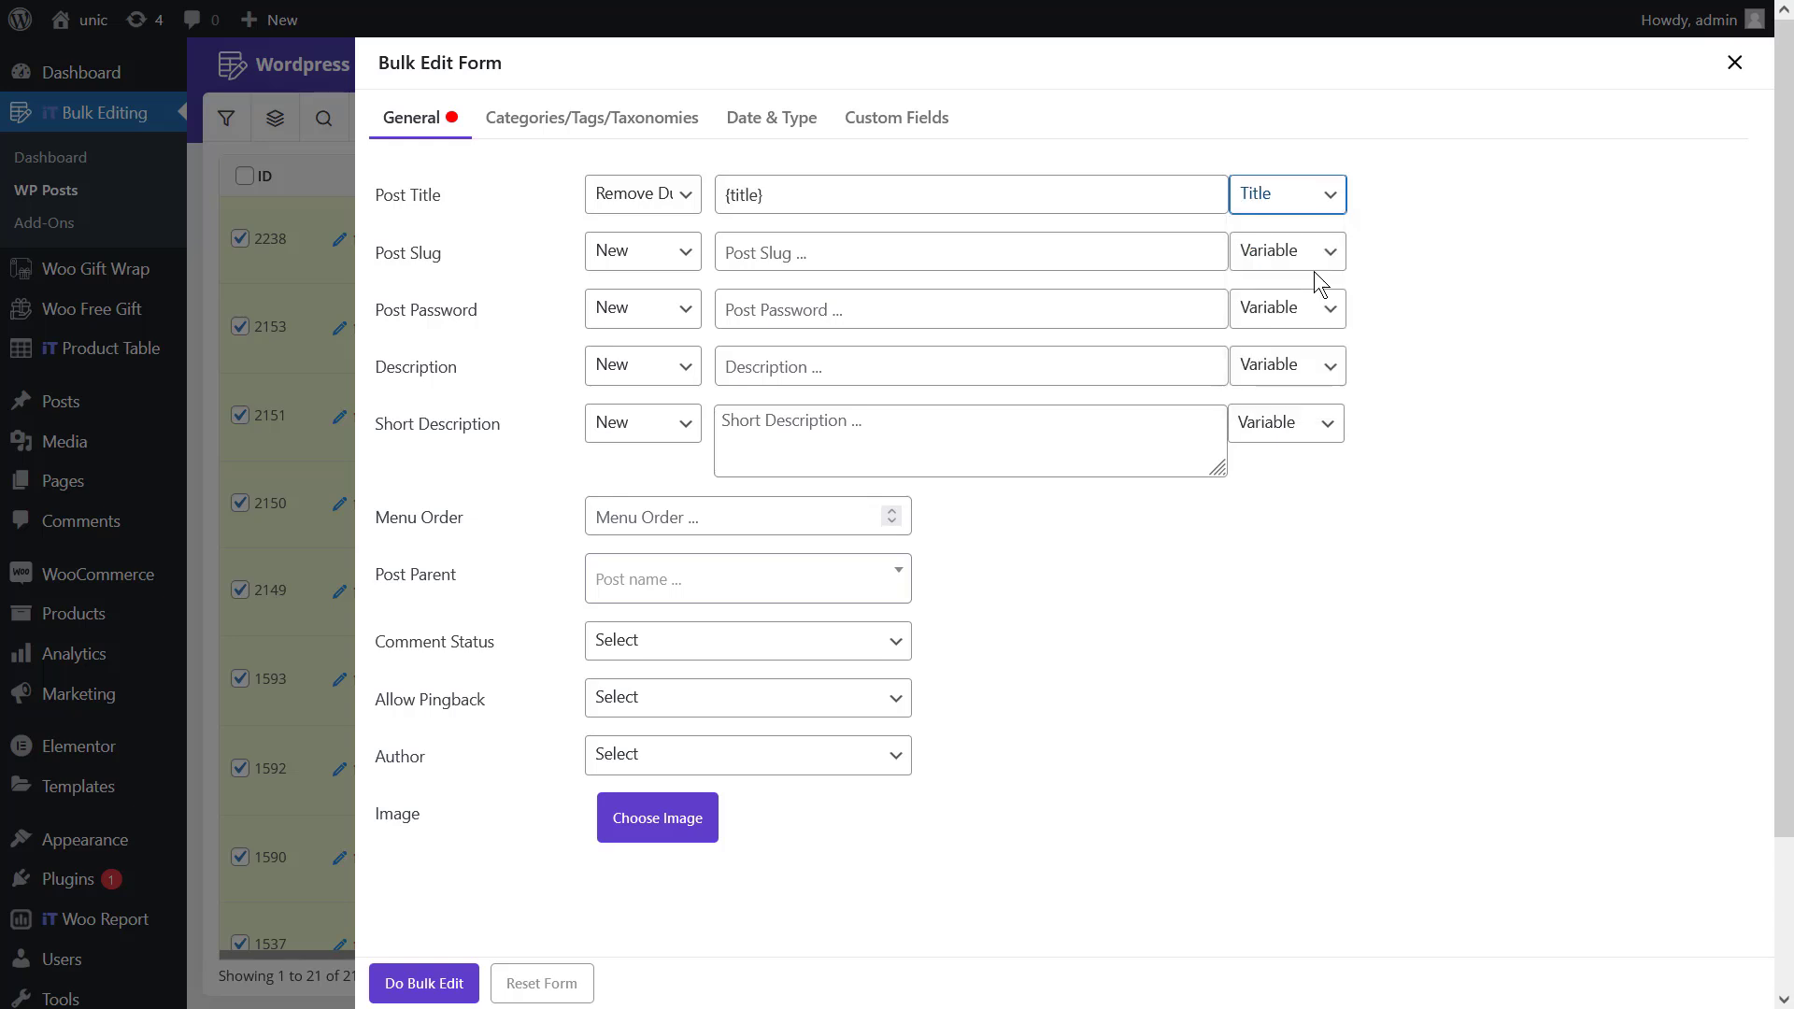
pyautogui.click(440, 986)
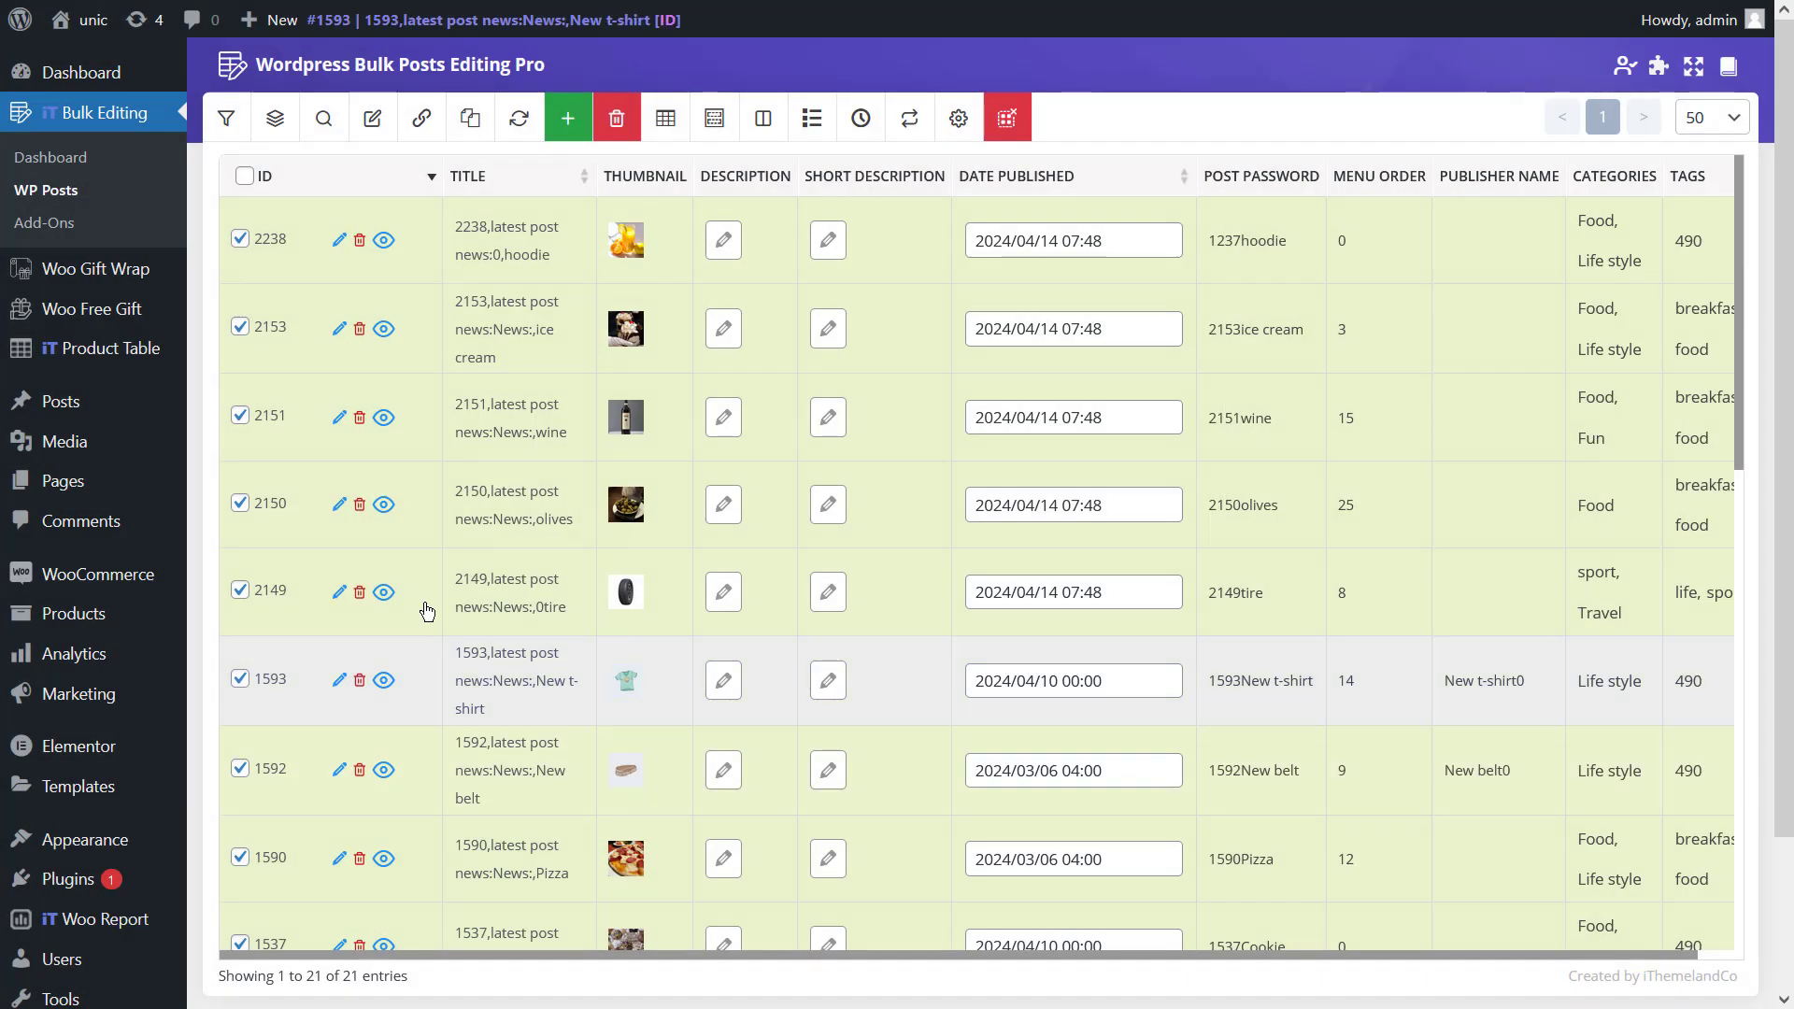
pyautogui.scroll(-10, 424, 602)
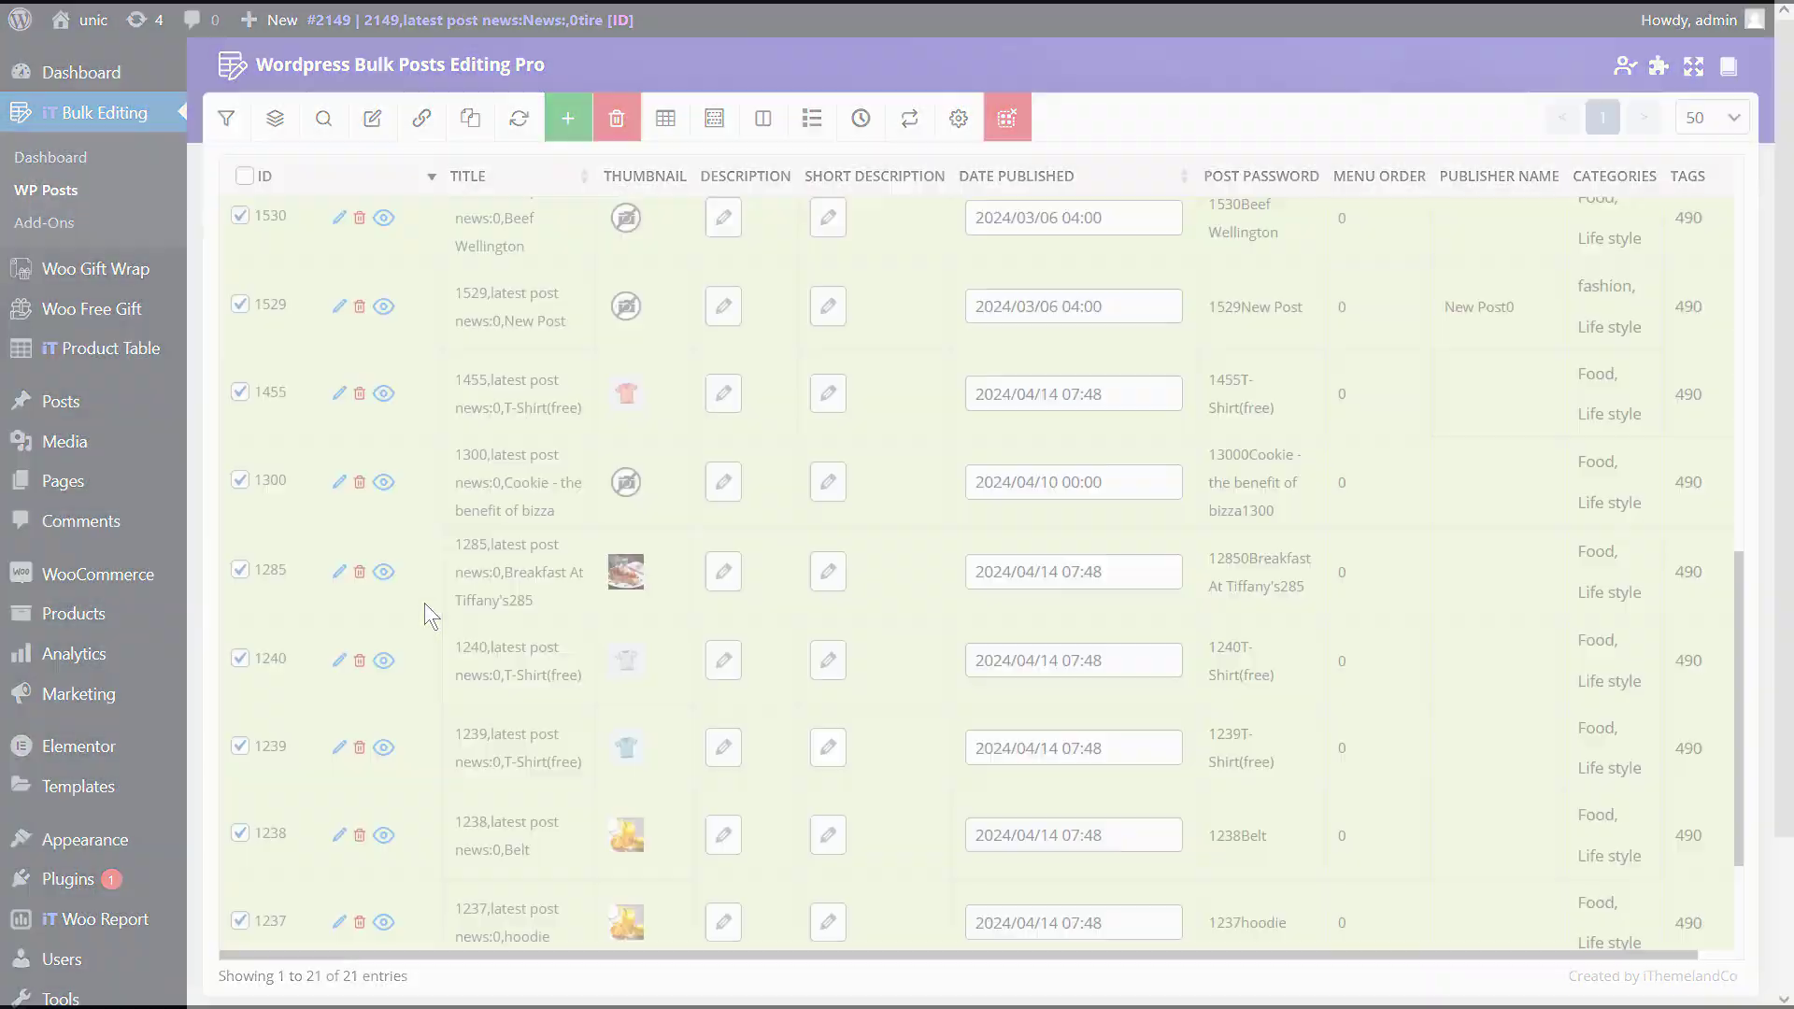